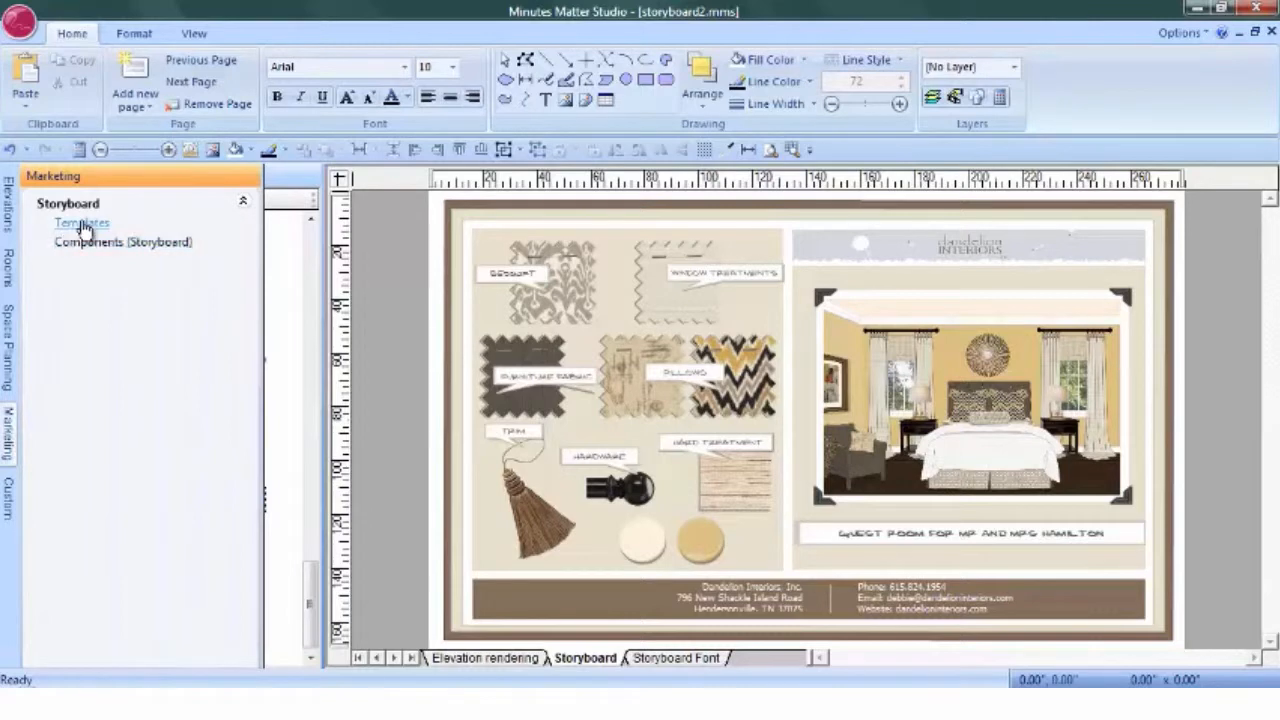
Browse the marketing storyboard templates and storyboard components to see which layouts and elements are available
click(84, 224)
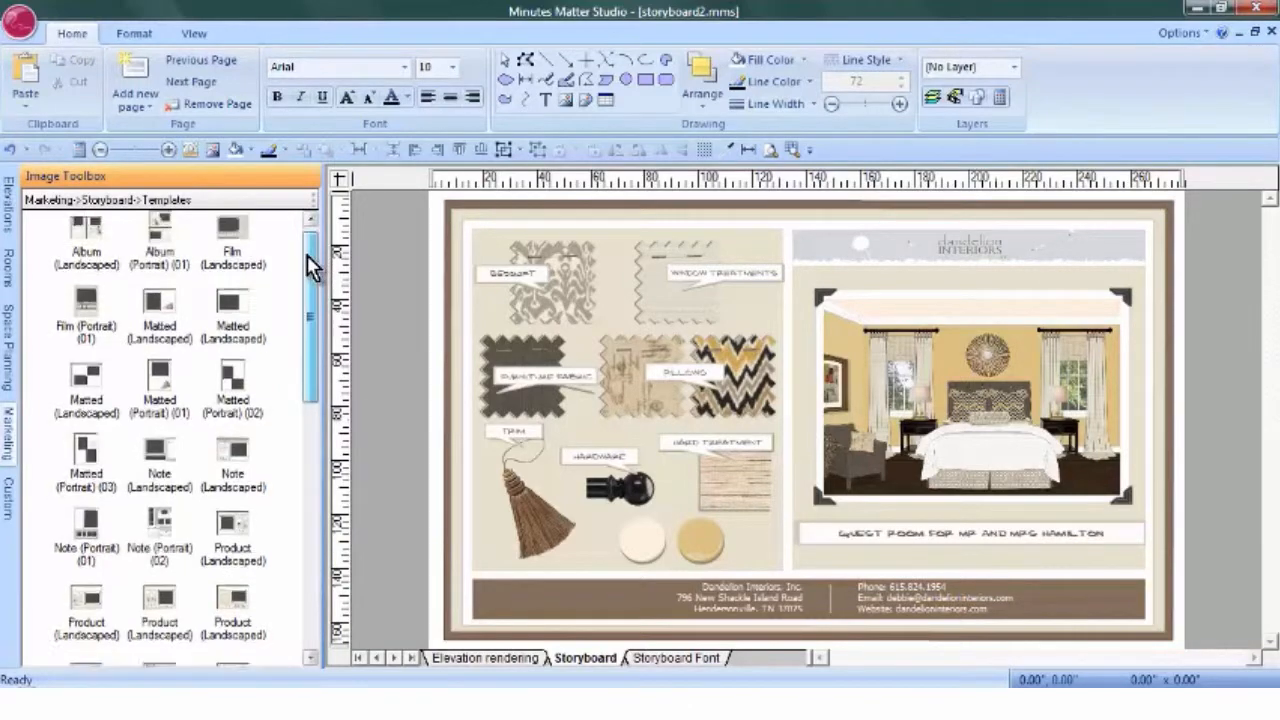
drag(310, 262, 320, 536)
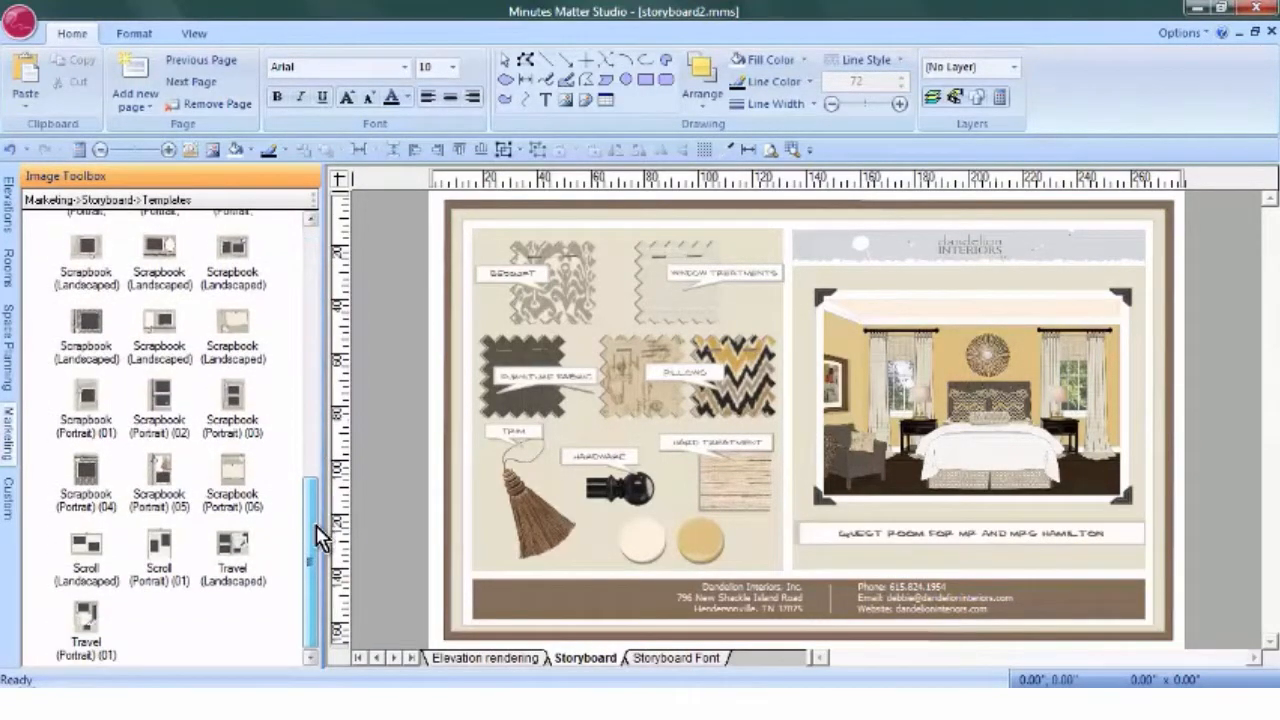
click(8, 432)
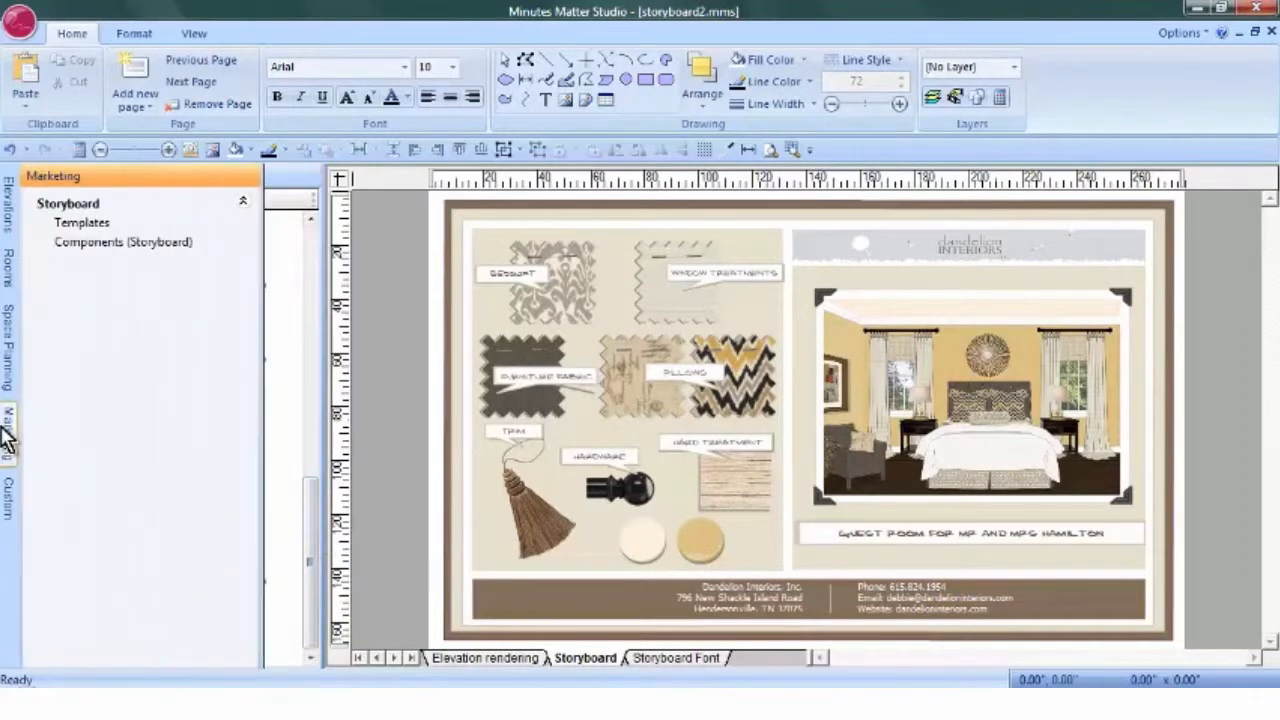
click(110, 244)
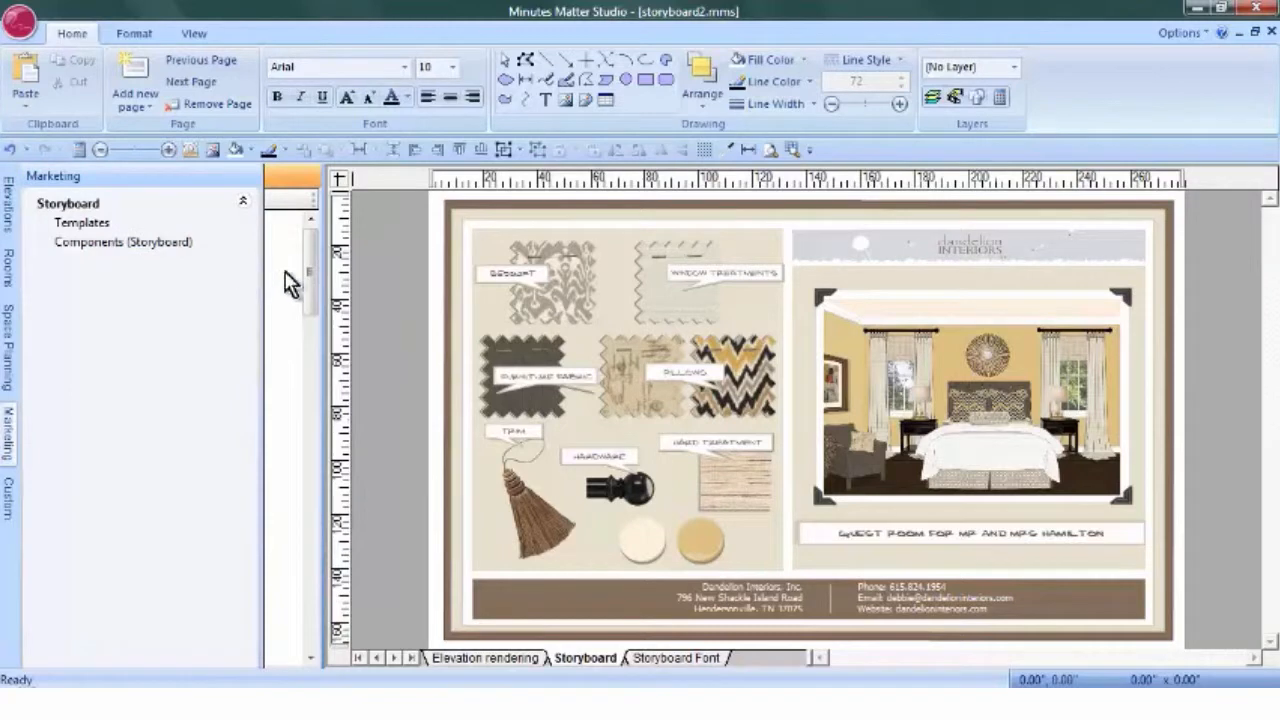
drag(313, 256, 298, 592)
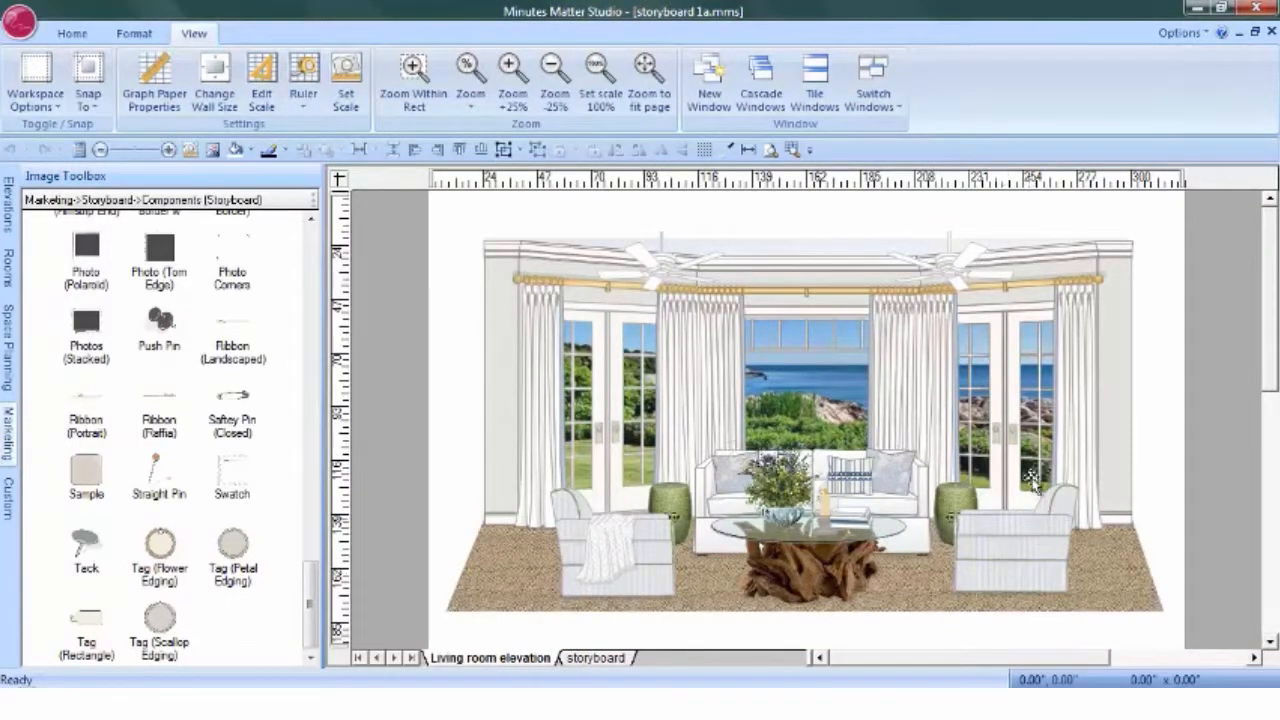
Review the sample living room, note card and scrapbook storyboards, and switch to the blank MMStudio2 document
click(68, 31)
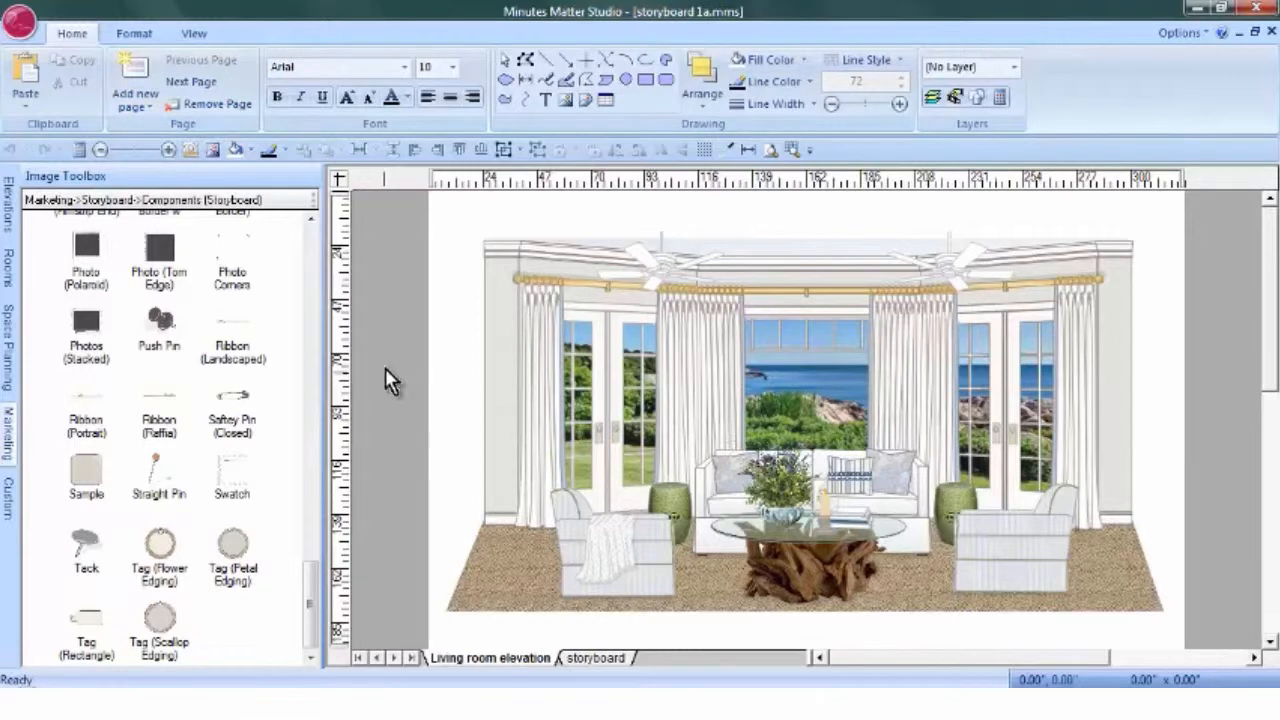
click(594, 659)
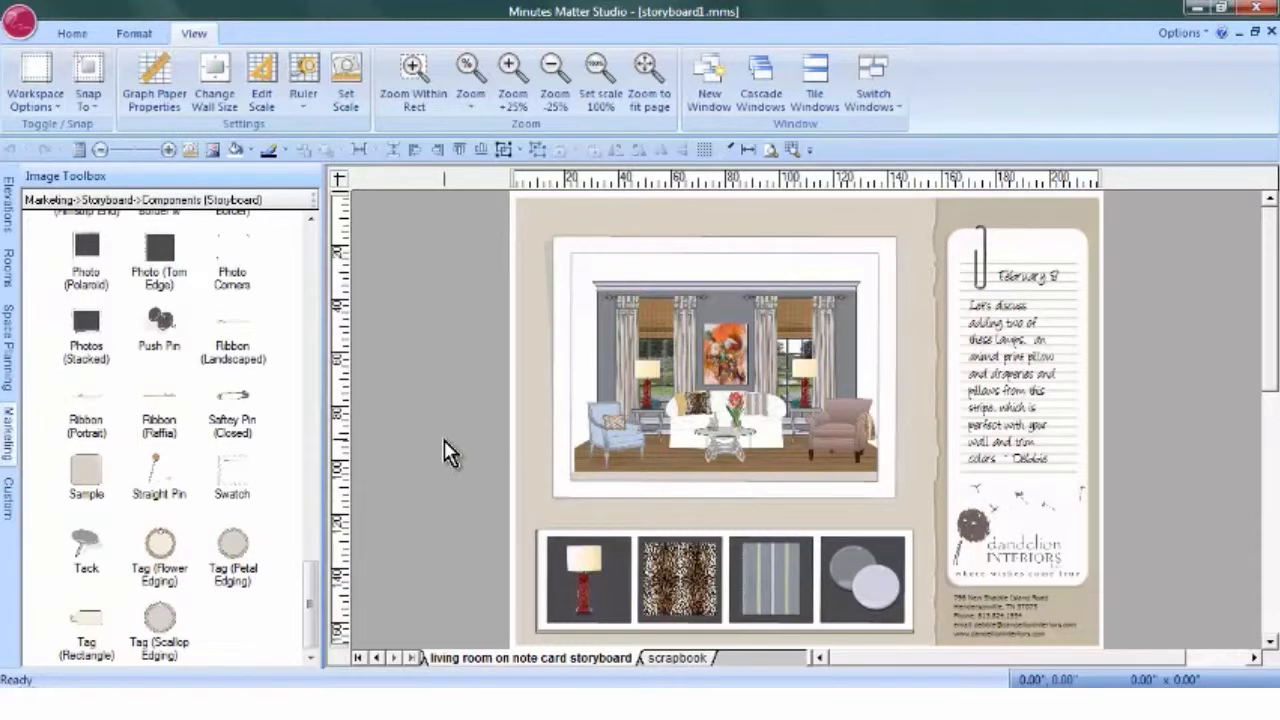
click(676, 658)
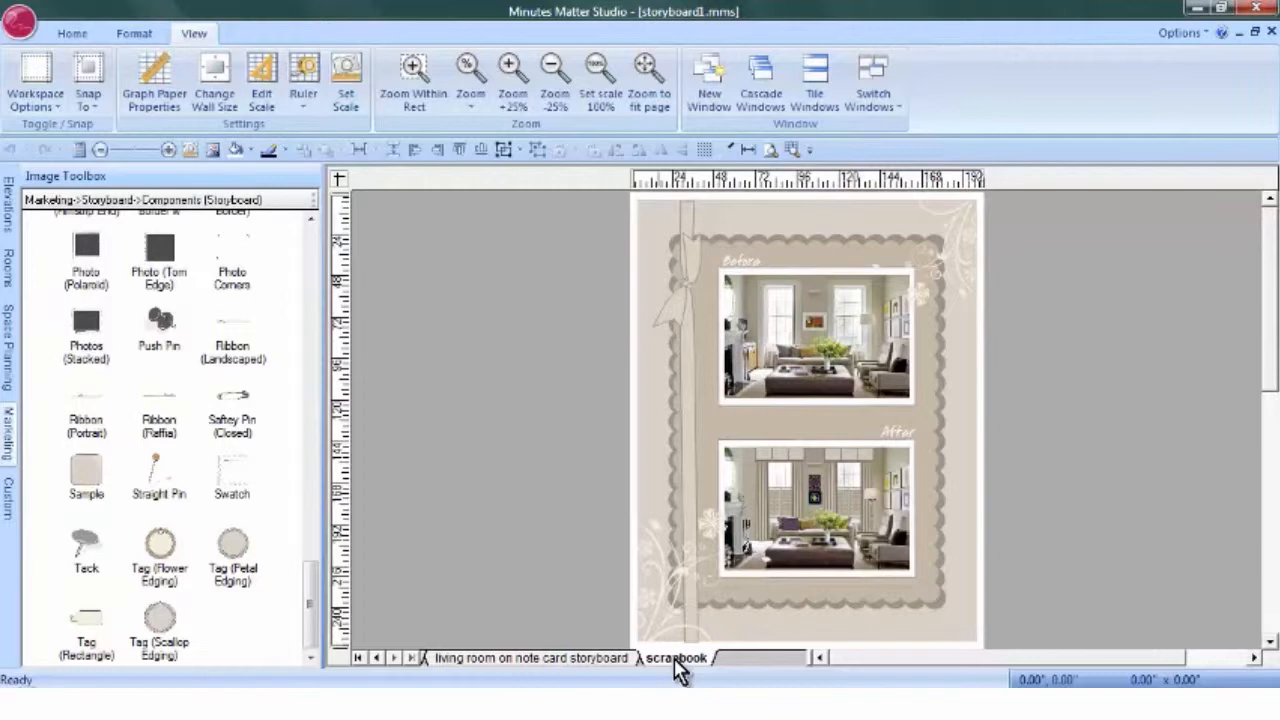
key(ctrl+Tab)
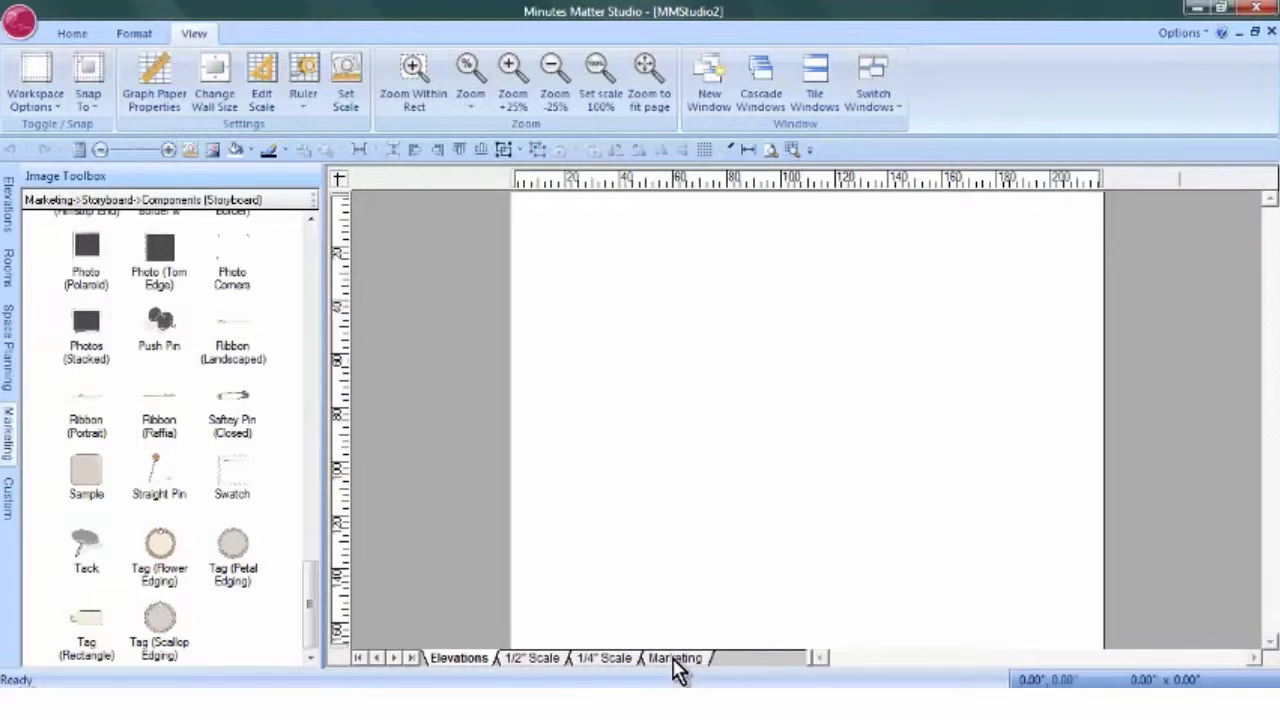
Place the wide Product (Landscaped) storyboard template with swatches, trim, finish samples and one large photo frame on the Elevations page
click(8, 440)
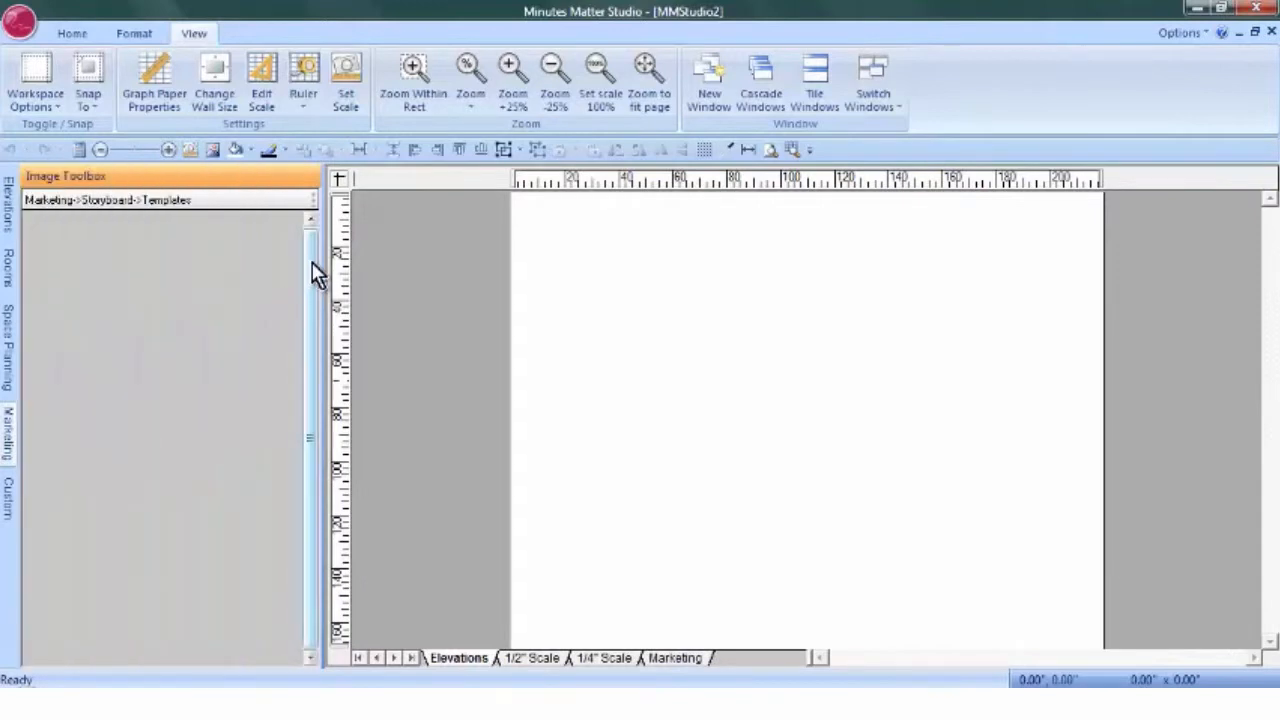
scroll(314, 280, down, 5)
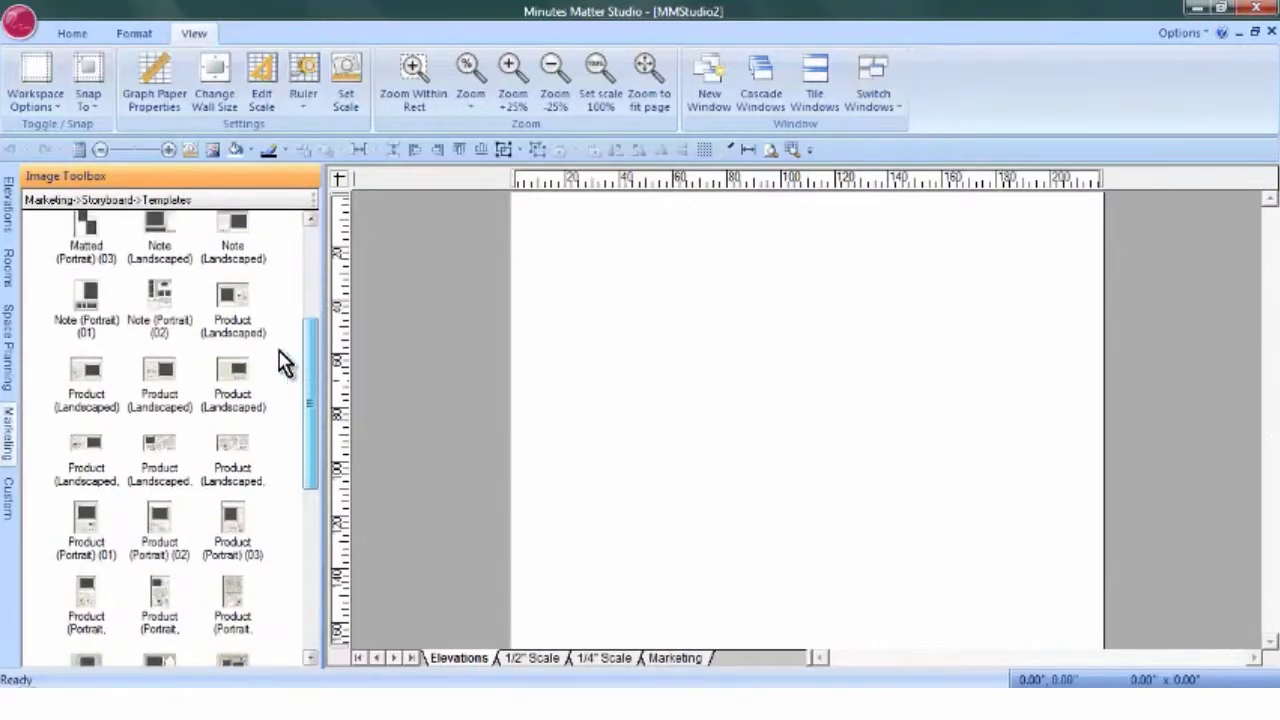
mouse_move(96, 378)
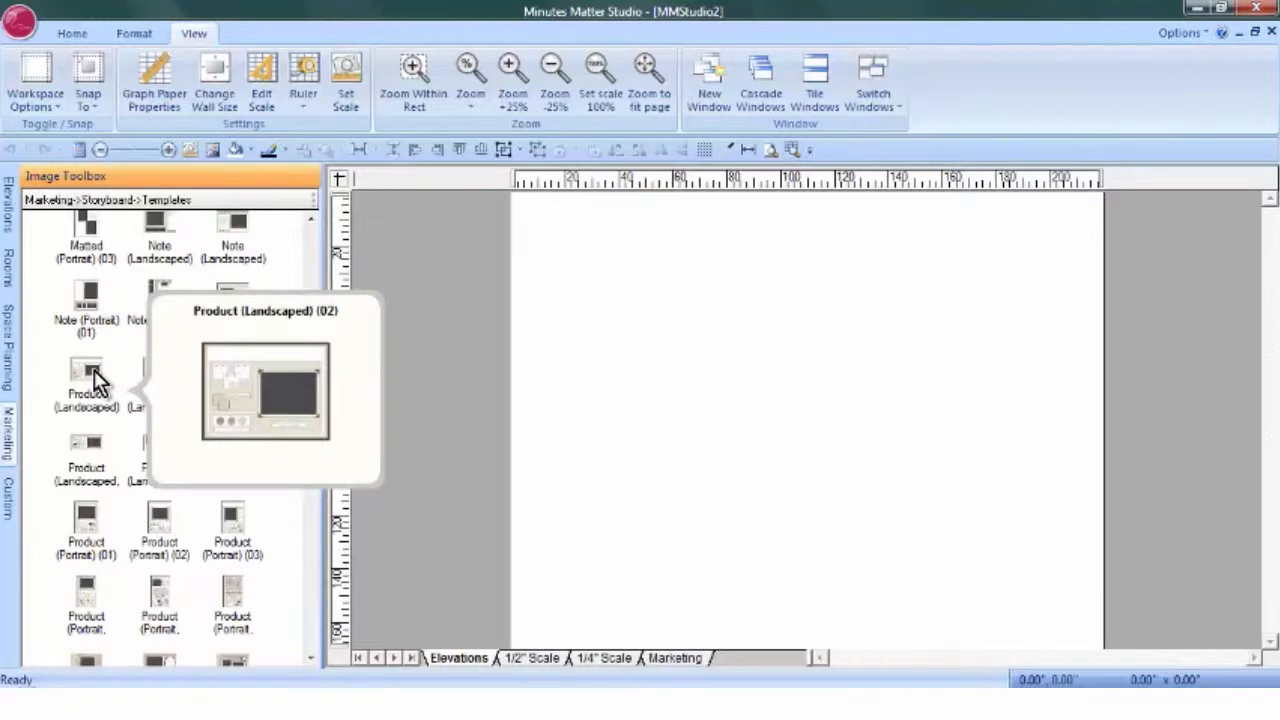
mouse_move(163, 378)
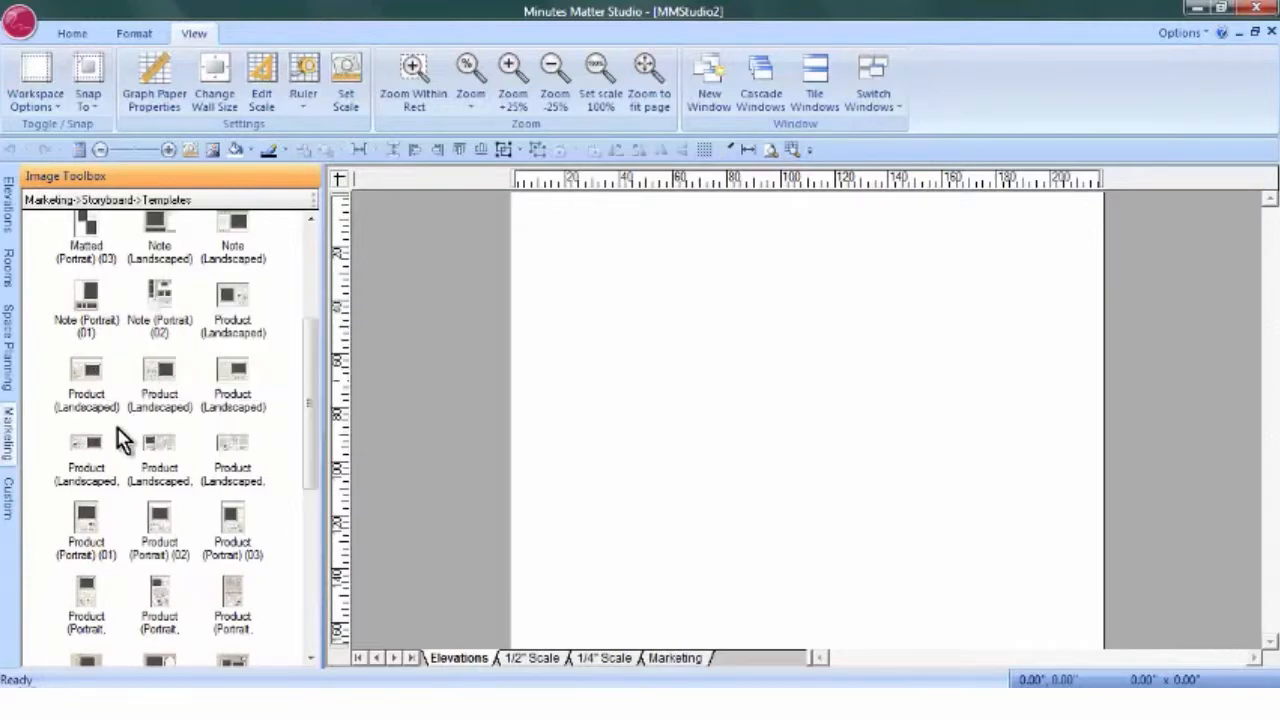
mouse_move(86, 455)
drag(86, 455, 561, 270)
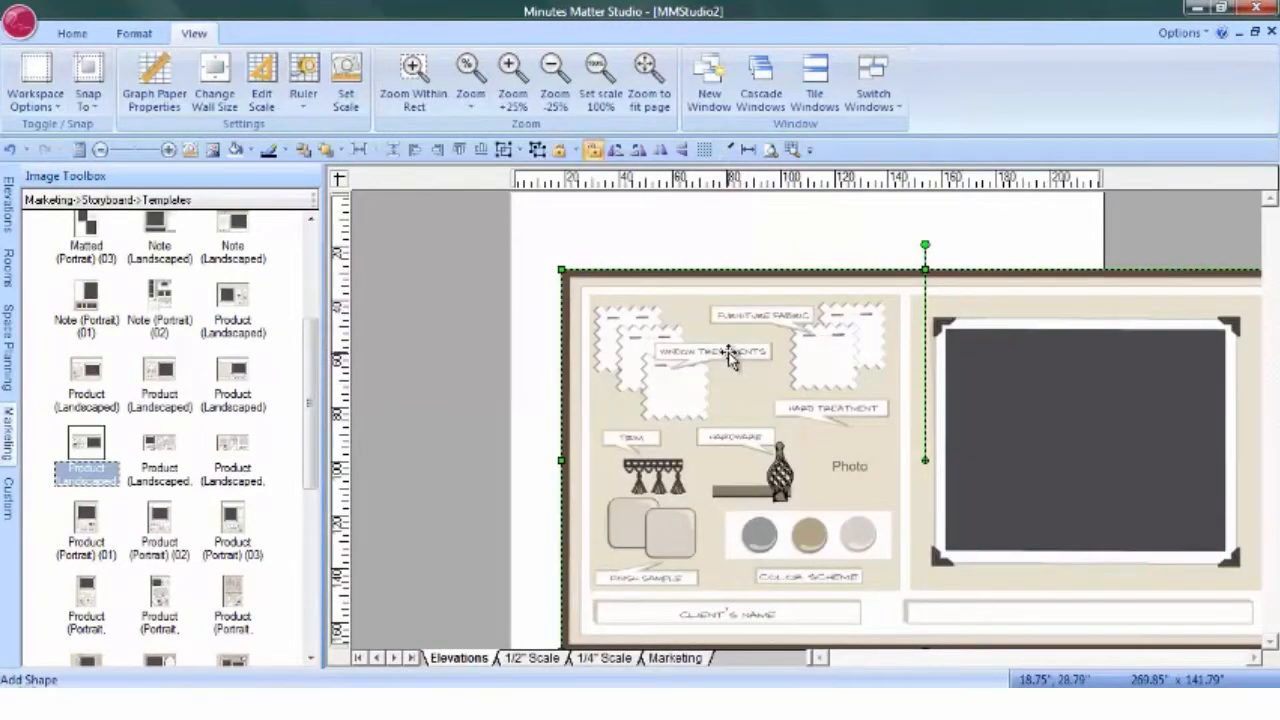
Set the page's paper size to Legal and move the storyboard template so it lies fully within the page
click(20, 30)
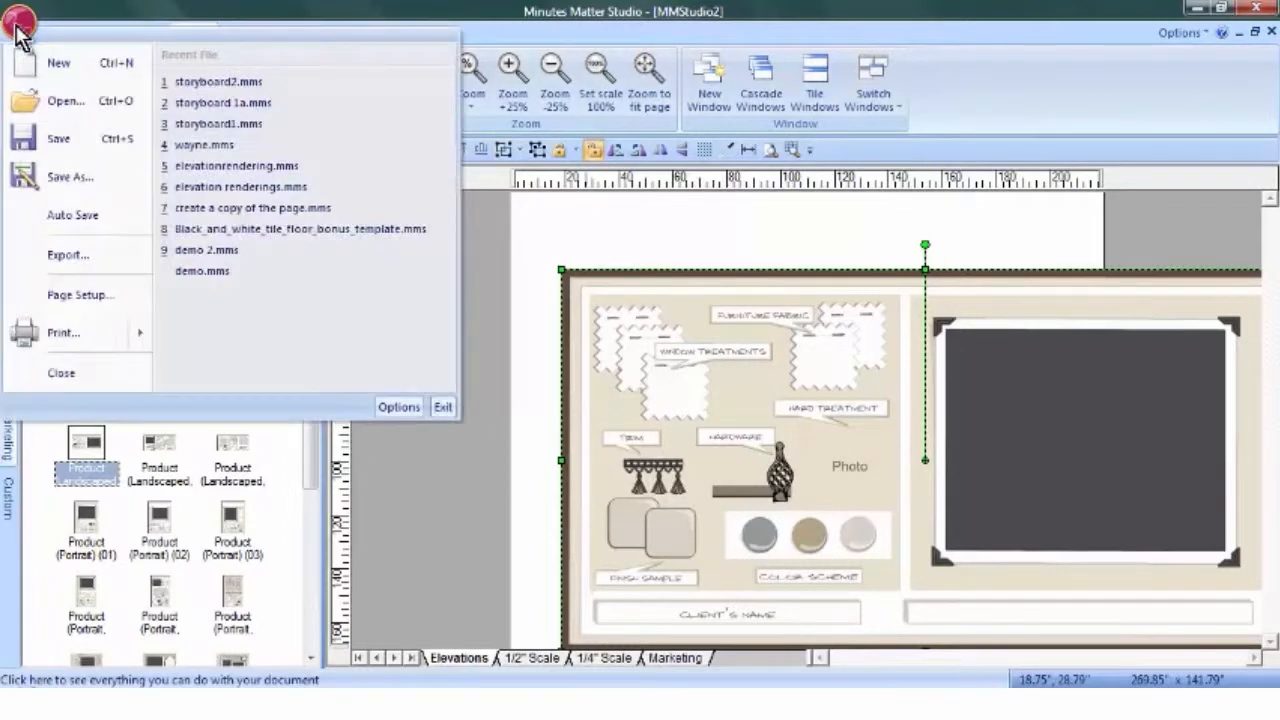
click(70, 295)
click(714, 277)
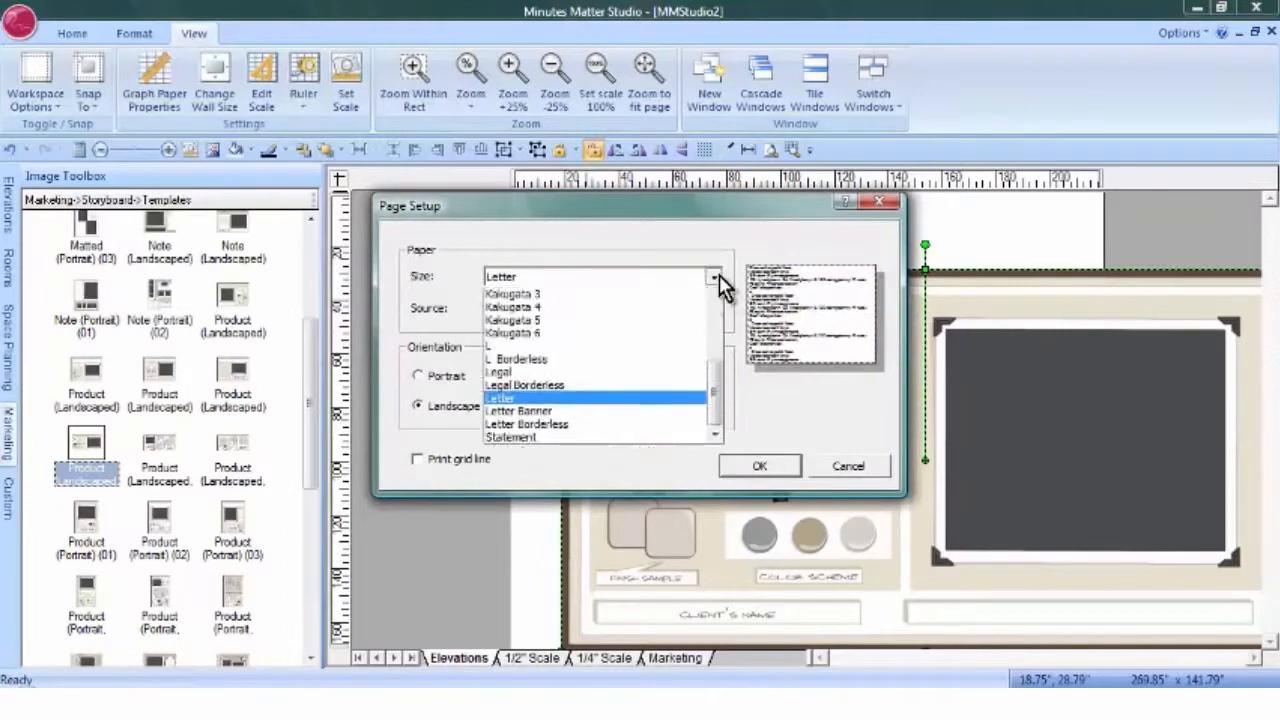
click(516, 452)
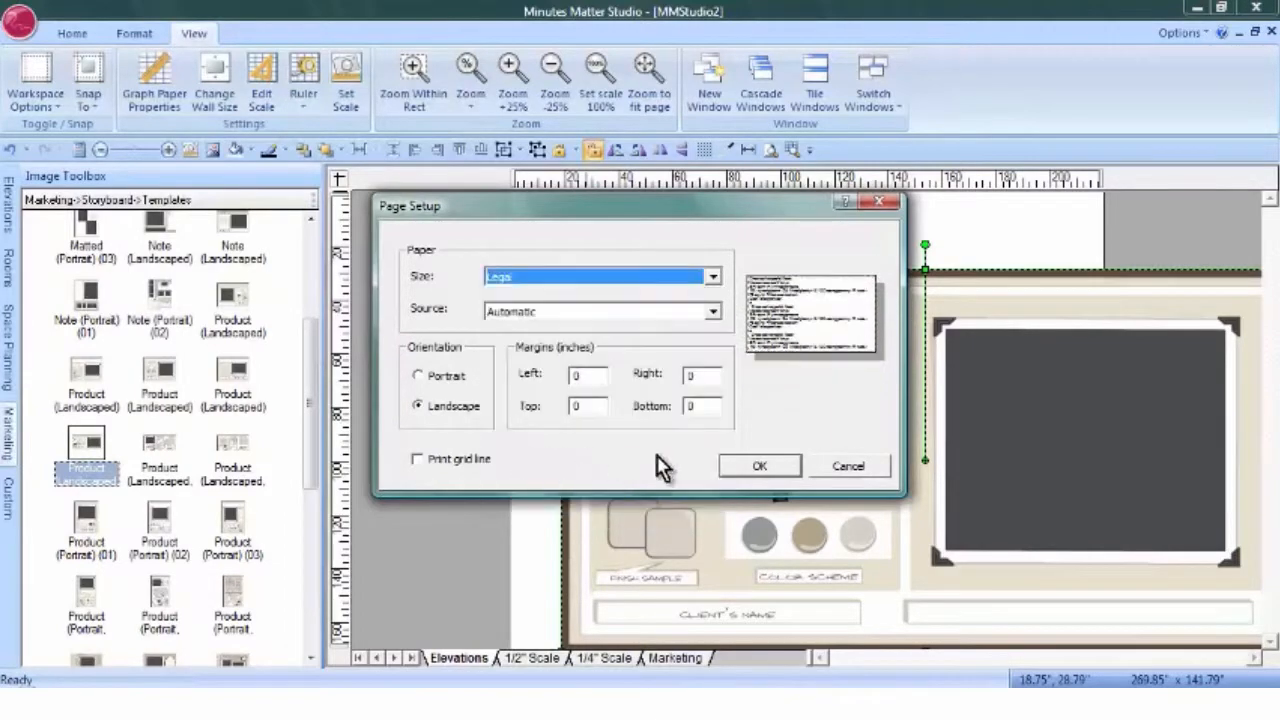
click(760, 466)
drag(955, 397, 920, 350)
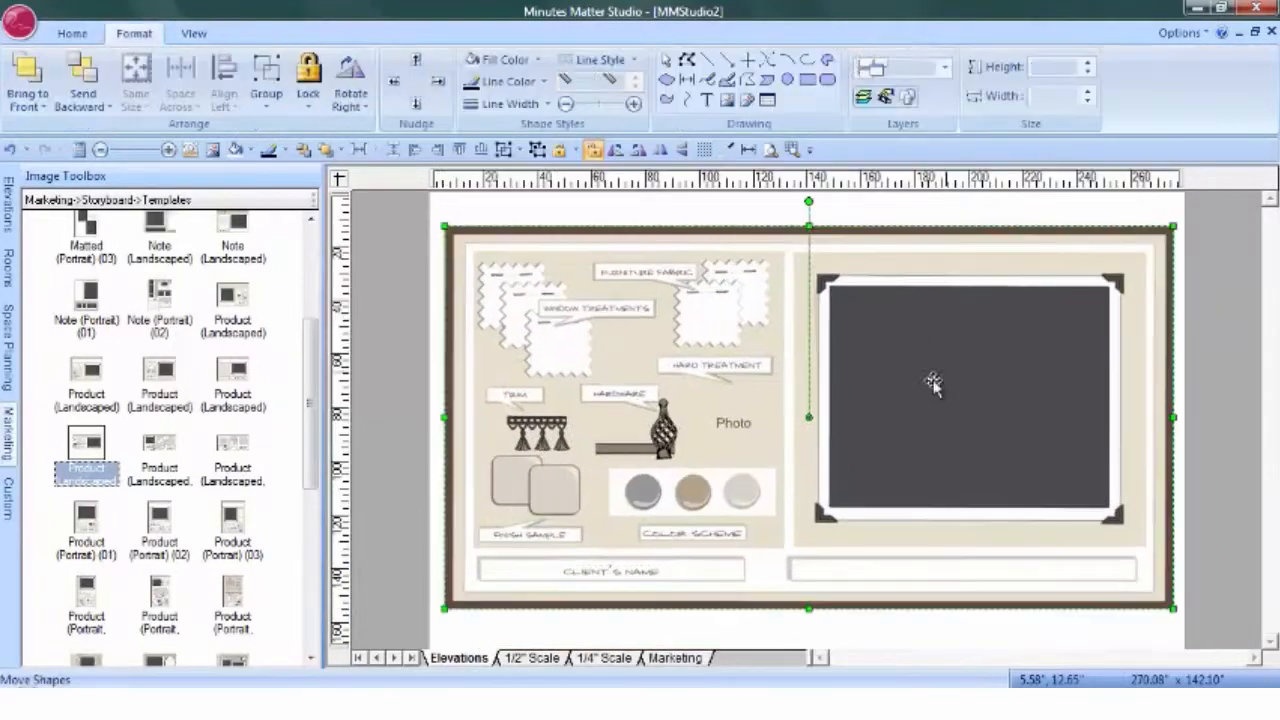
click(391, 366)
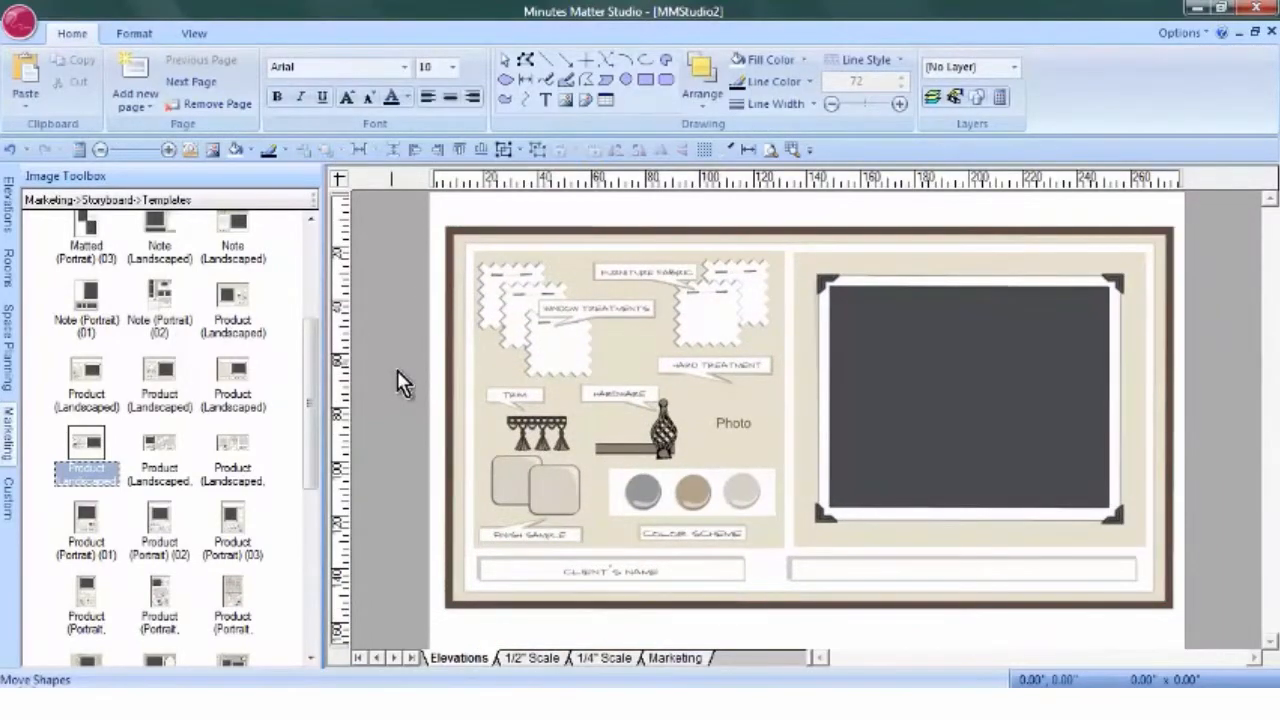
Ungroup the storyboard template into its separate elements and clear the selection
click(709, 333)
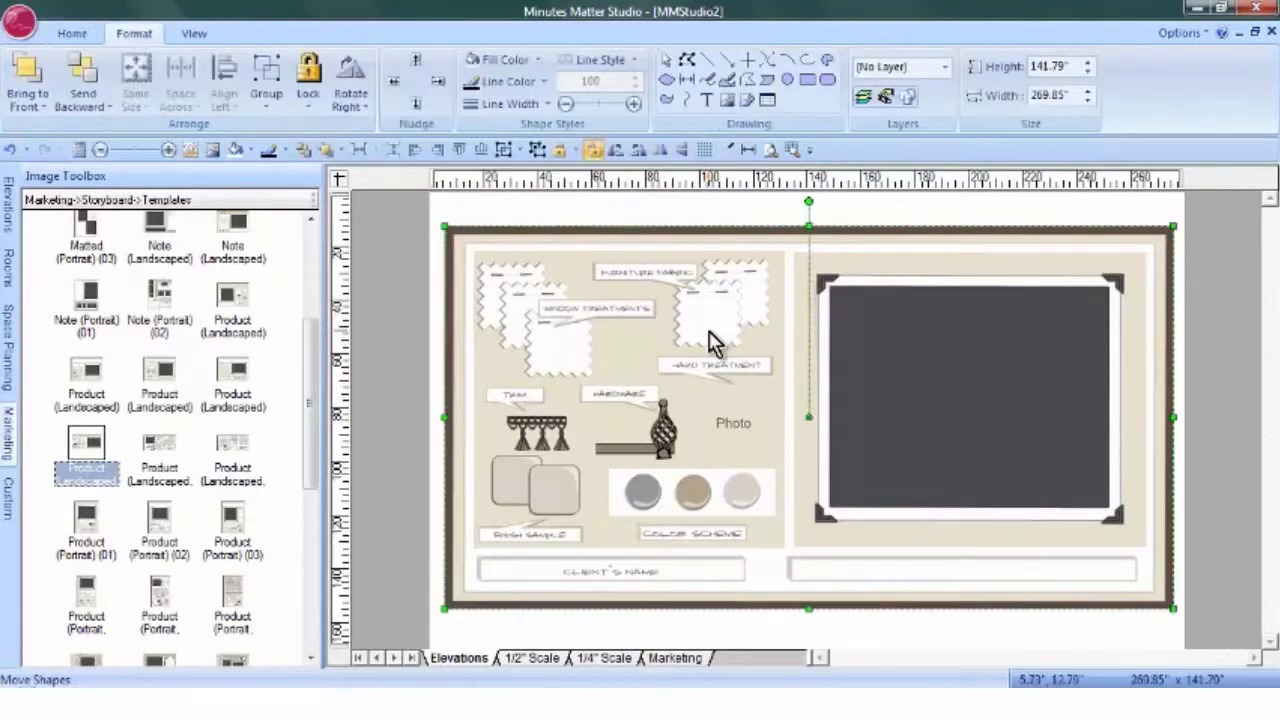
right_click(709, 337)
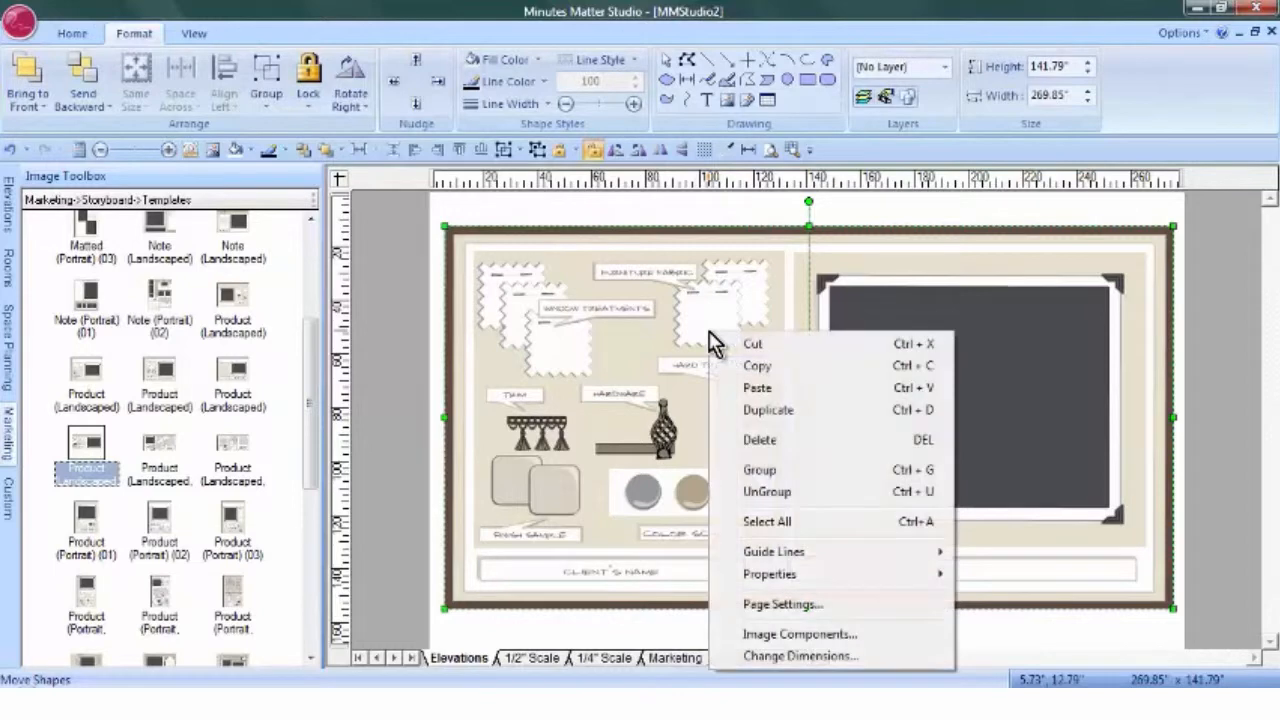
click(783, 497)
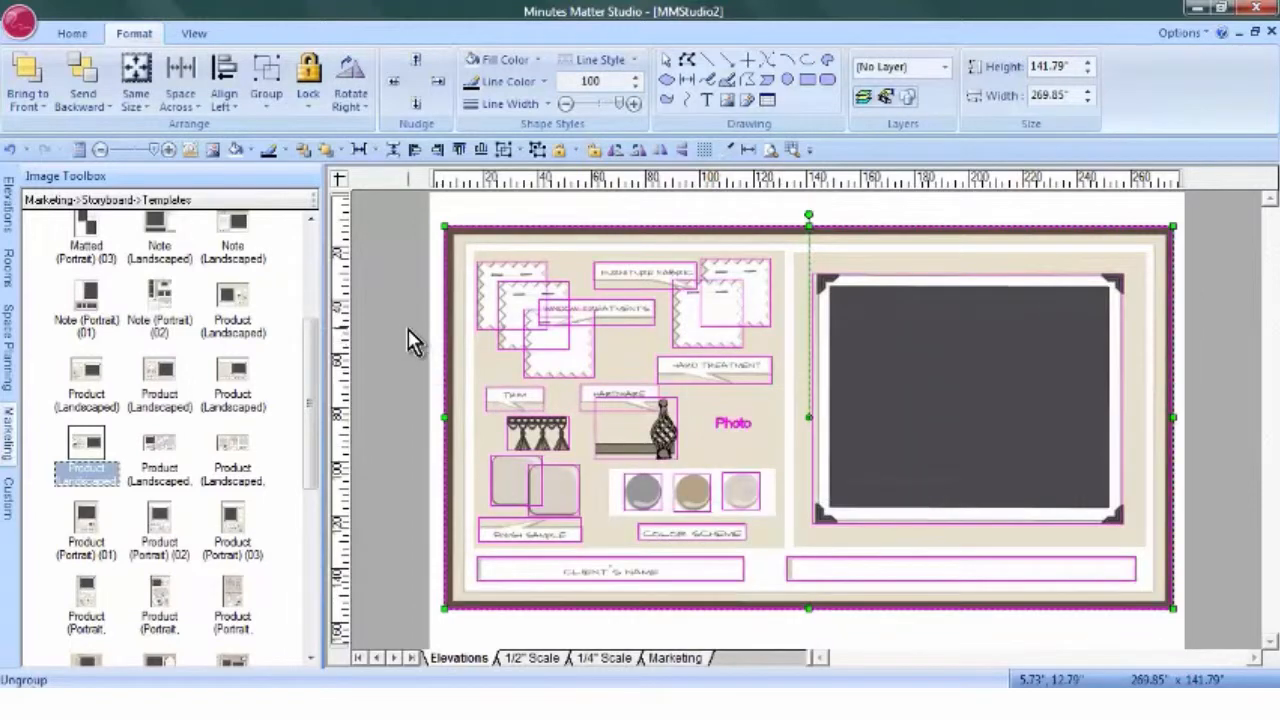
click(408, 329)
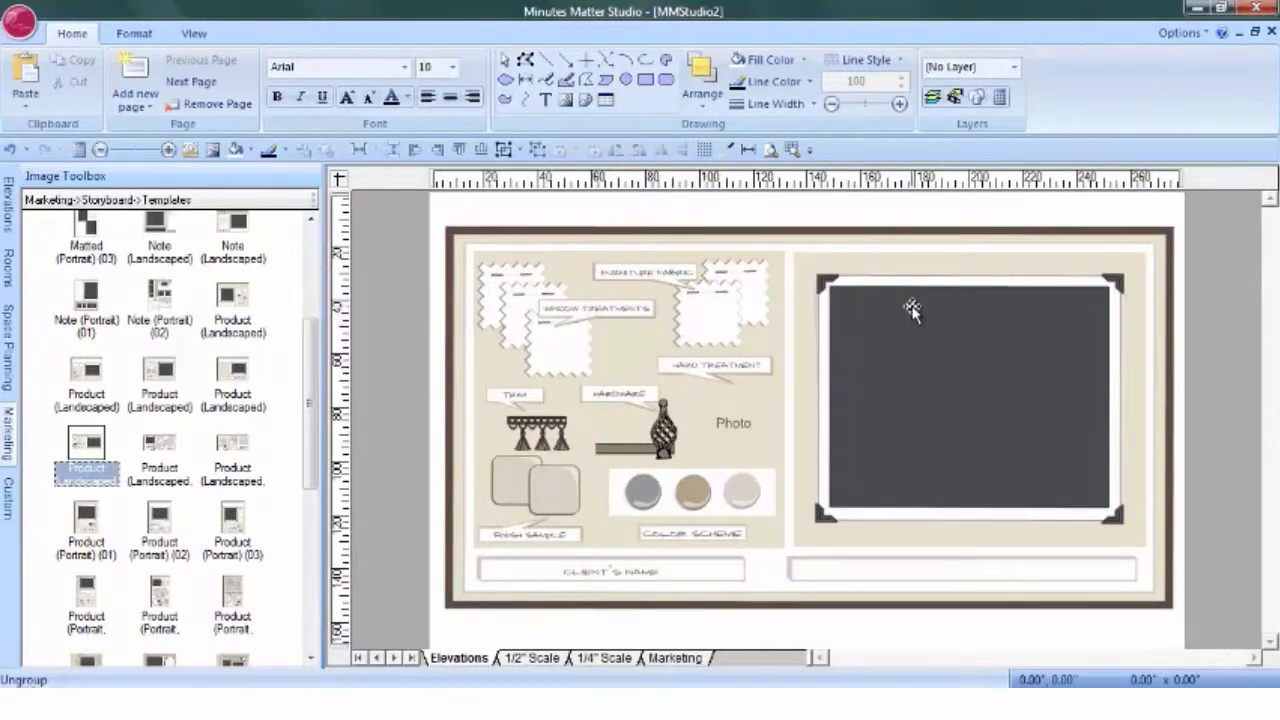
Delete the two finish samples, their Finish Sample label, the hardware finial image and the Photo text from the storyboard
click(512, 478)
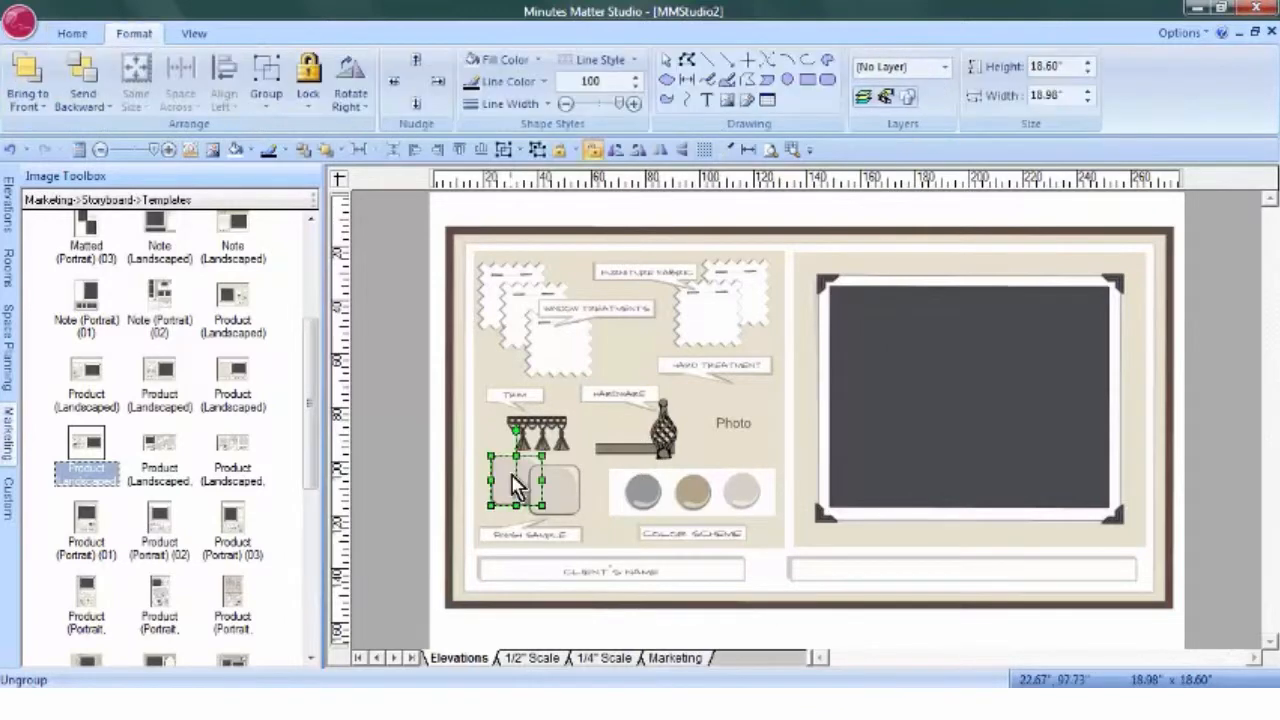
shift+click(556, 486)
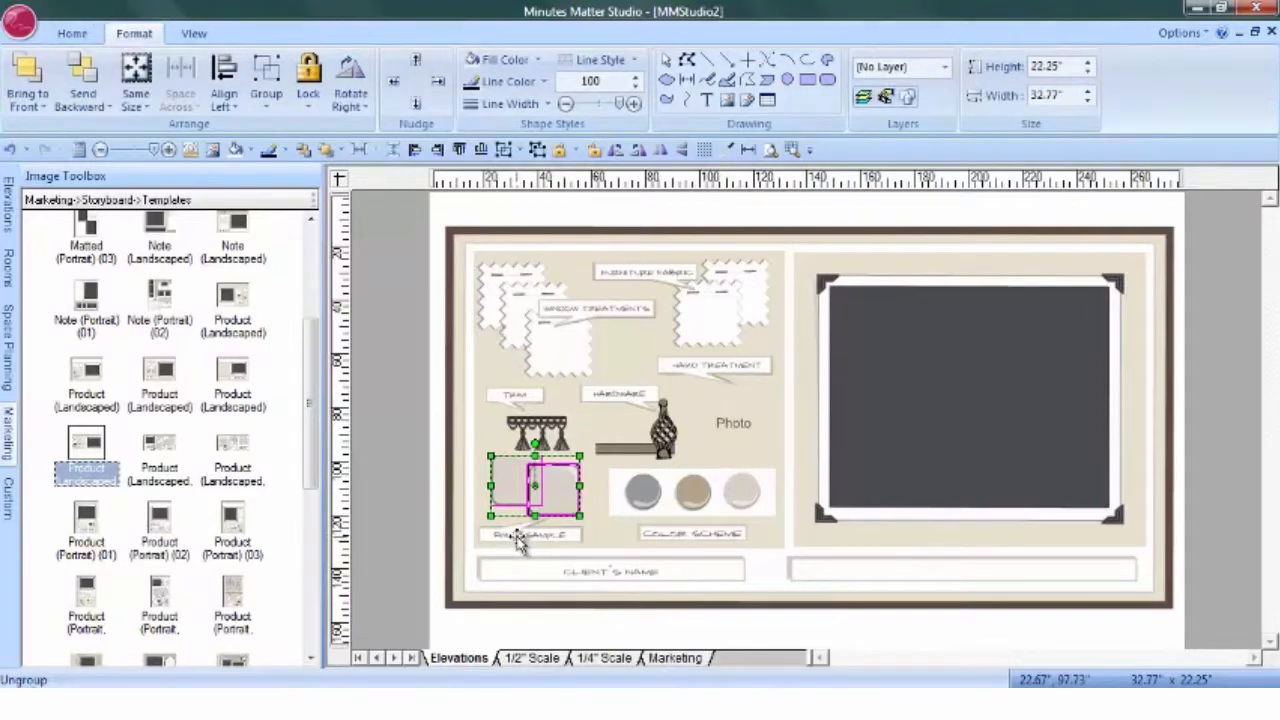
shift+click(517, 540)
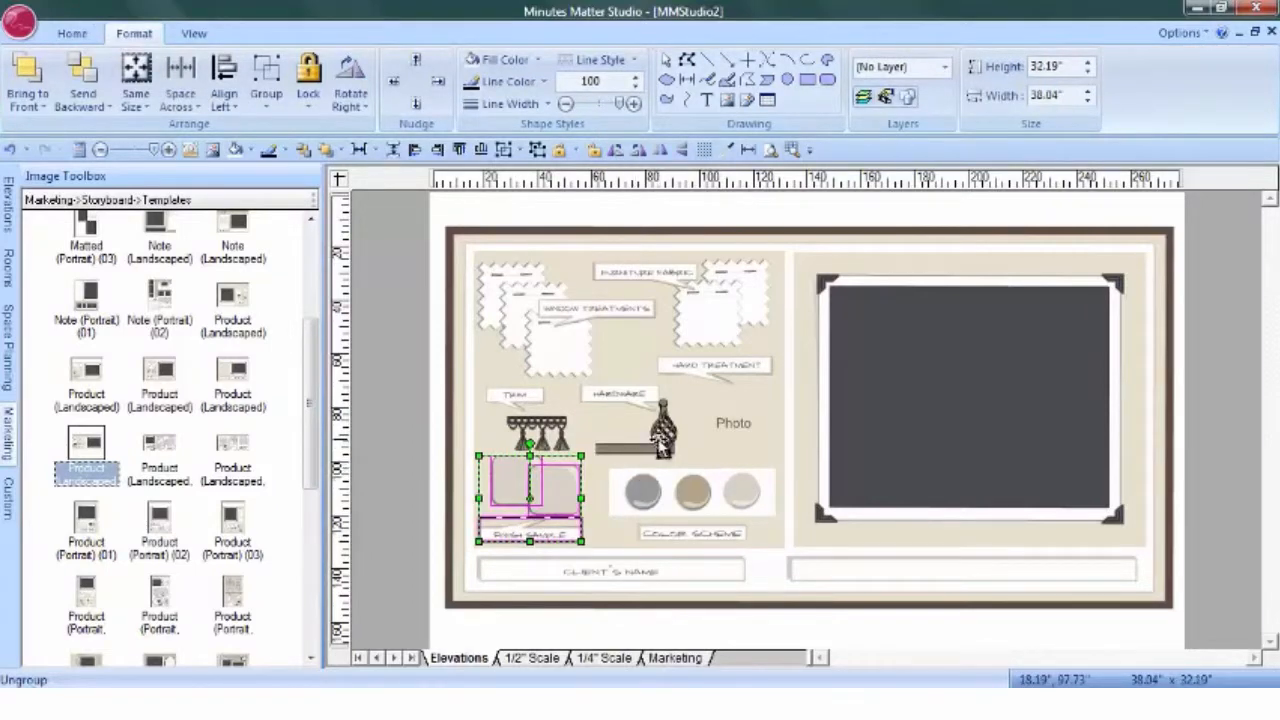
shift+click(660, 440)
shift+click(733, 428)
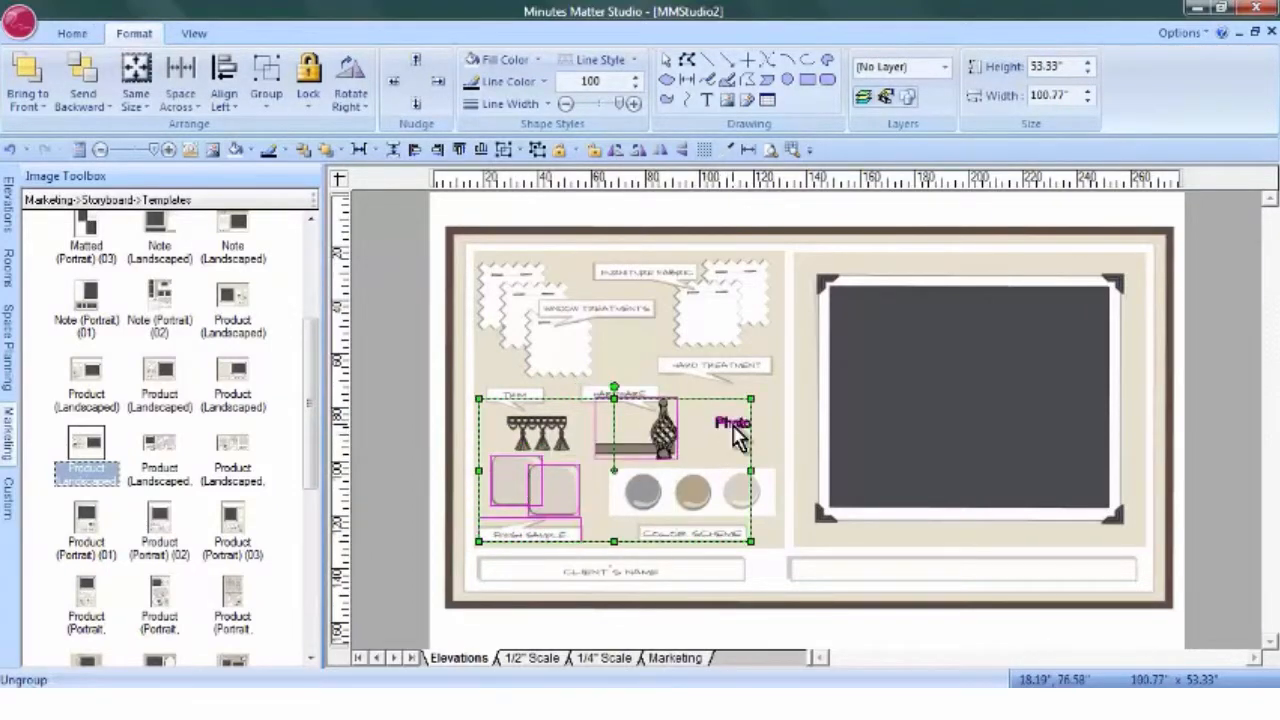
right_click(735, 435)
click(792, 195)
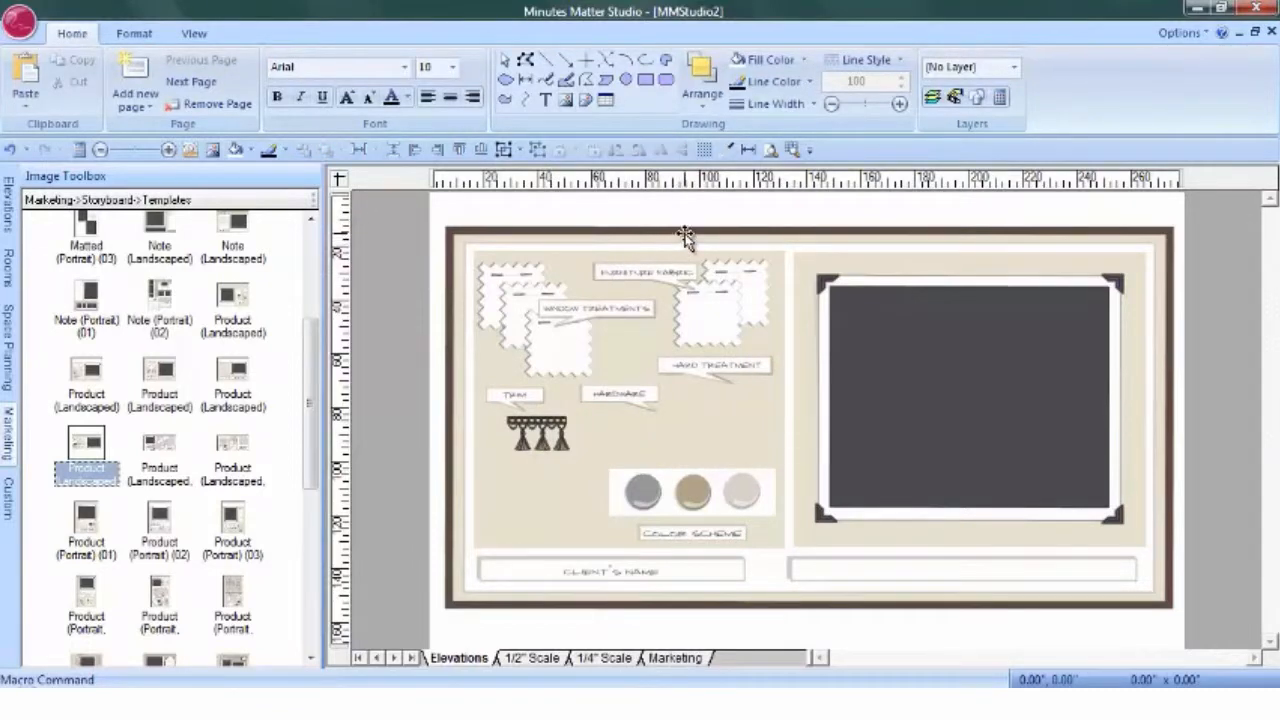
Add the custom logo components wall template and move it so its header meets the page's top edge and its footer overlaps the storyboard's bottom
click(8, 497)
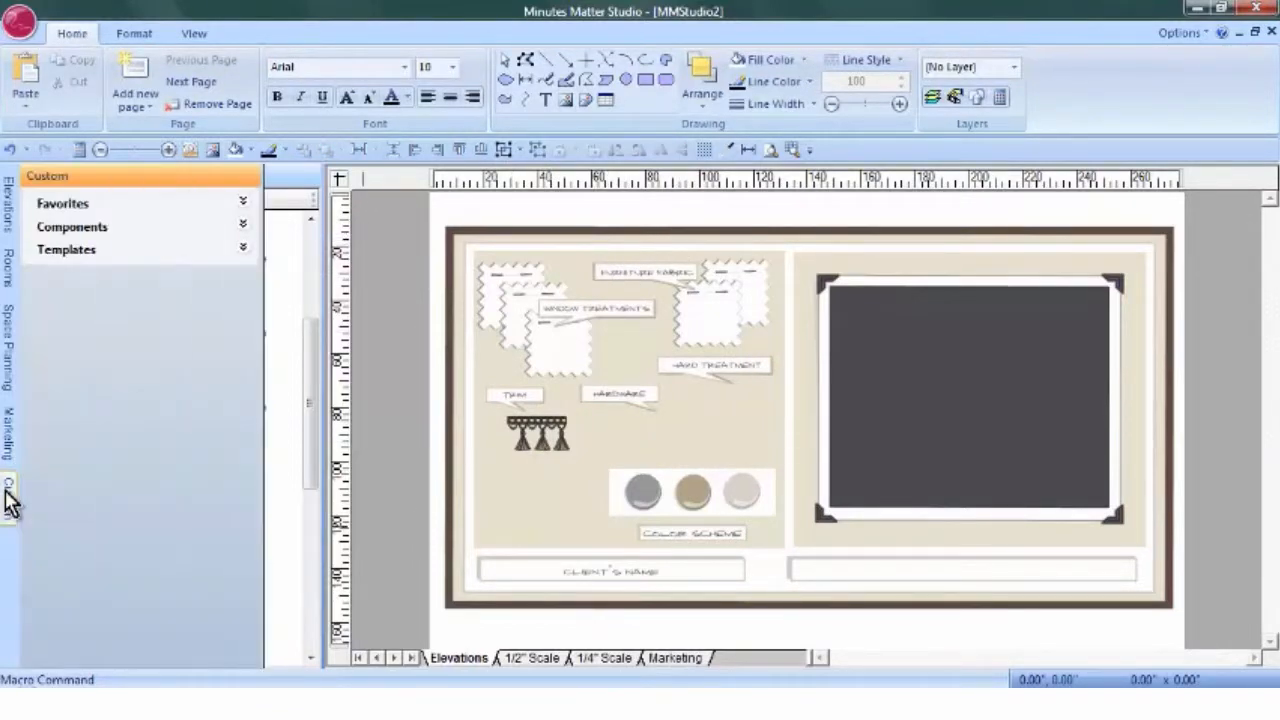
click(79, 254)
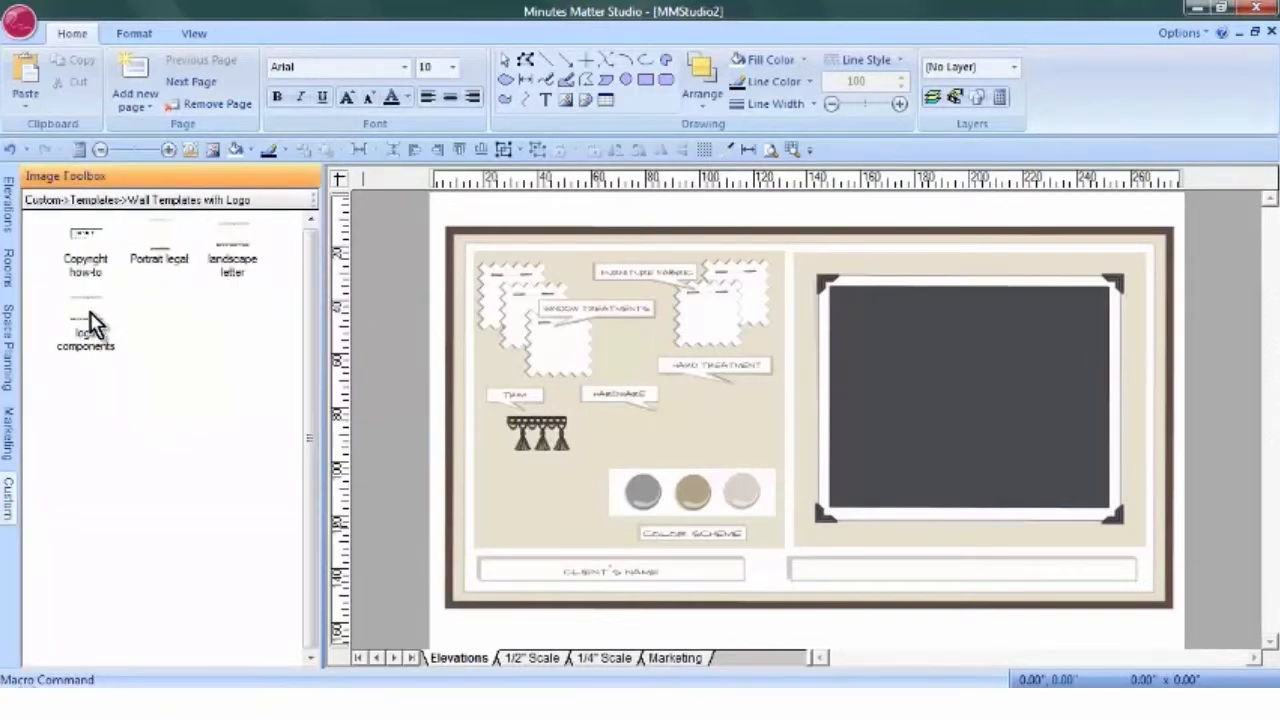
drag(94, 311, 409, 260)
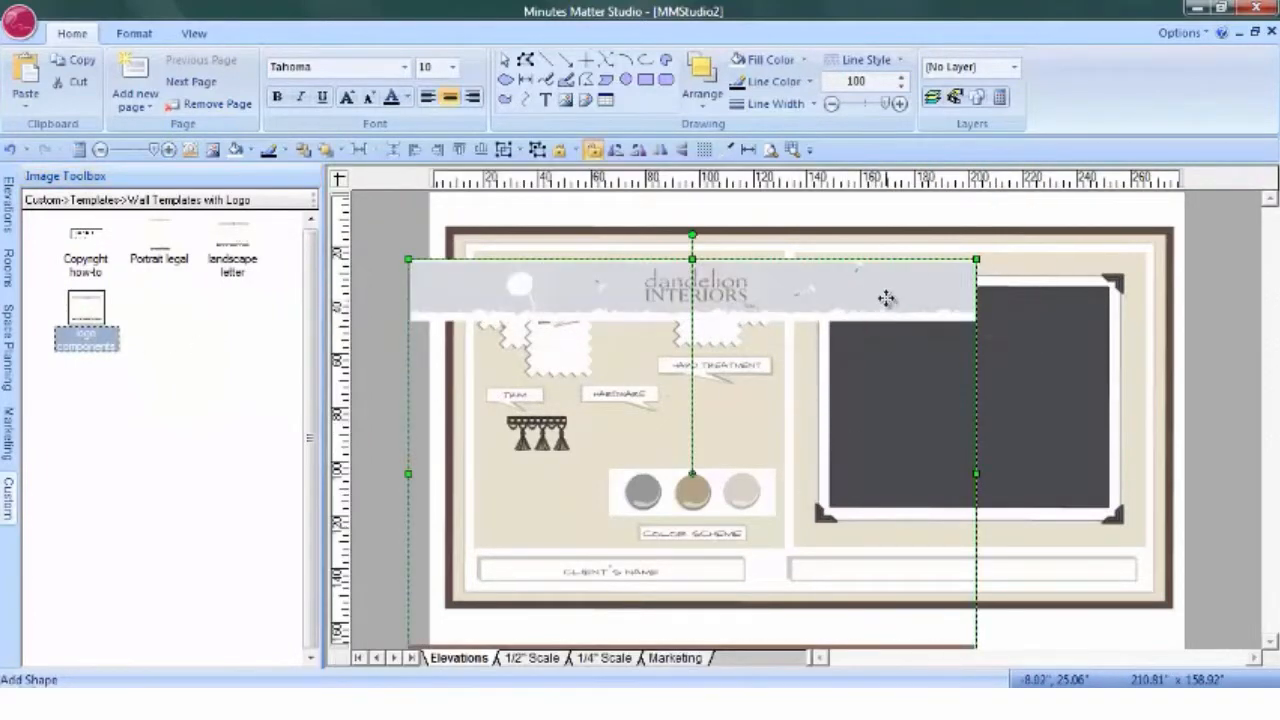
drag(886, 298, 828, 231)
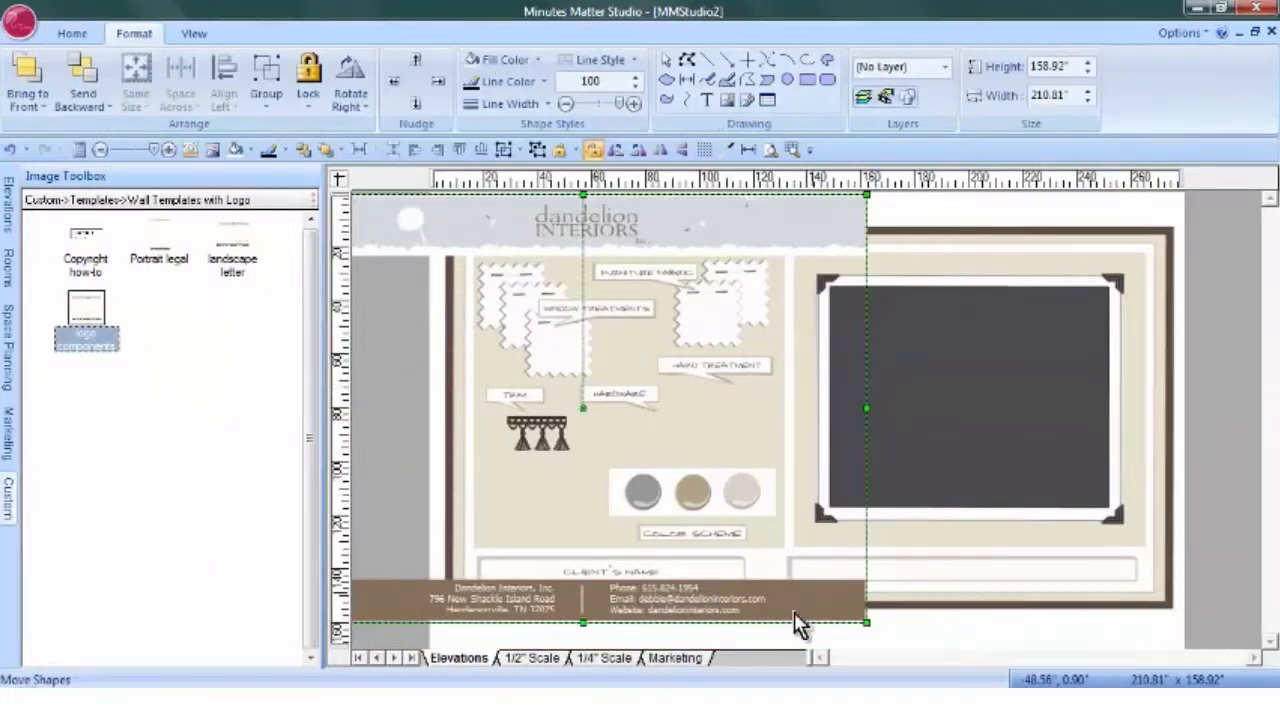
Ungroup the storyboard's brown-bordered background frame and clear the selection
click(1123, 232)
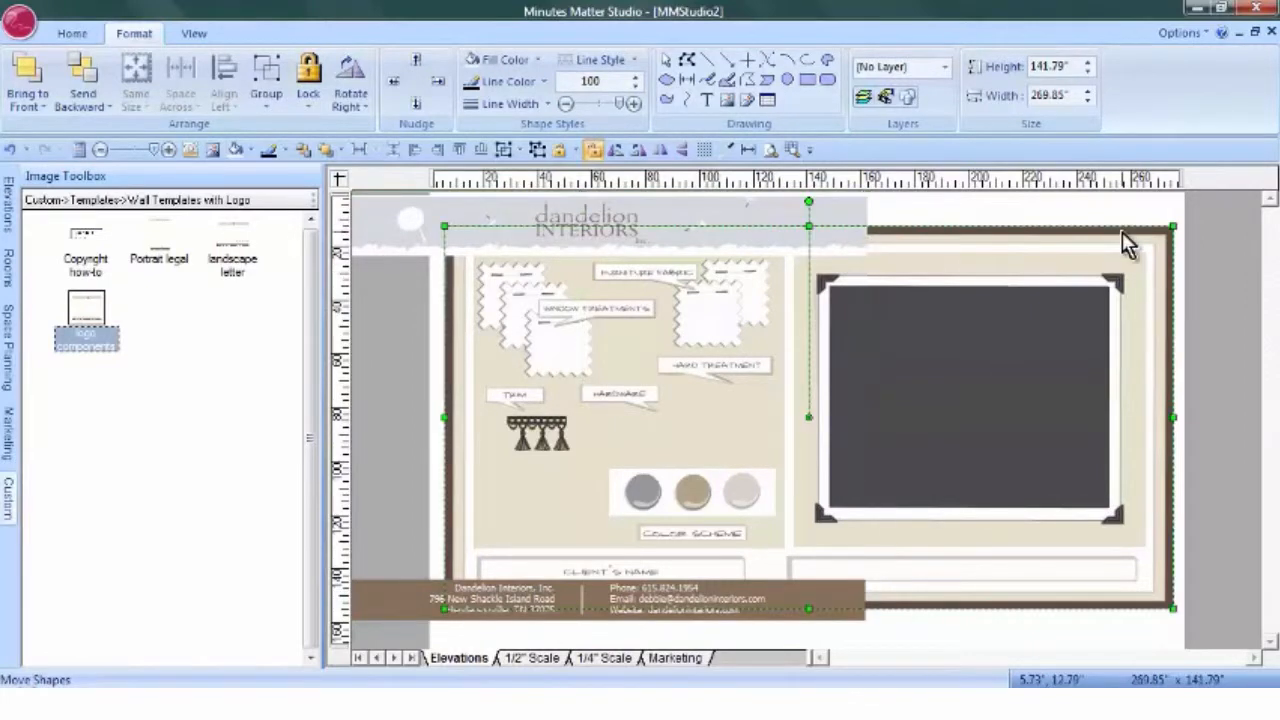
right_click(1122, 240)
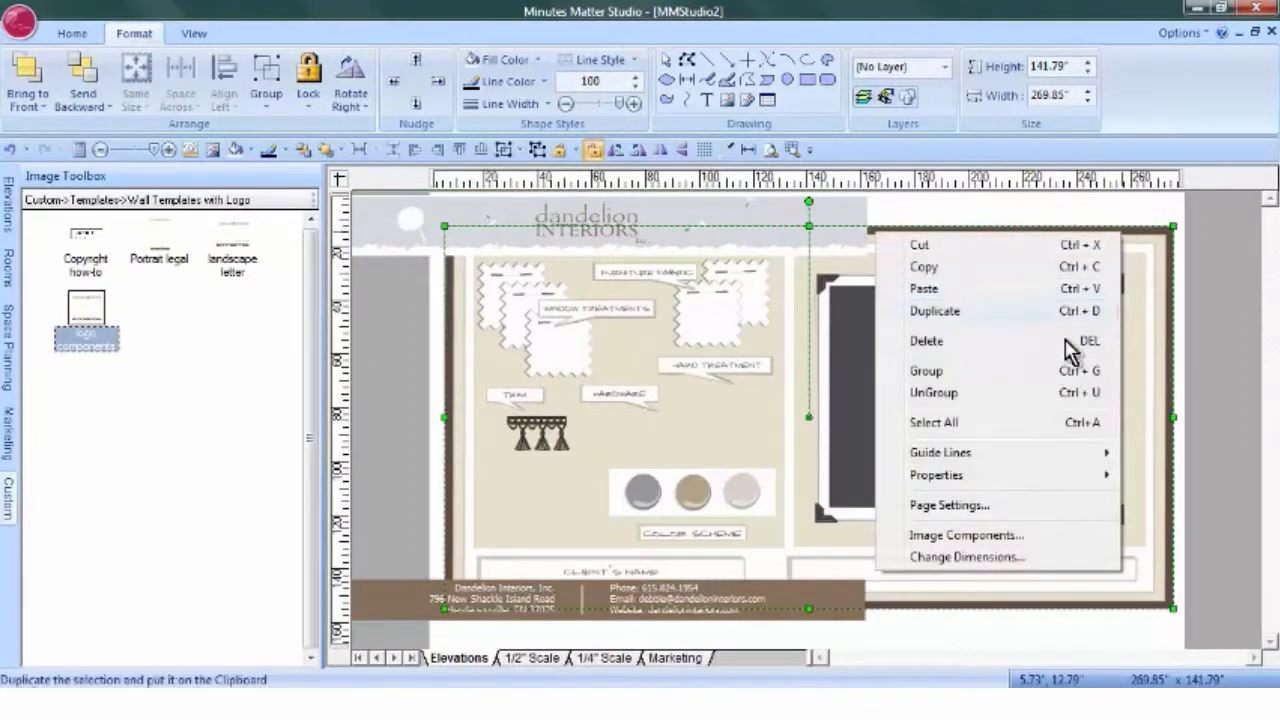
click(962, 393)
click(1224, 287)
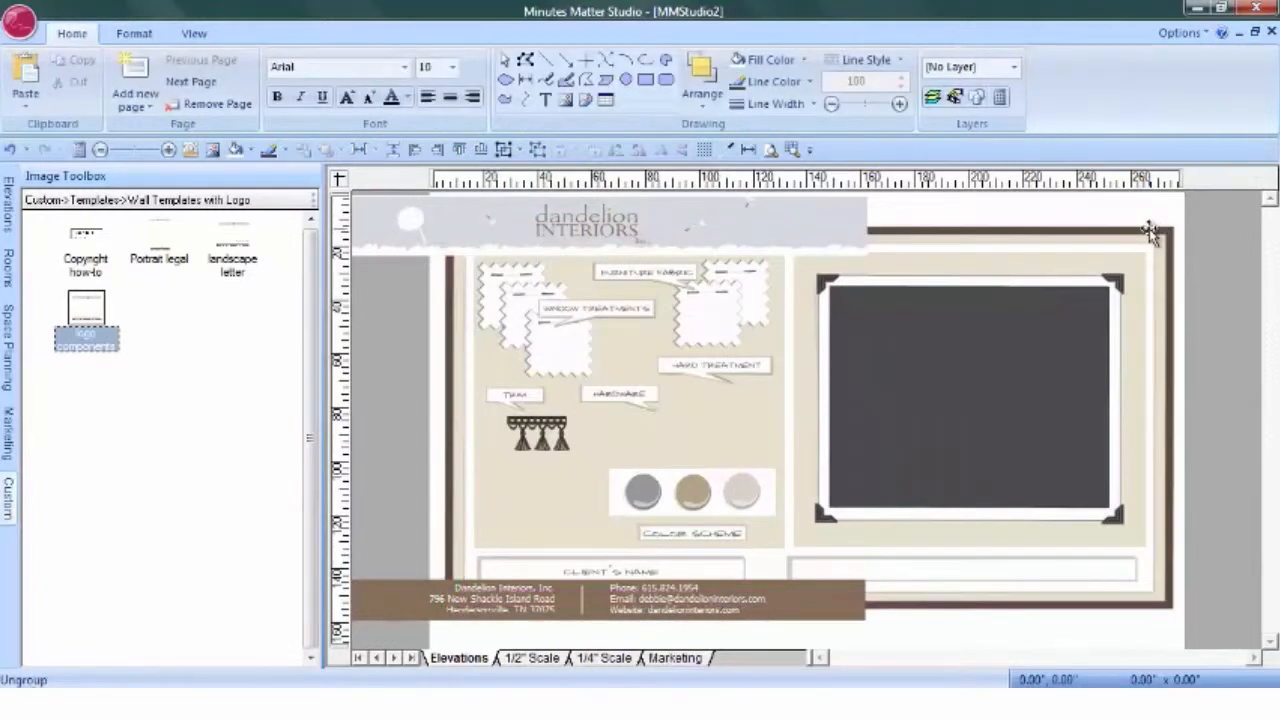
Recolor the storyboard's outer brown border with the brown sampled from the logo footer bar, RGB 127,107,86, and clear the selection
click(1152, 236)
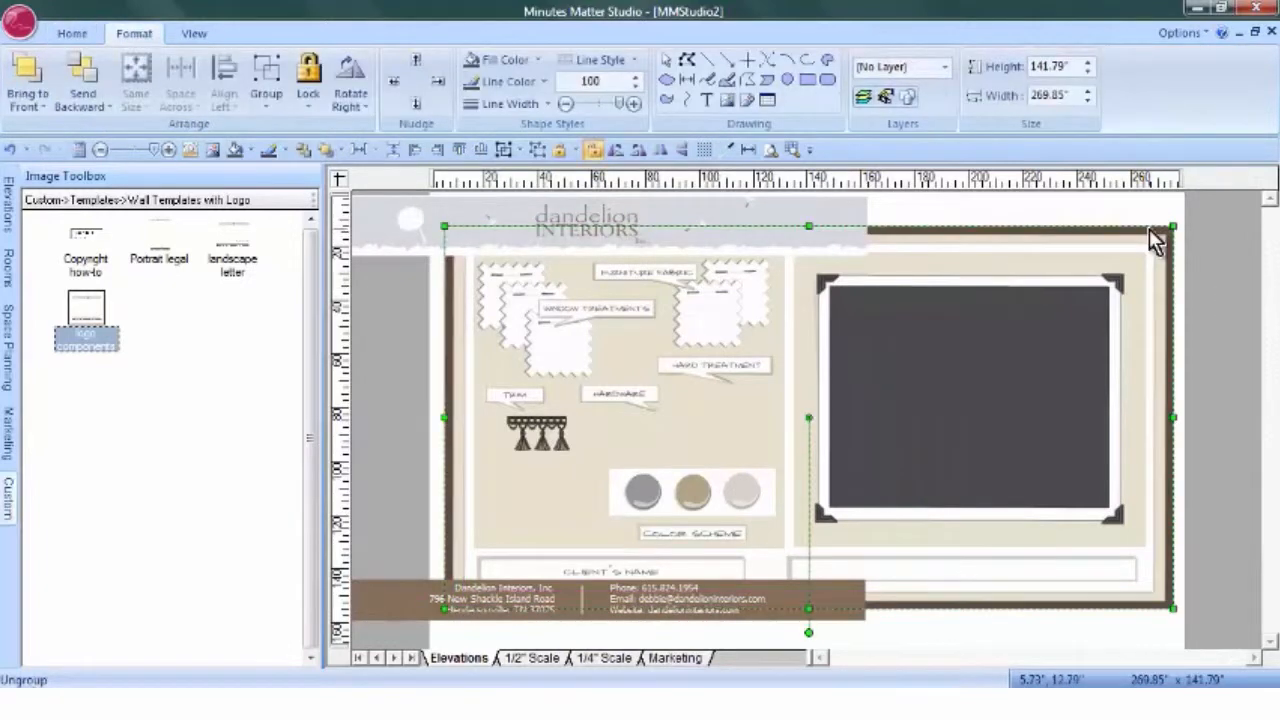
click(727, 160)
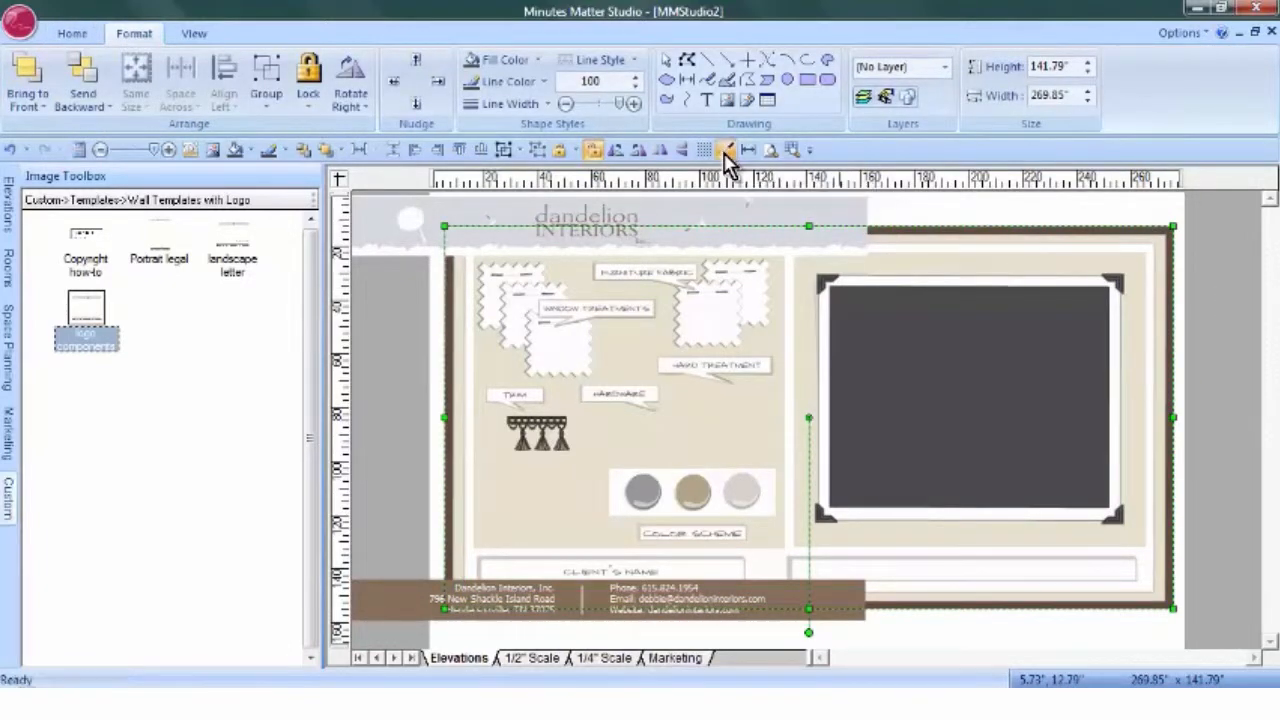
click(845, 590)
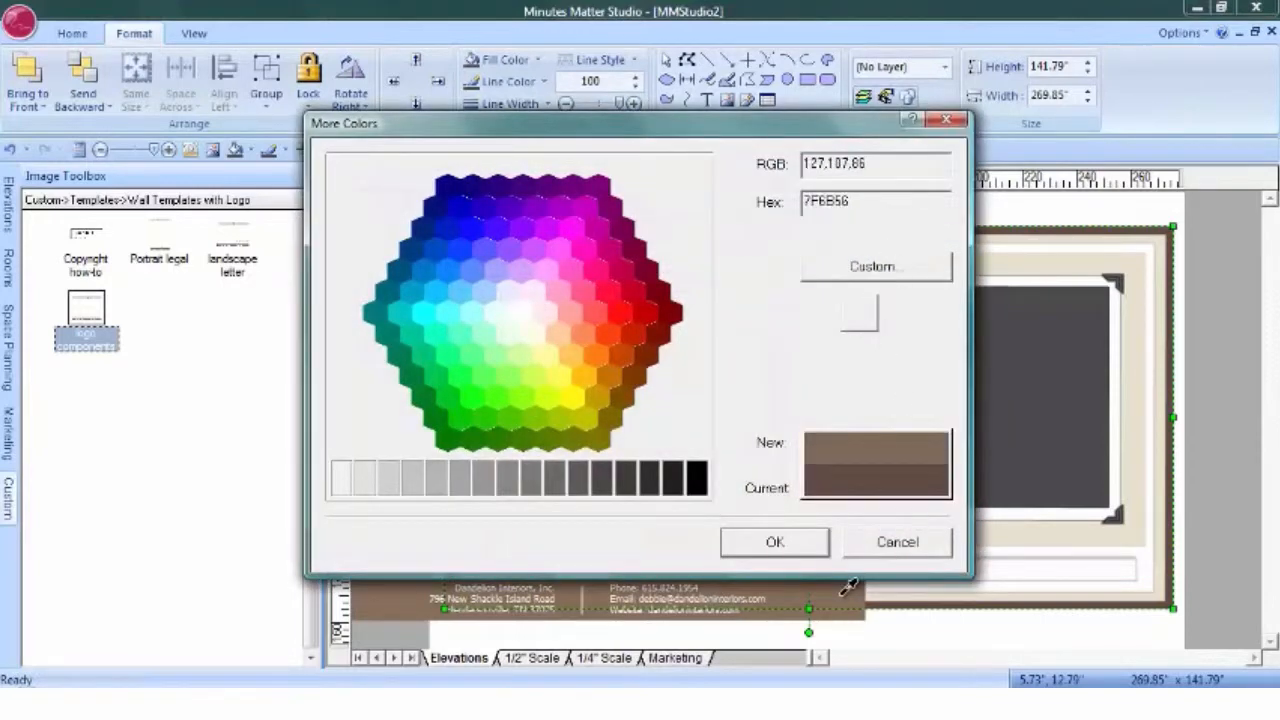
click(778, 543)
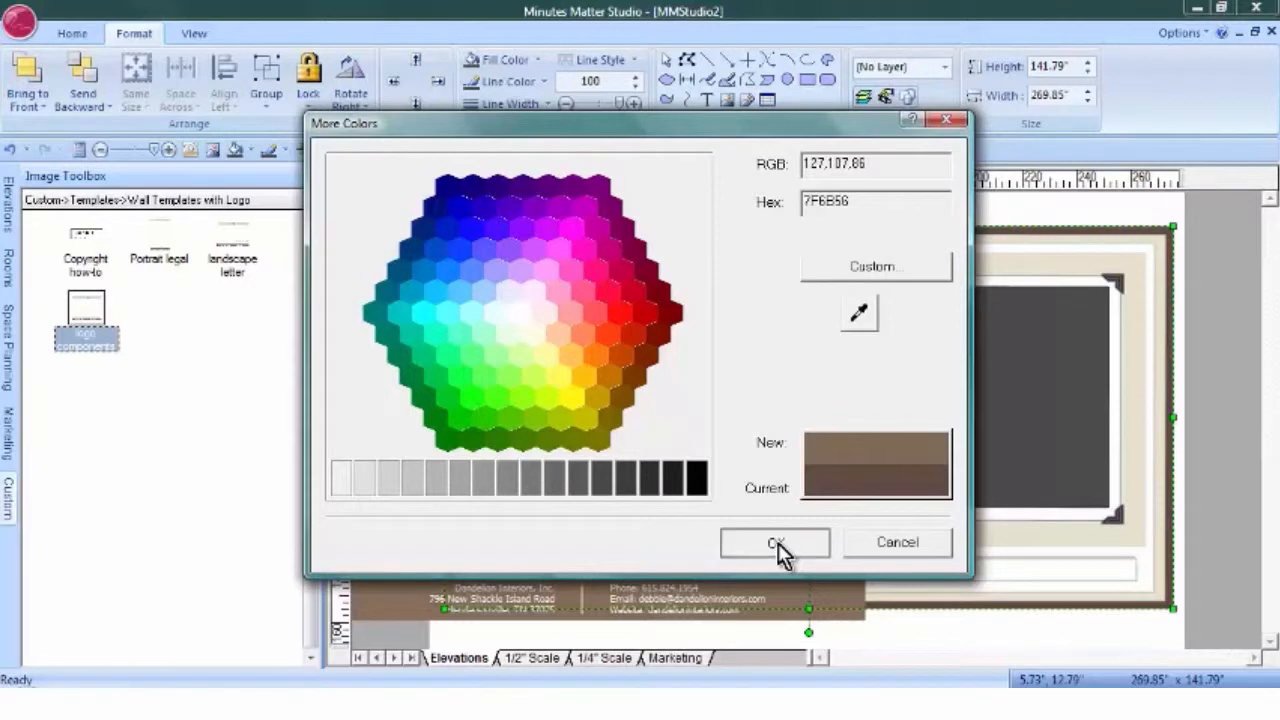
click(1218, 275)
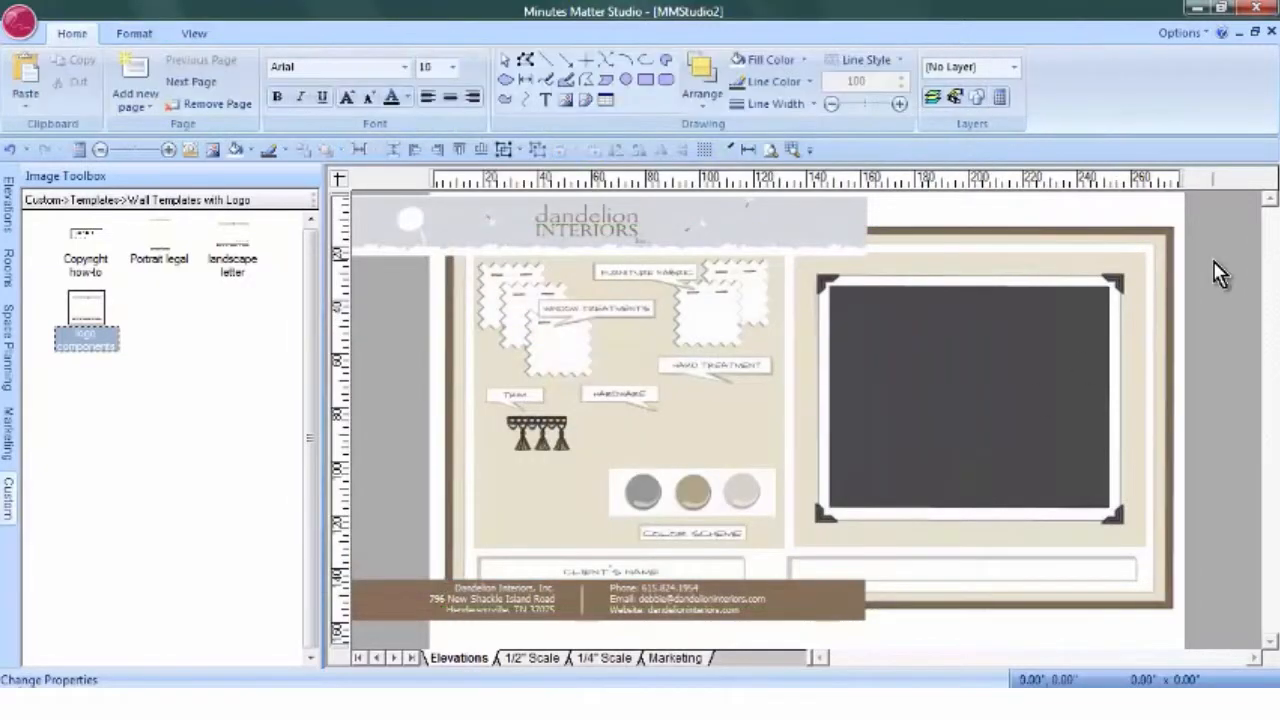
Ungroup the logo components template into its separate header, footer bar and text elements and clear the selection
click(829, 598)
right_click(829, 598)
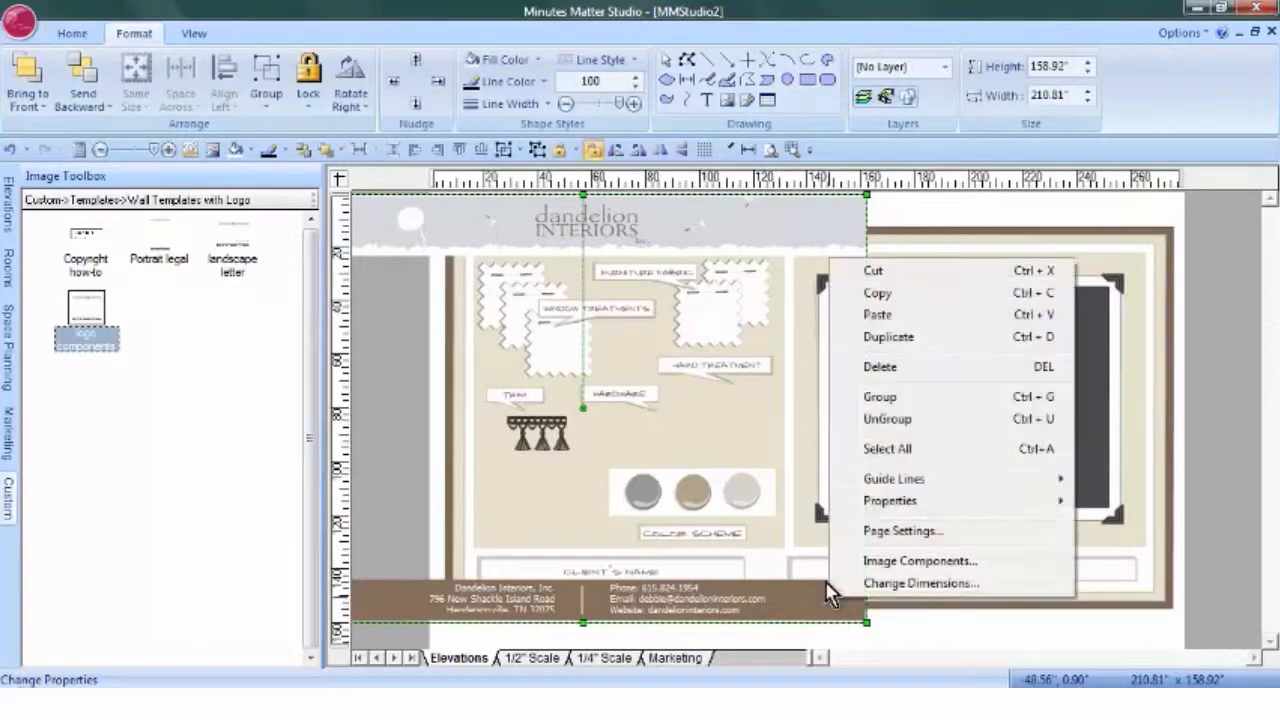
click(900, 419)
click(1228, 385)
Move the brown footer bar over the client's name strip and stretch it to about 251.77" wide so it spans both panels
click(811, 608)
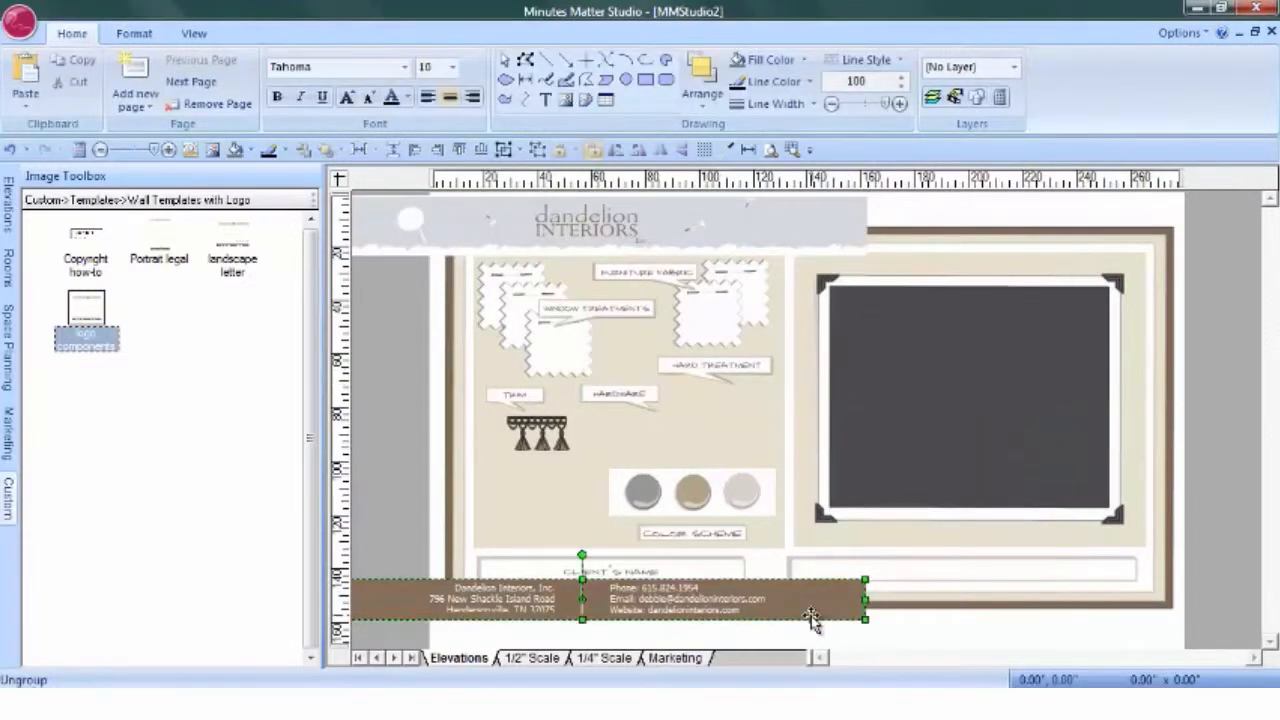
drag(837, 610, 1098, 587)
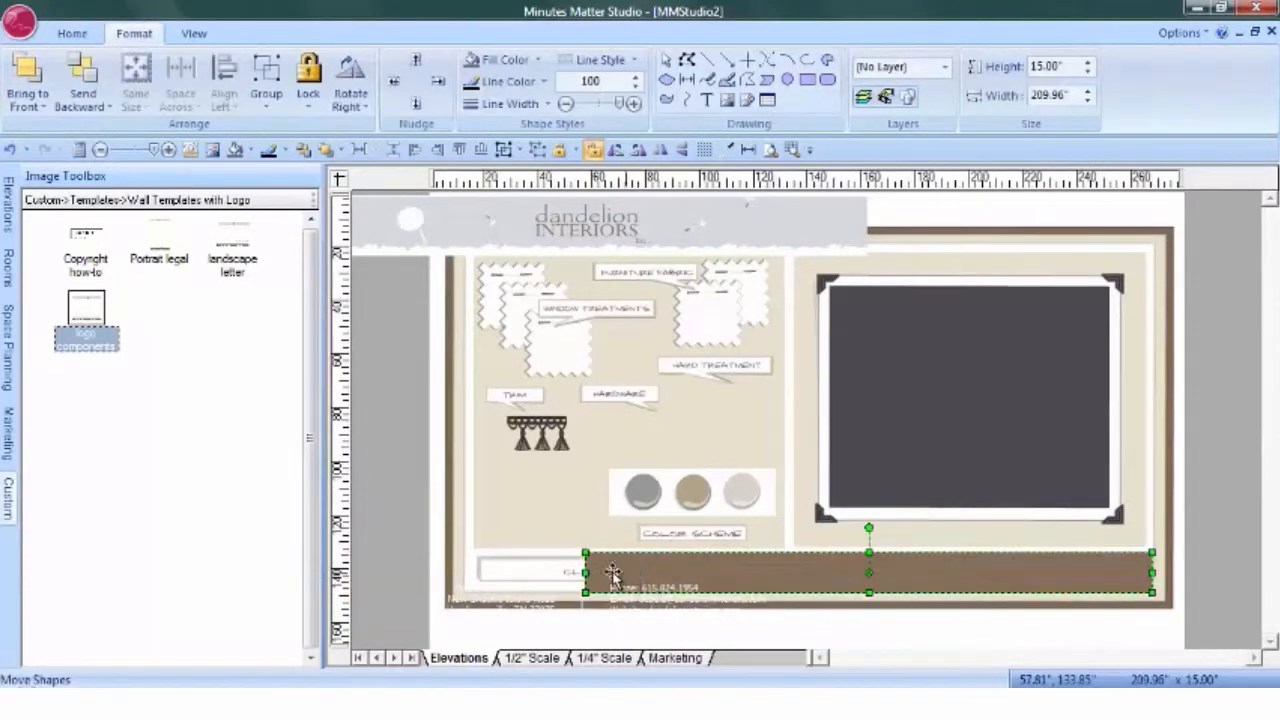
drag(586, 572, 472, 571)
Align the company contact text to the center of the brown footer bar and move it up so it sits inside the bar
click(640, 597)
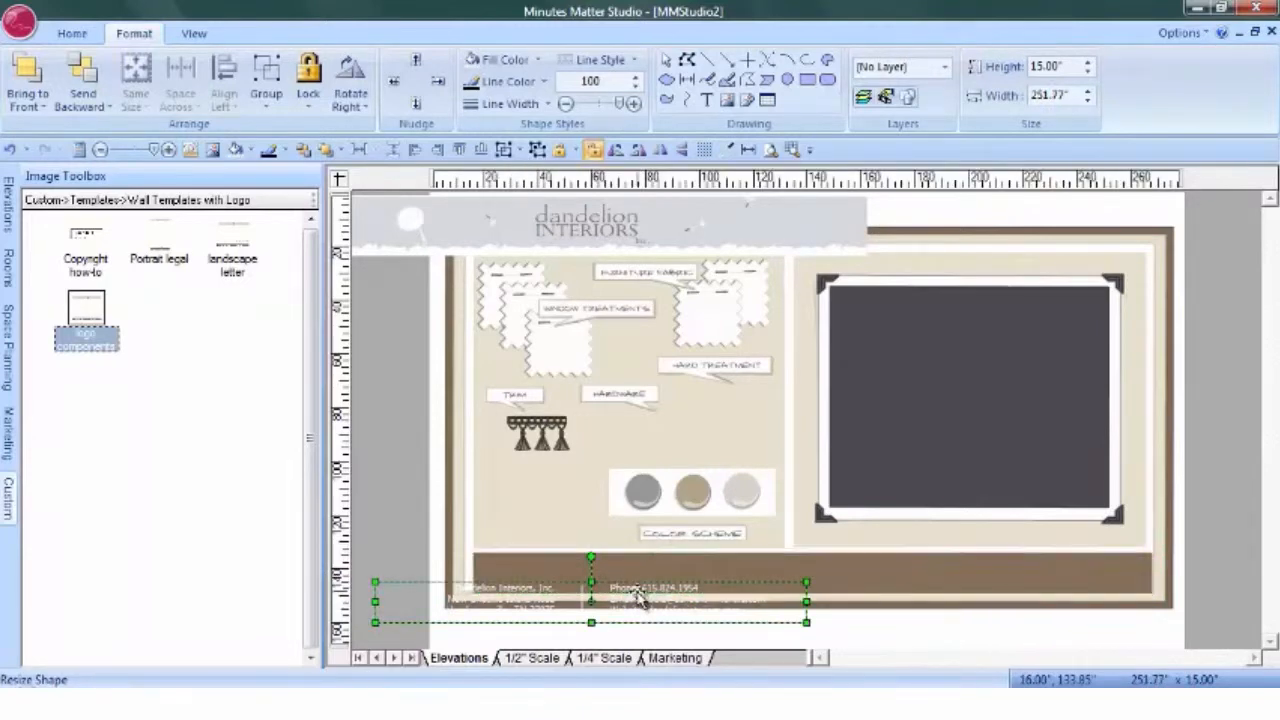
drag(638, 597, 640, 597)
shift+click(877, 578)
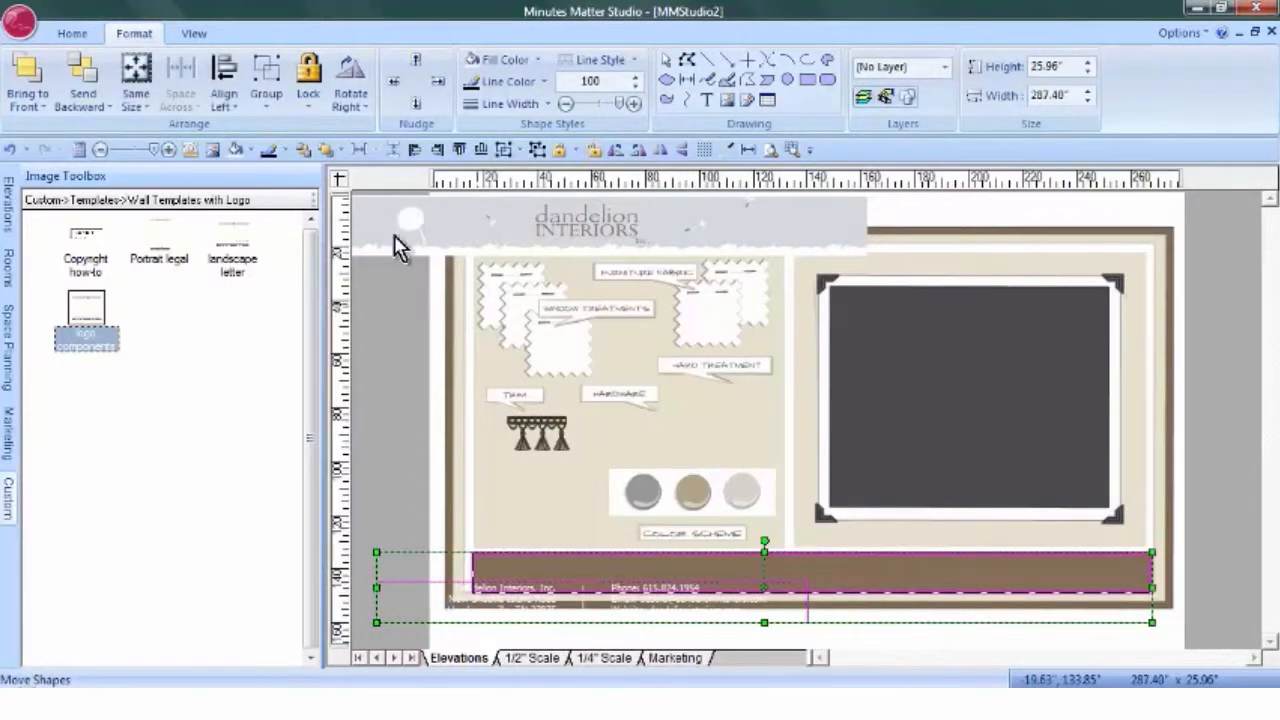
click(224, 104)
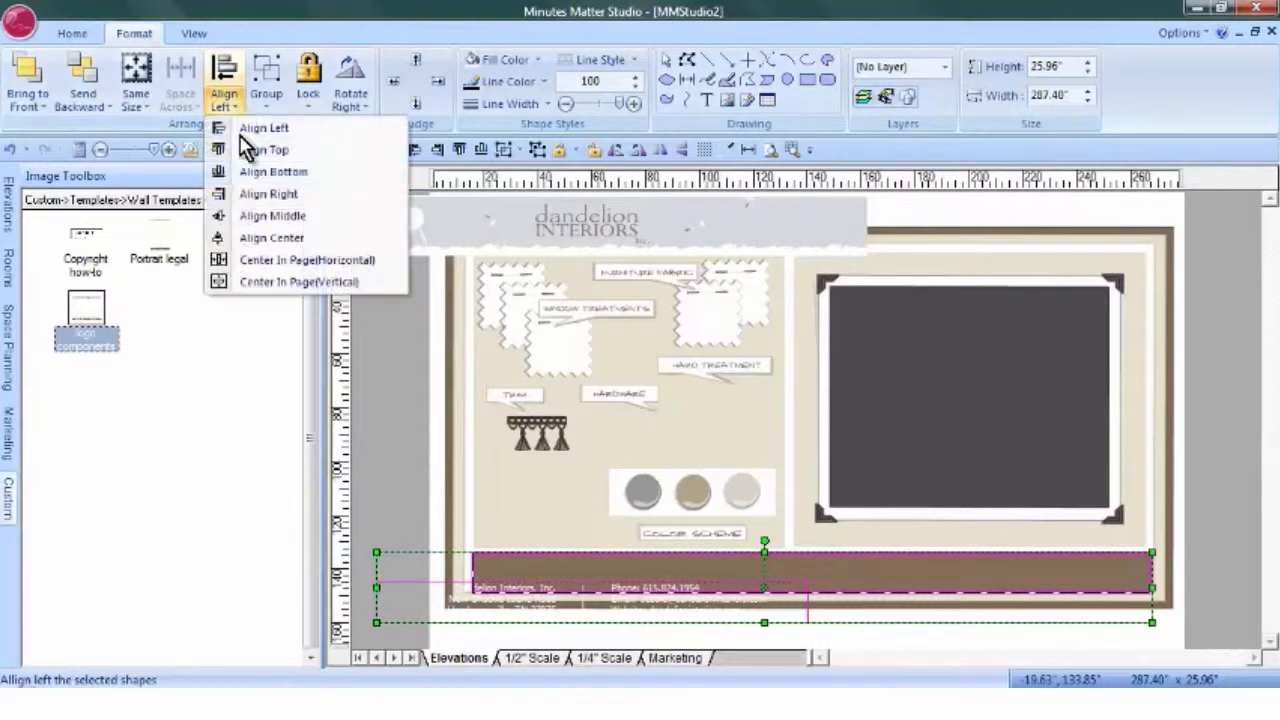
click(283, 239)
click(403, 380)
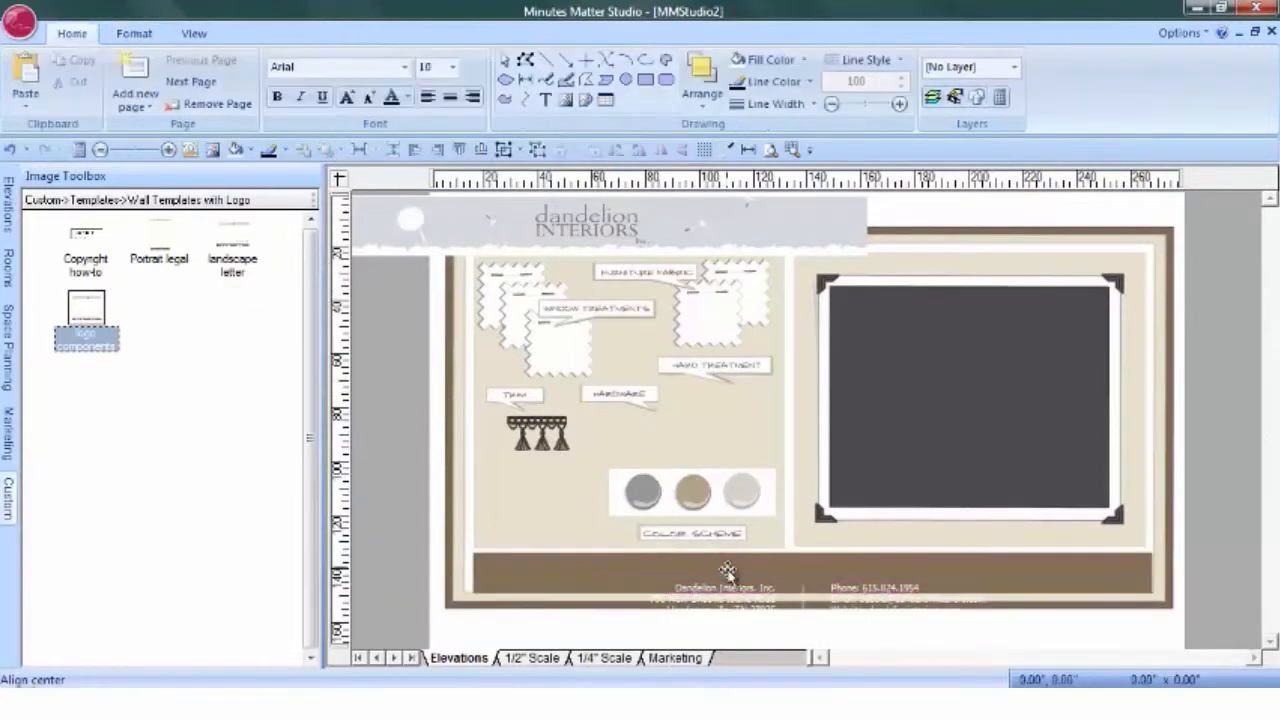
drag(733, 590, 740, 568)
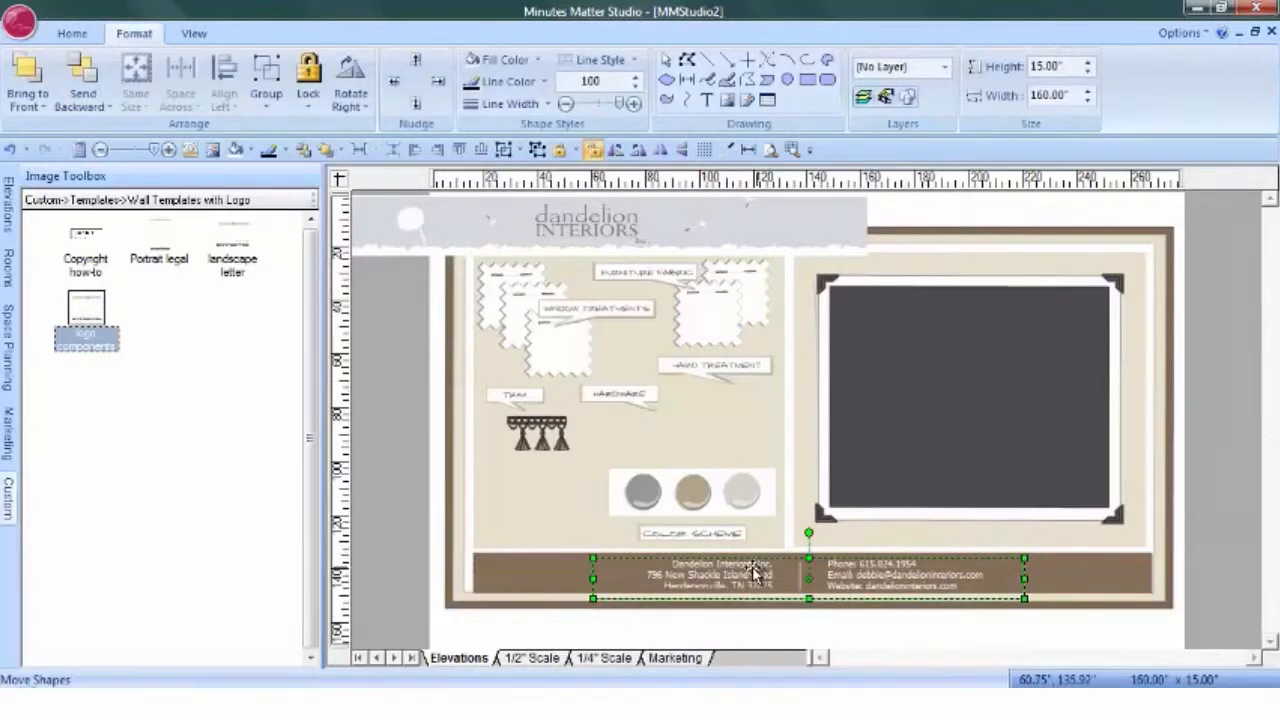
click(1211, 477)
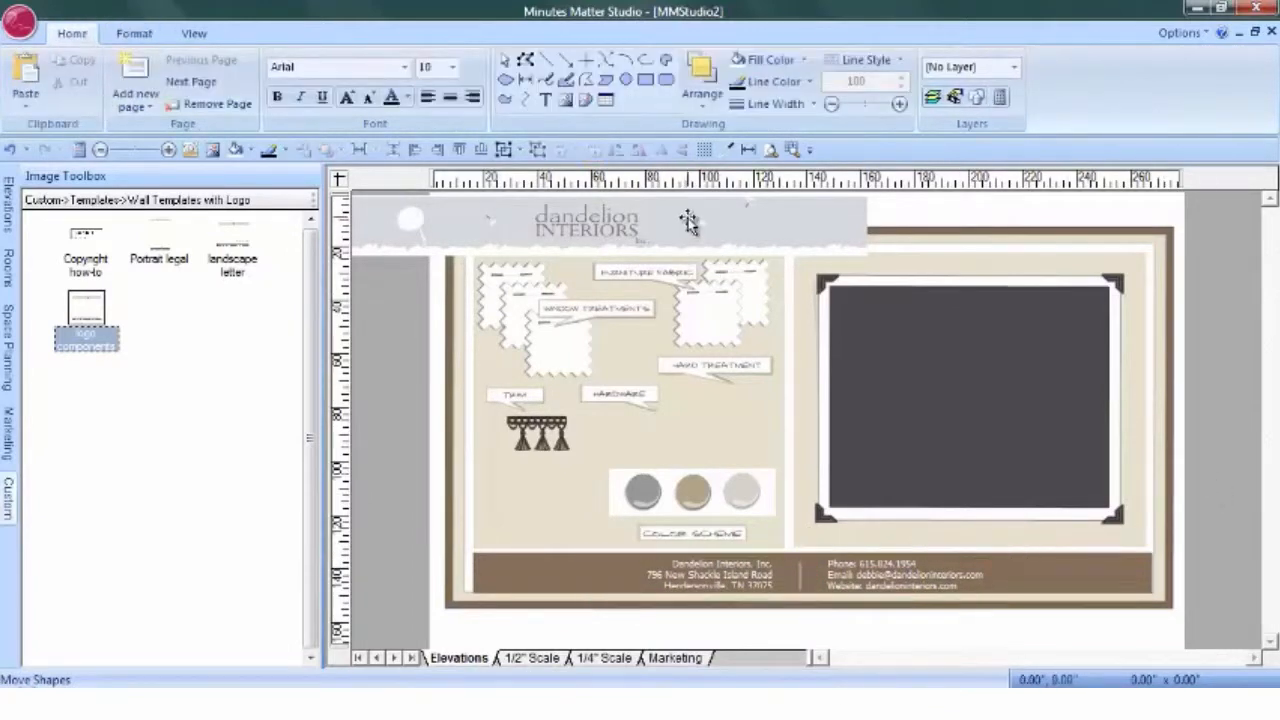
Move the photo frame down slightly, shrink the logo header to about 108.73" by 11.77" and place it just above the frame
drag(955, 320, 957, 338)
click(670, 230)
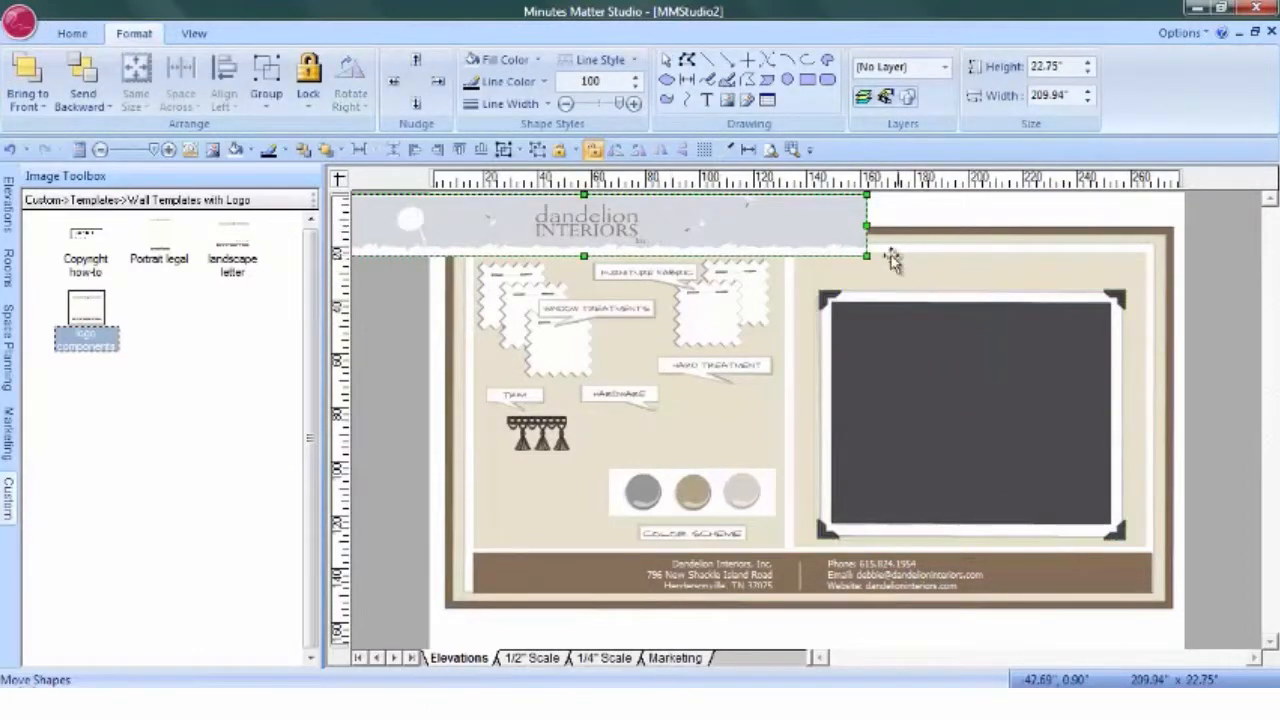
drag(865, 255, 594, 225)
drag(390, 209, 912, 268)
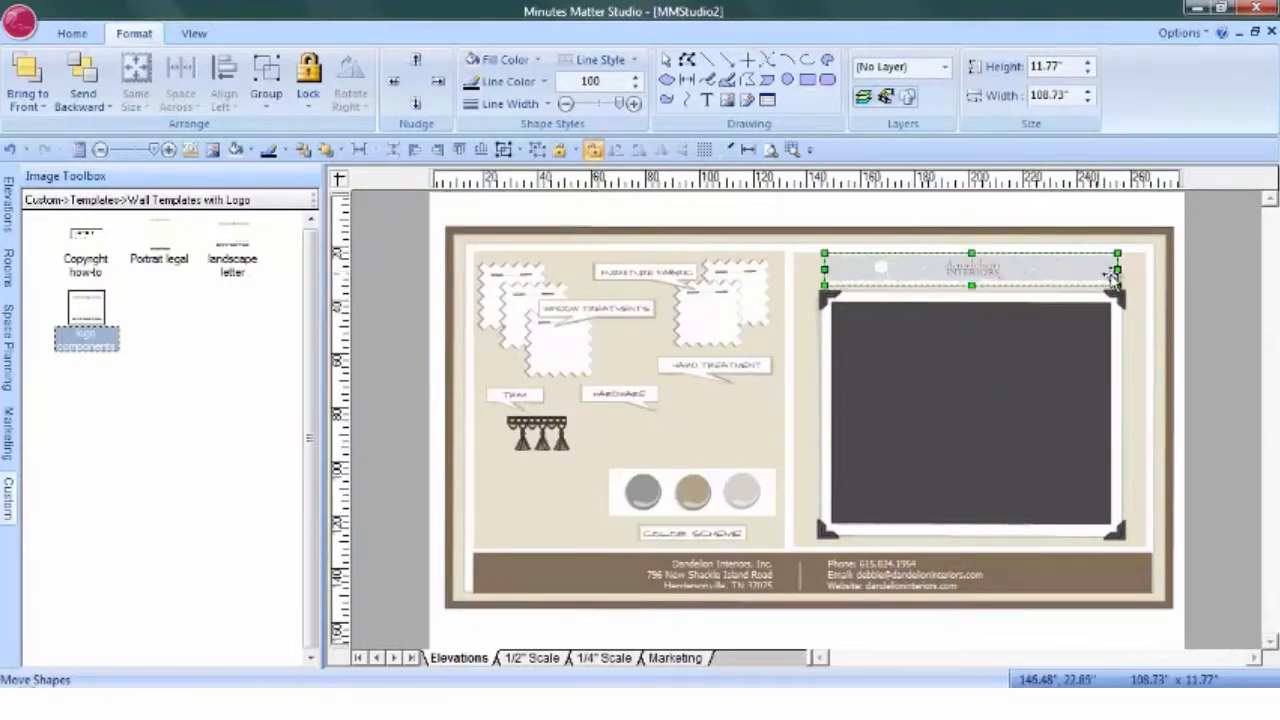
click(1227, 264)
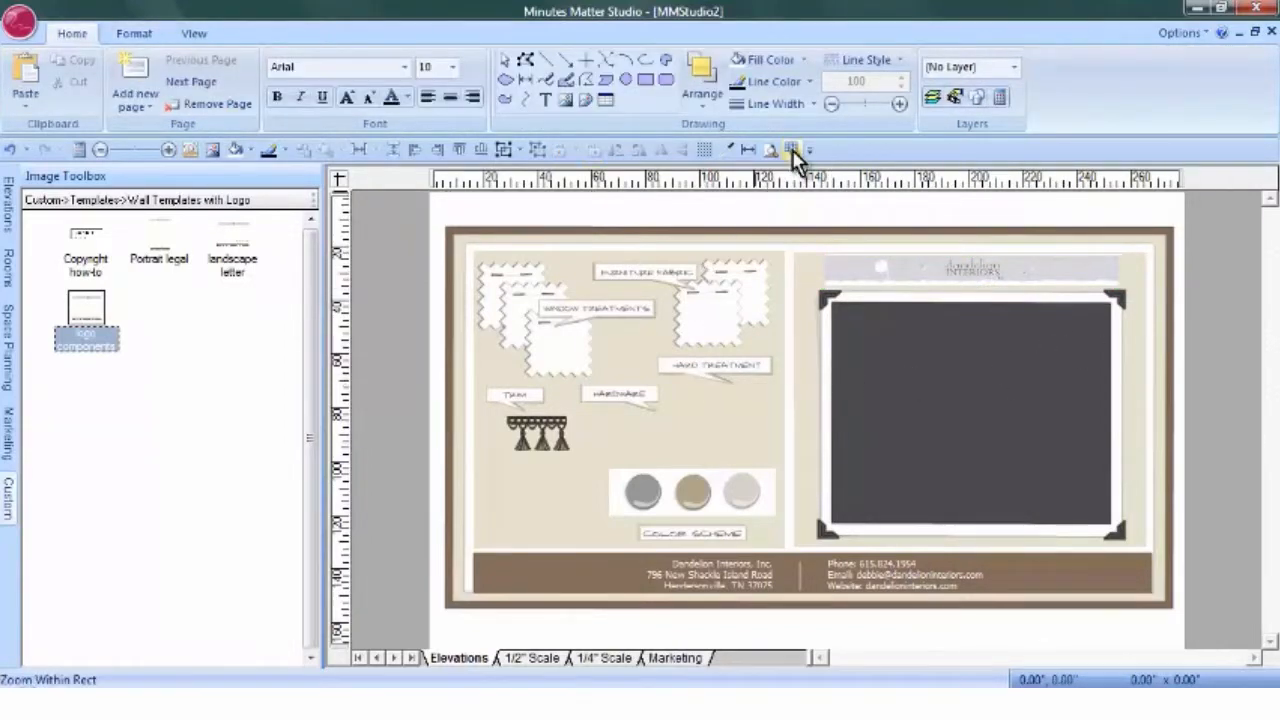
Ungroup the Window Treatments callout and delete its lettering, leaving the empty callout shape
drag(529, 293, 671, 333)
click(662, 388)
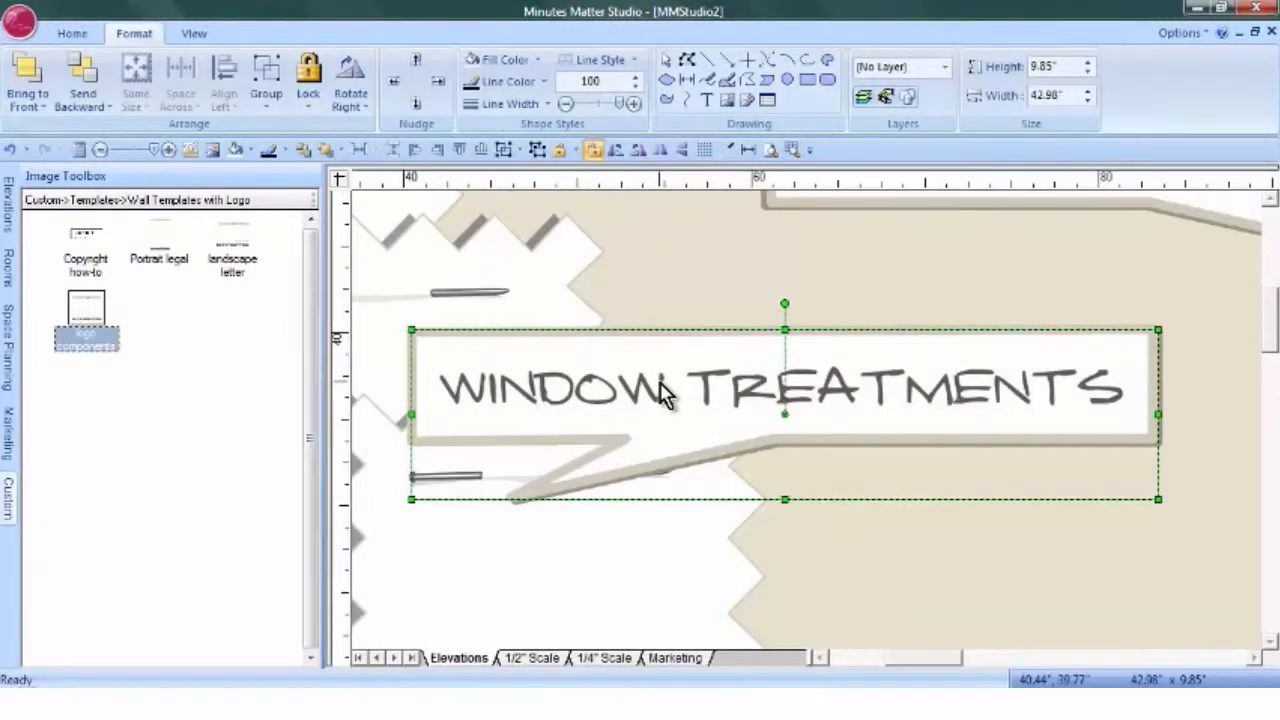
right_click(662, 388)
click(733, 204)
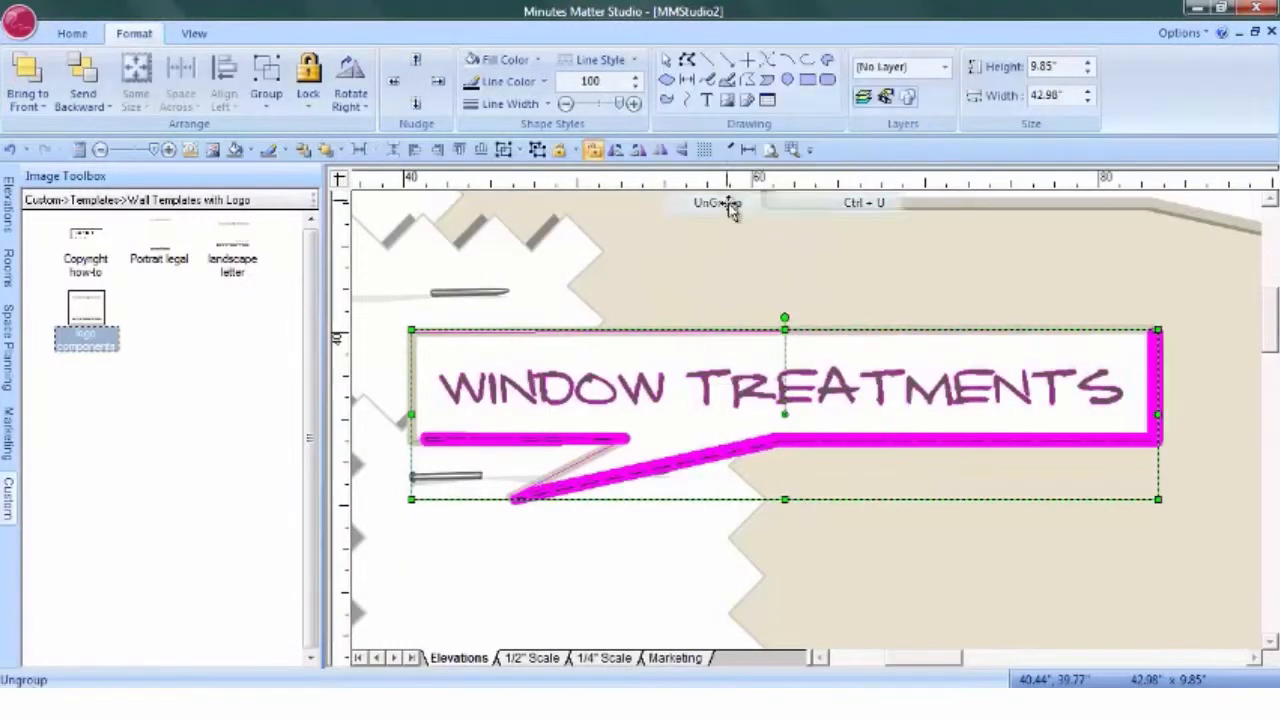
click(943, 522)
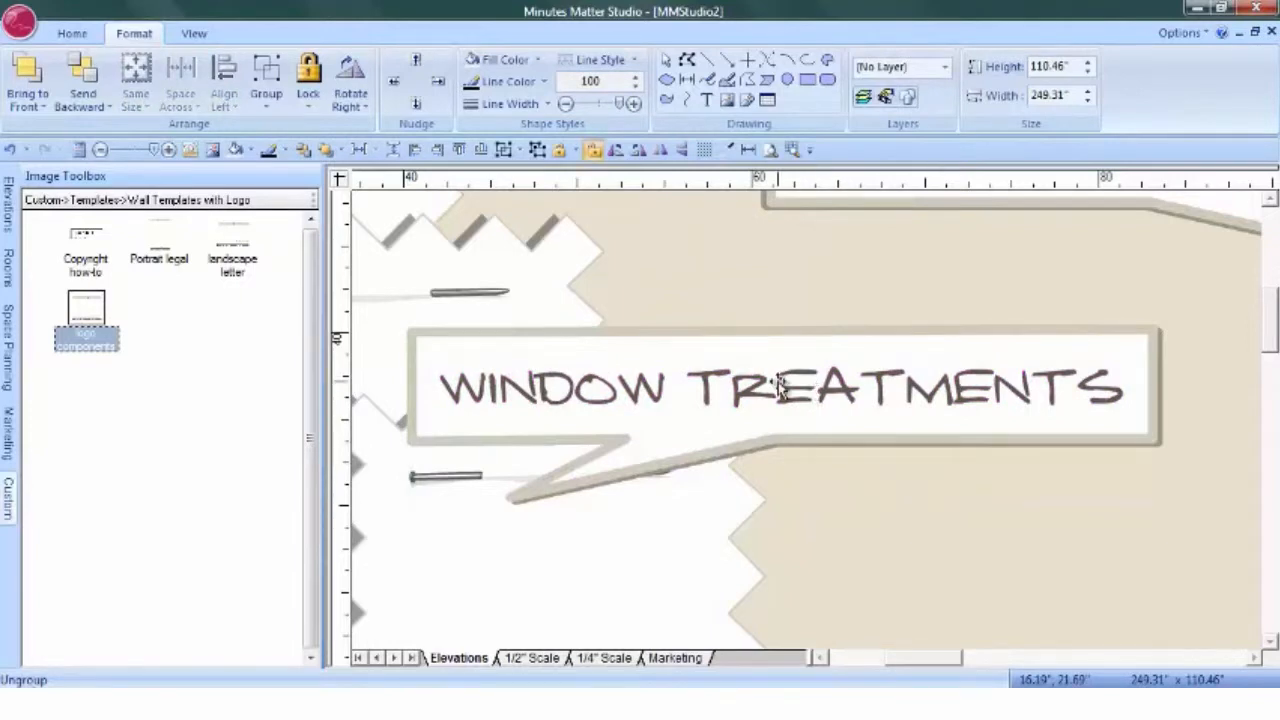
click(778, 385)
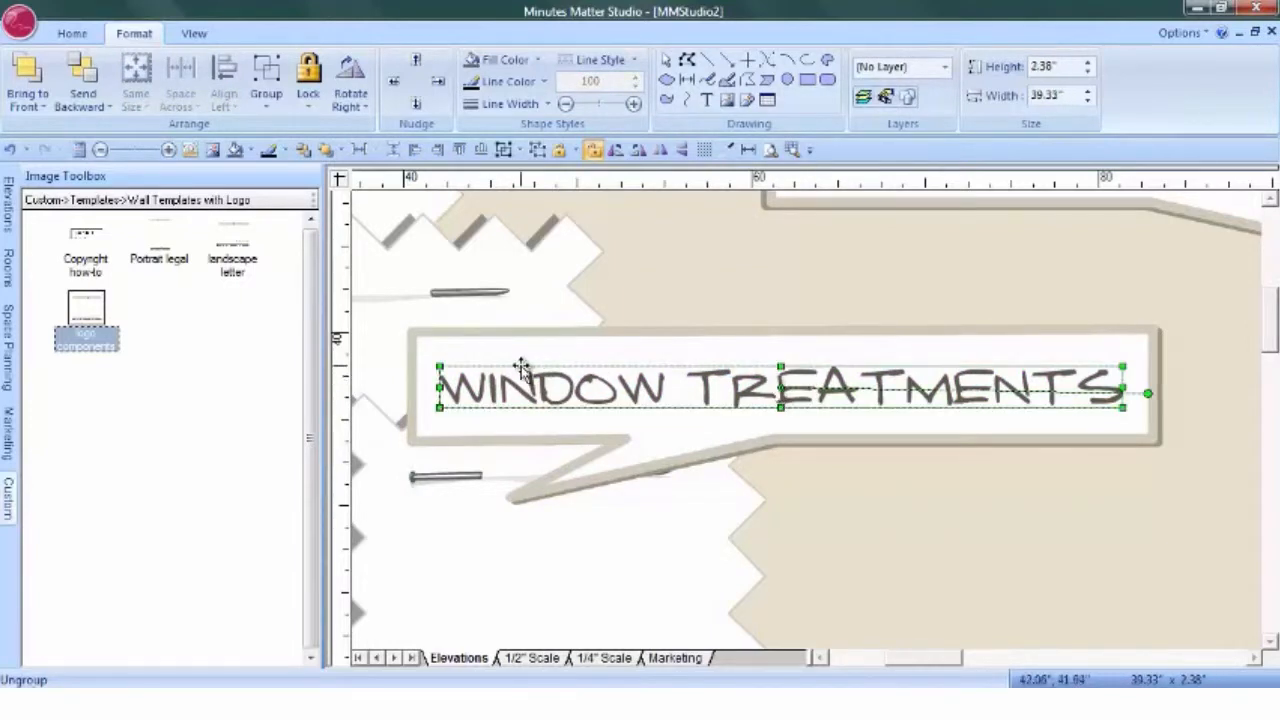
right_click(838, 382)
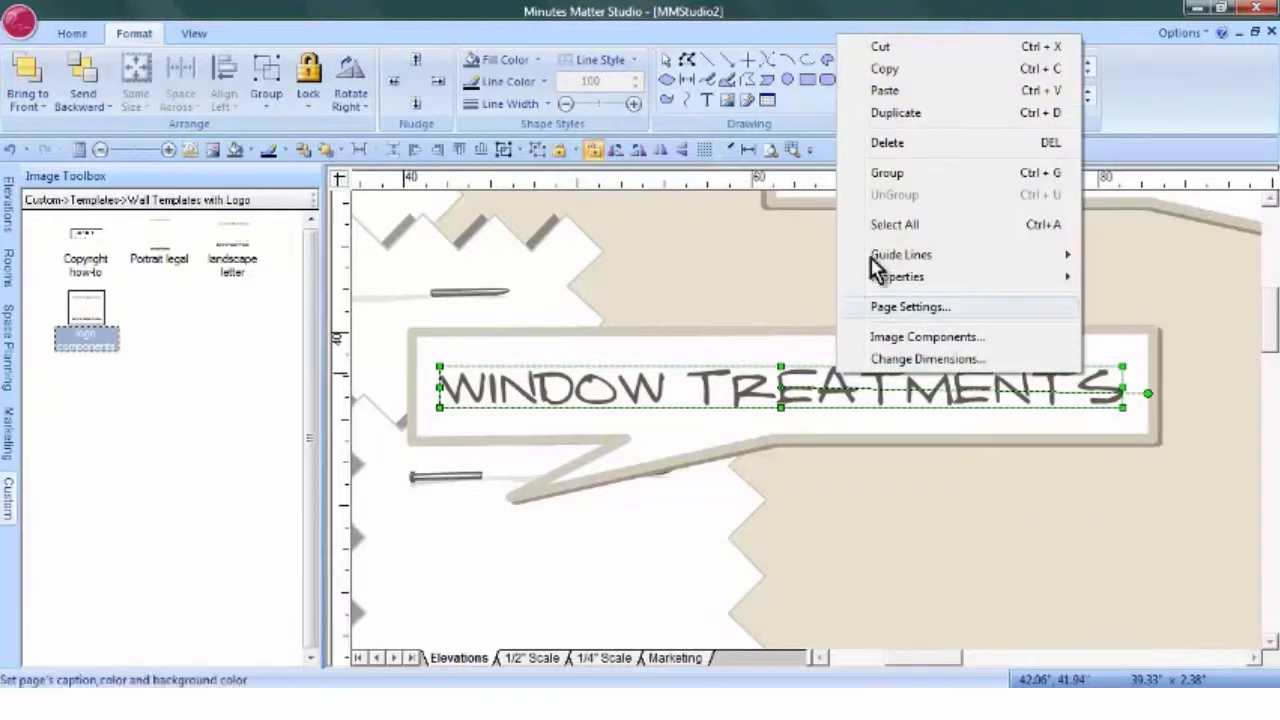
click(900, 143)
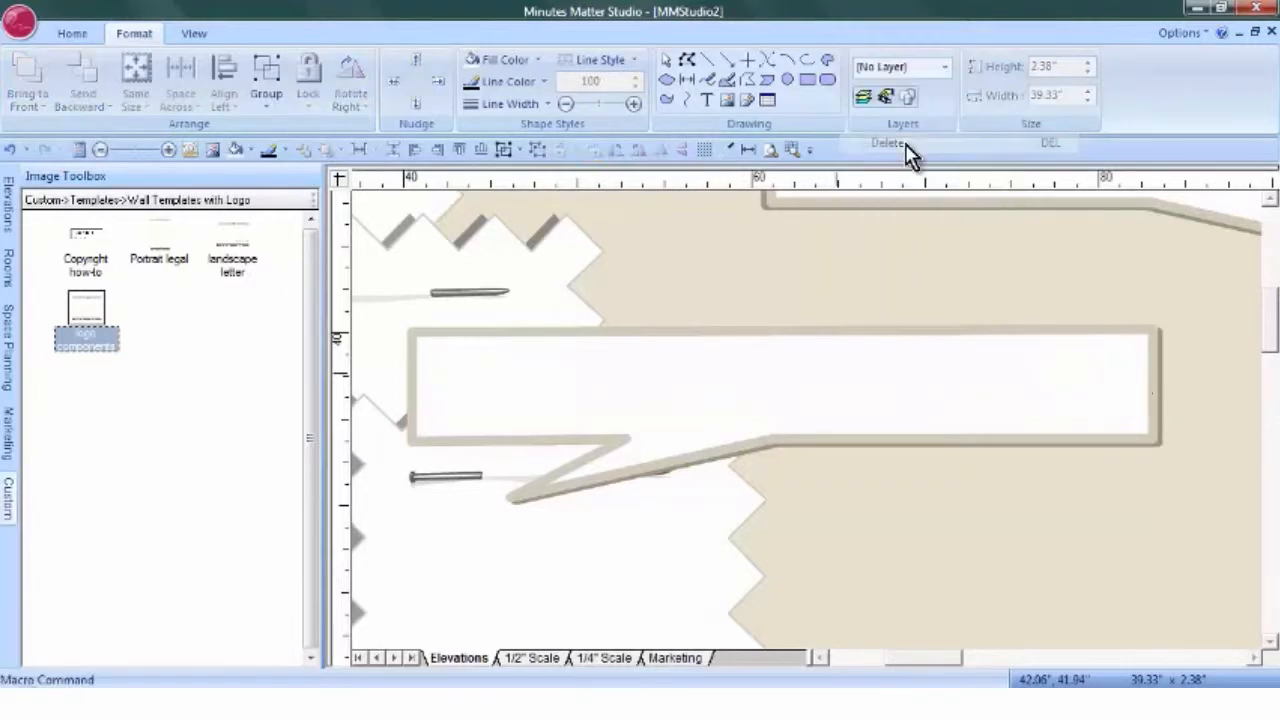
Add a text box about 40.50" by 4.38" inside the empty callout, reading "WINDOW TREATMENTS"
click(707, 100)
drag(437, 348, 1138, 421)
double_click(1065, 400)
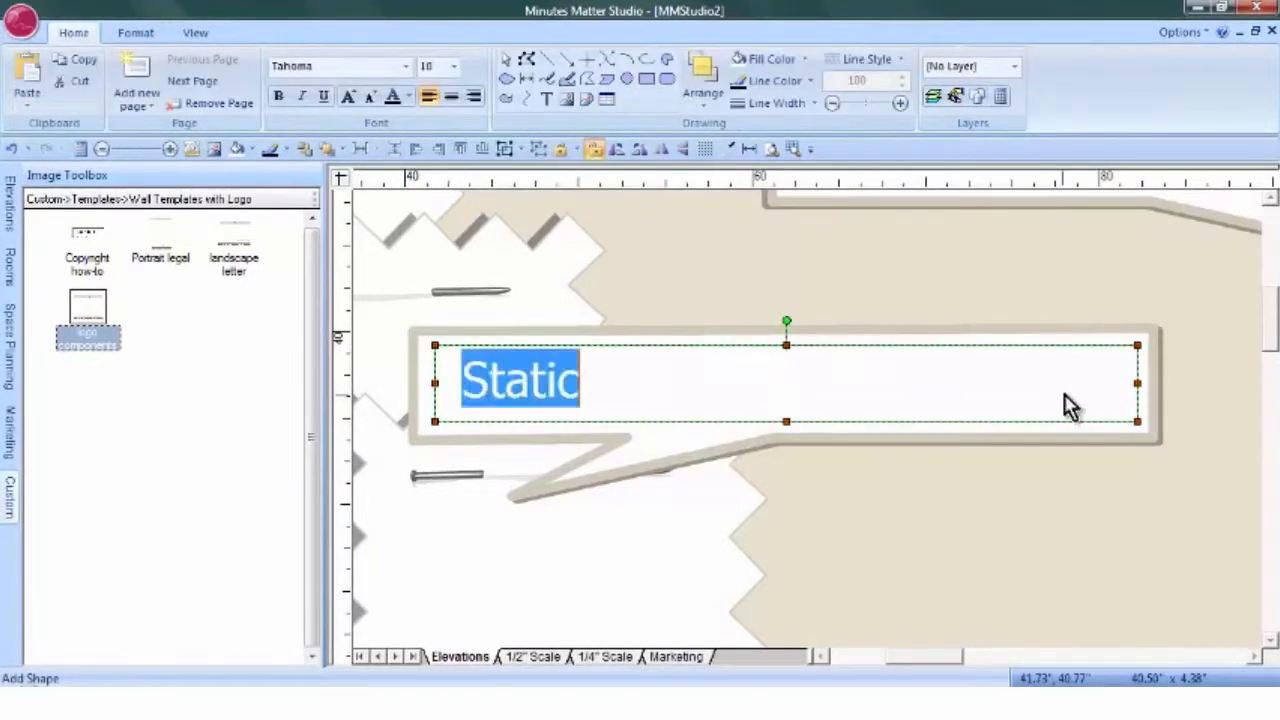
text(wINDOW)
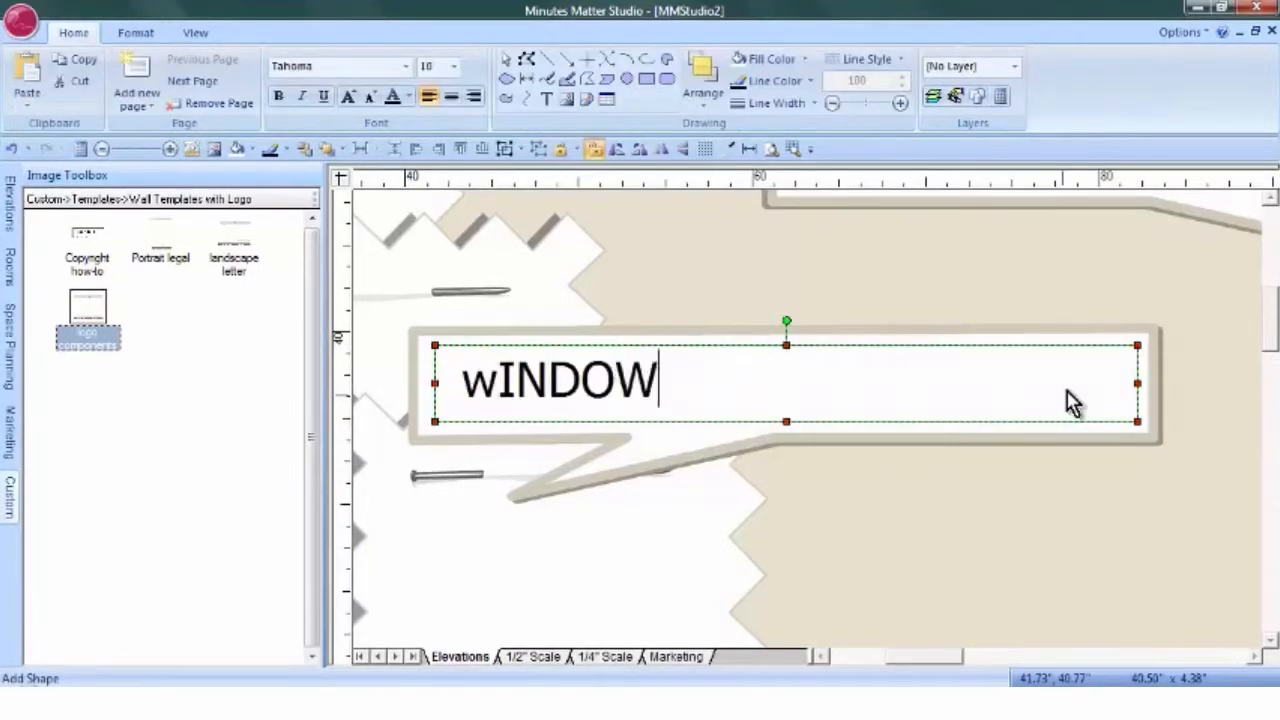
text( TREATMENTS)
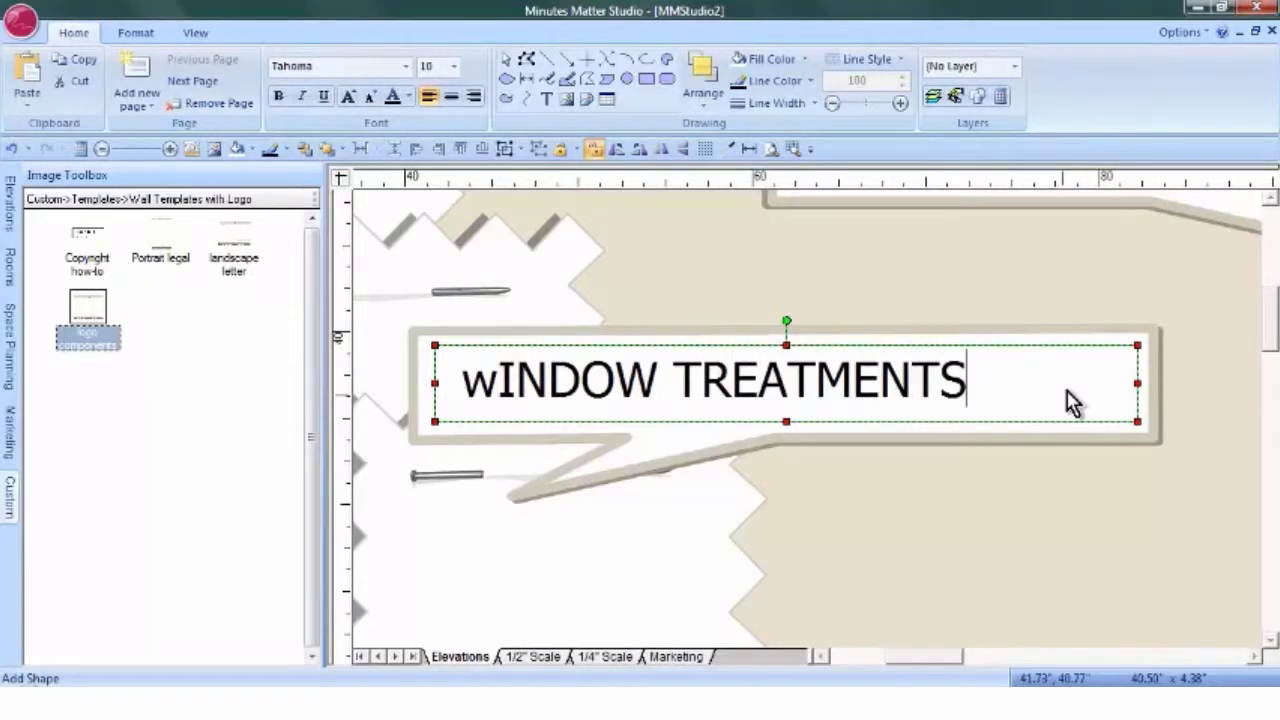
click(495, 383)
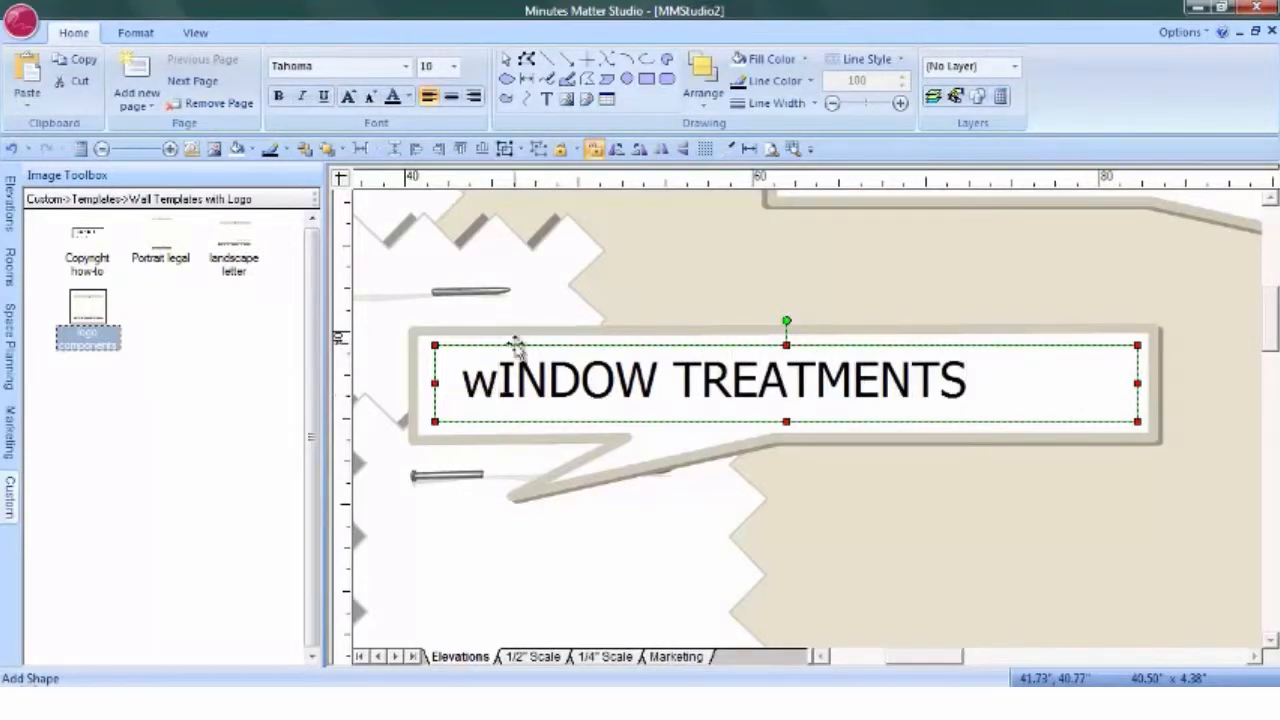
key(BackSpace)
text(W)
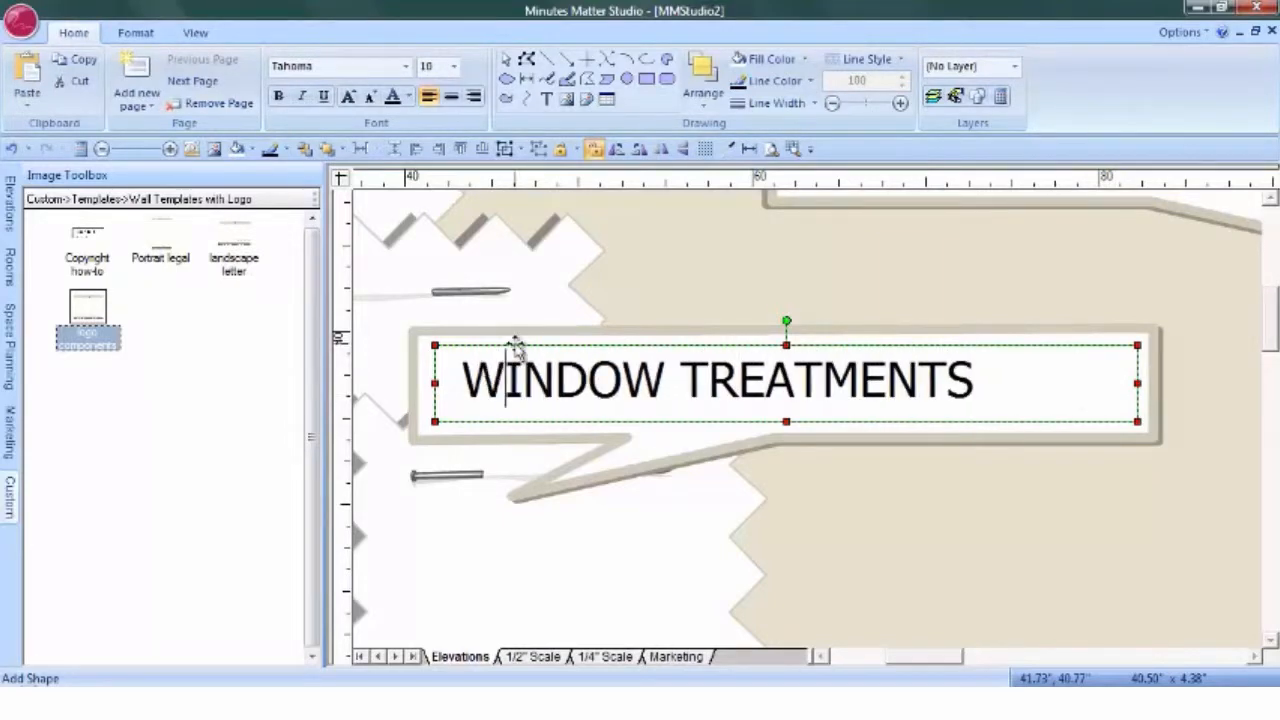
Set the callout text's font to Damned Architect at size 18
click(404, 68)
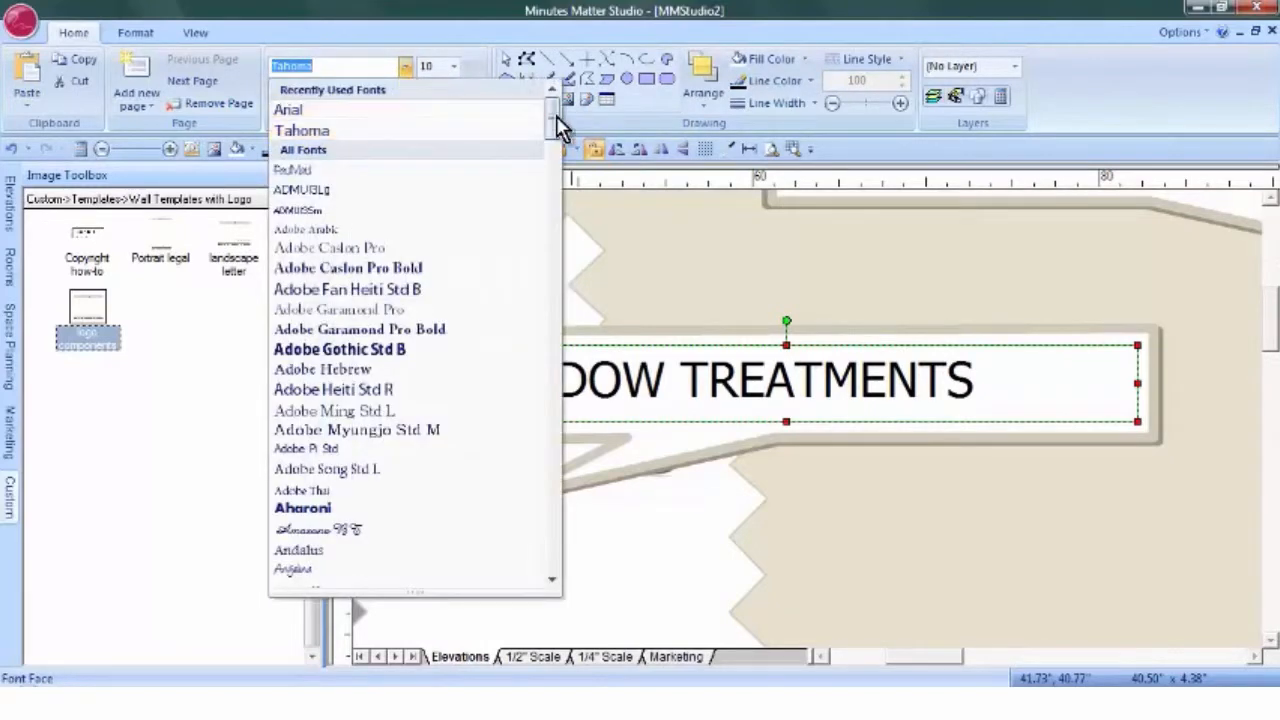
scroll(551, 171, down, 5)
mouse_move(548, 237)
mouse_down()
mouse_move(546, 280)
mouse_move(544, 244)
mouse_up()
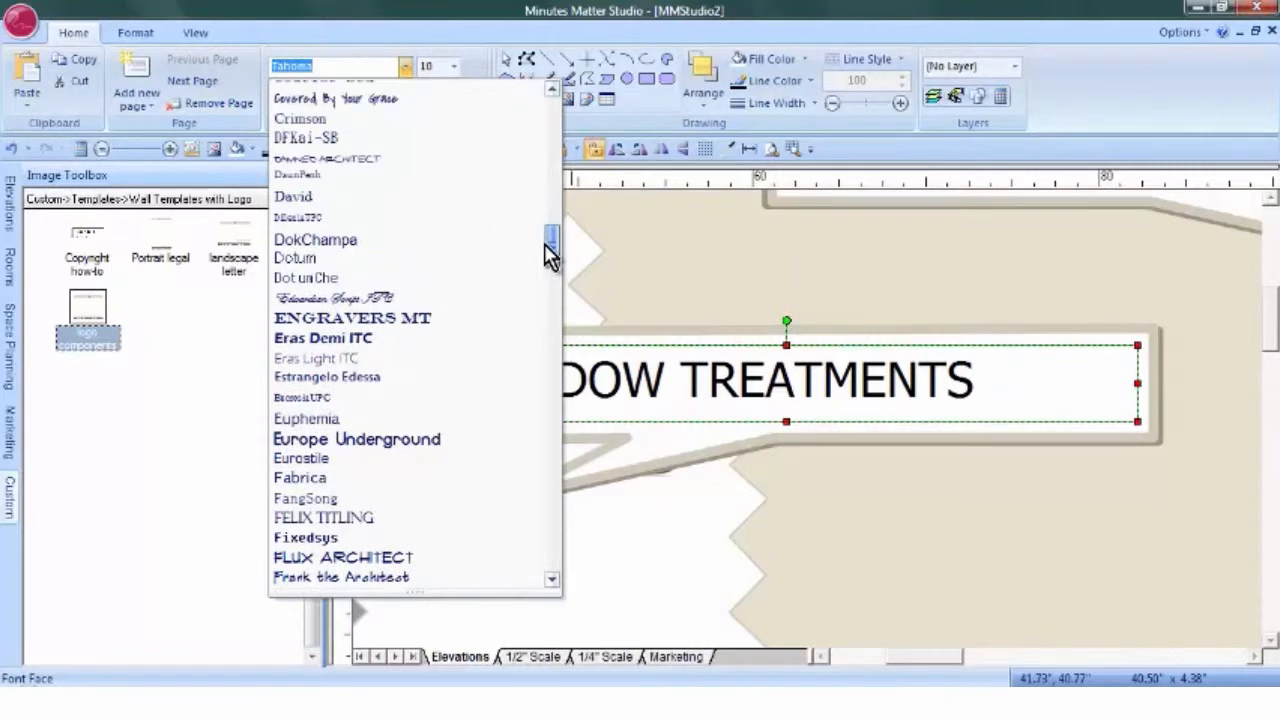
click(368, 165)
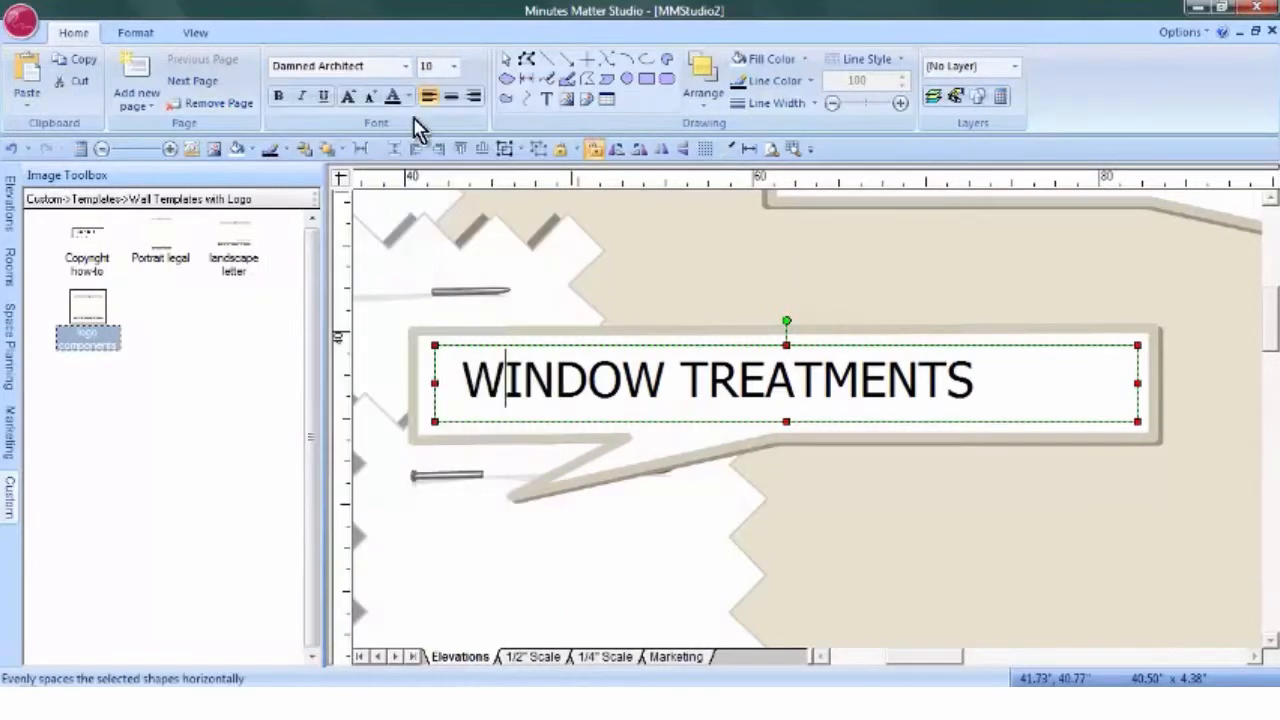
click(453, 66)
click(430, 226)
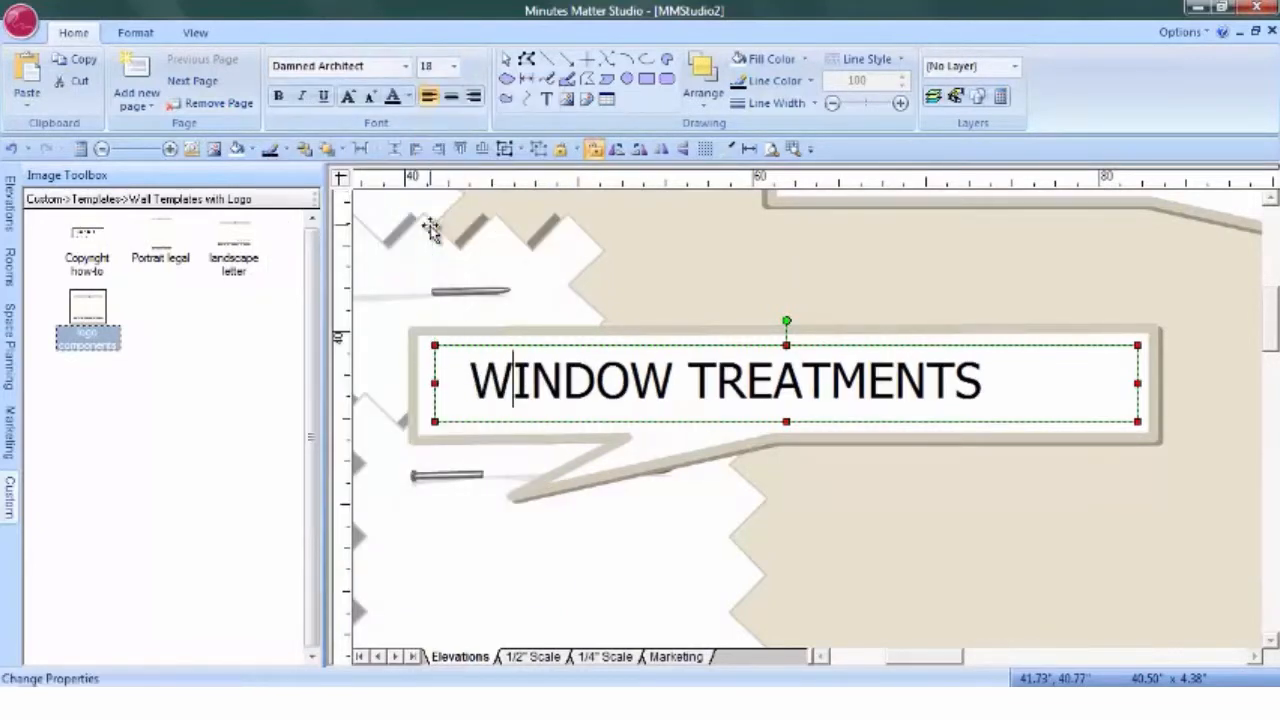
Set the callout text's color to a custom dark brown, RGB 77, 65, 60
click(407, 97)
click(457, 252)
click(870, 268)
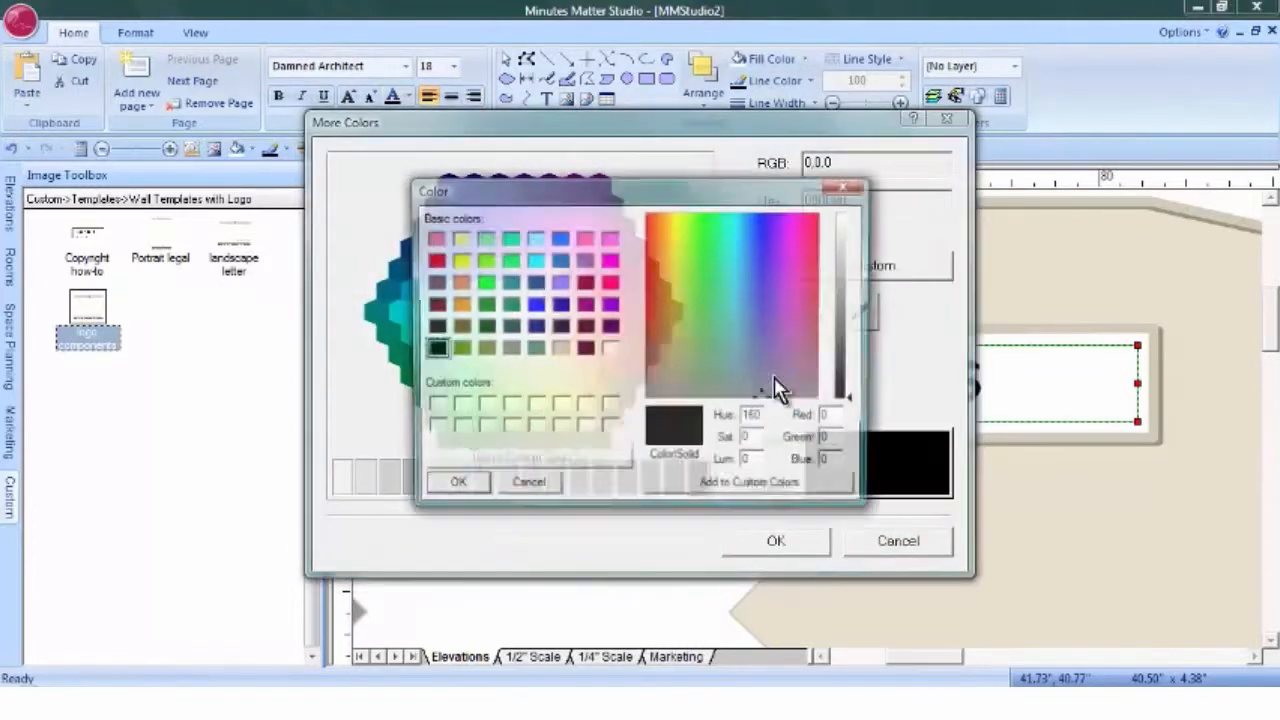
click(657, 376)
click(845, 350)
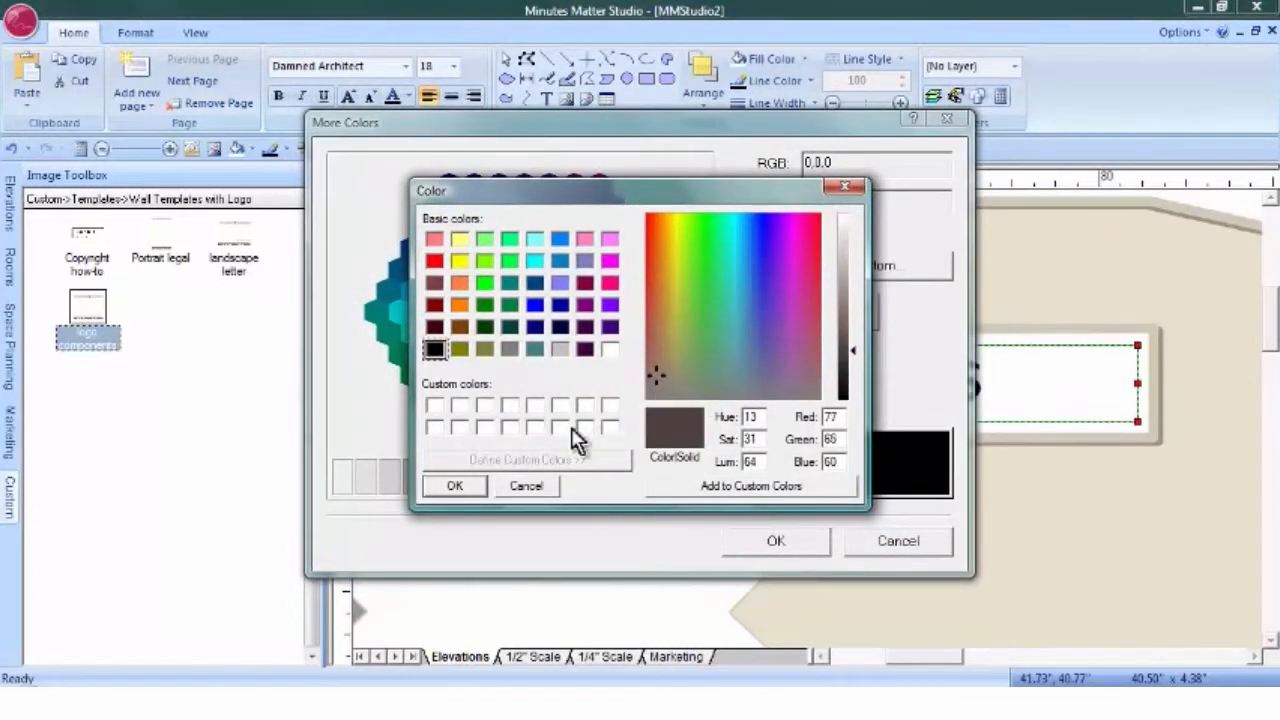
click(456, 485)
click(781, 543)
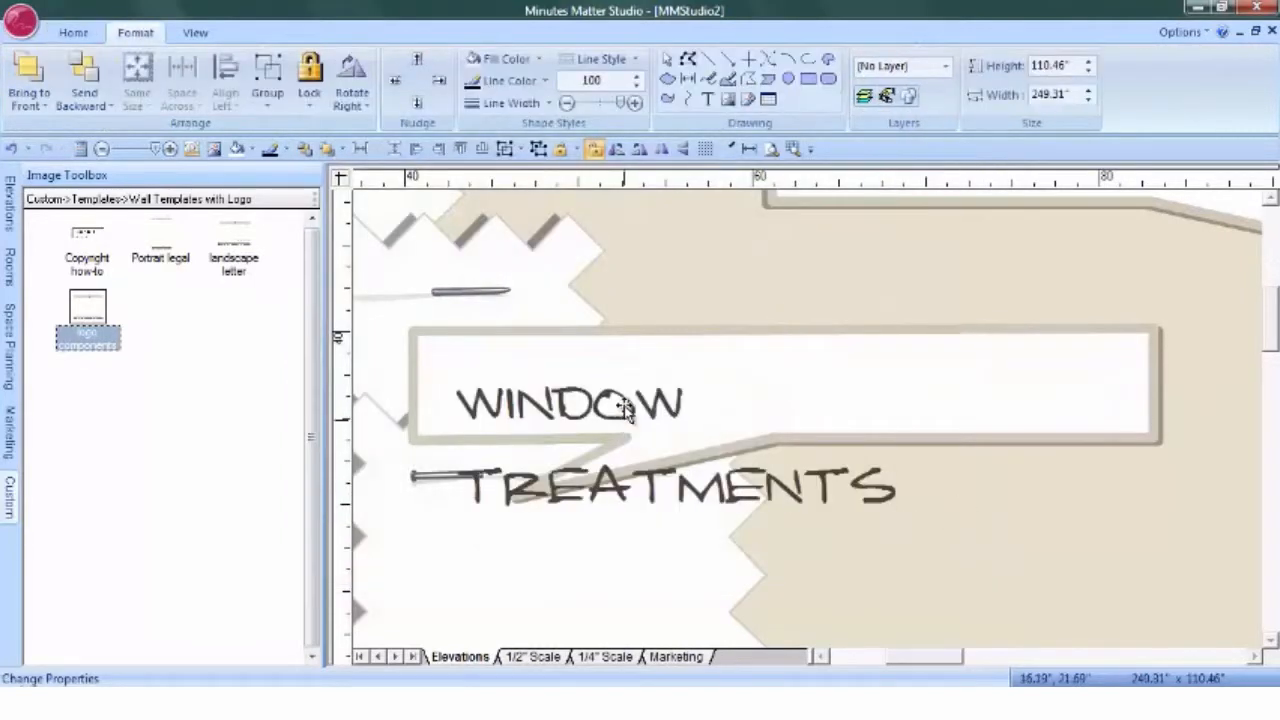
Widen the WINDOW TREATMENTS text box to about 44.58" and set its font size to 16 so the text fits one line
click(628, 415)
drag(1139, 435, 1208, 435)
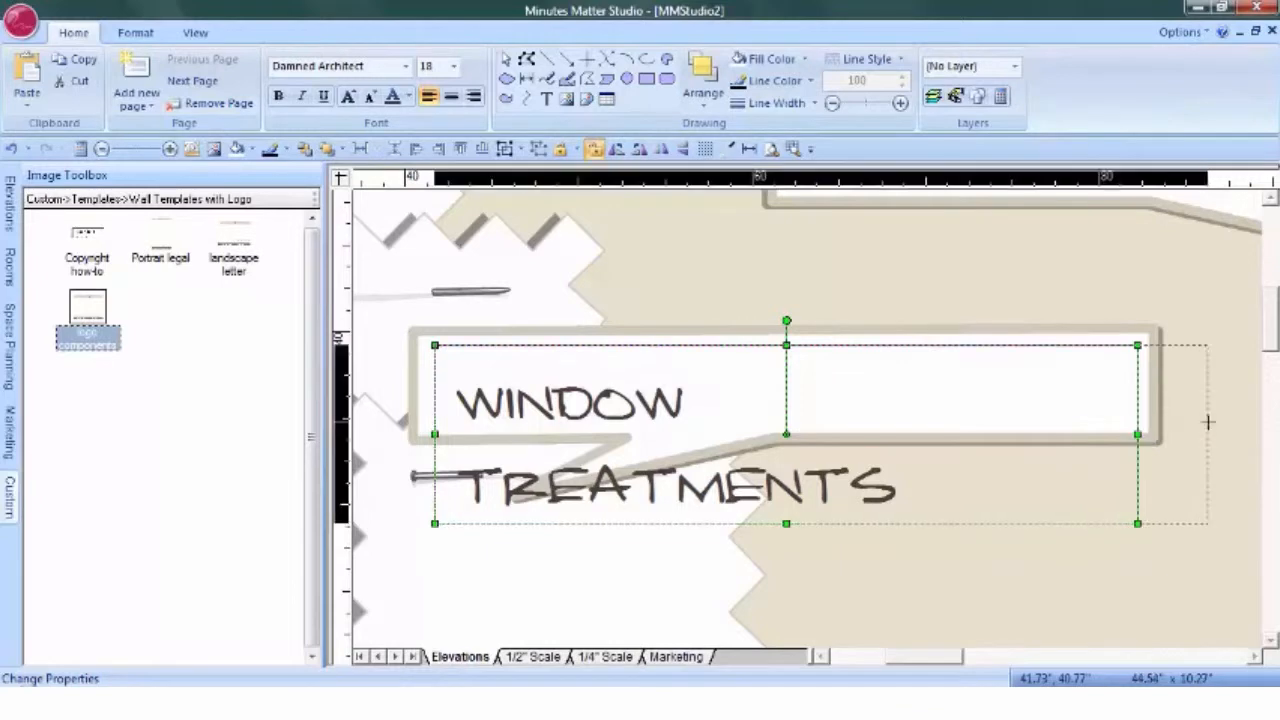
click(455, 66)
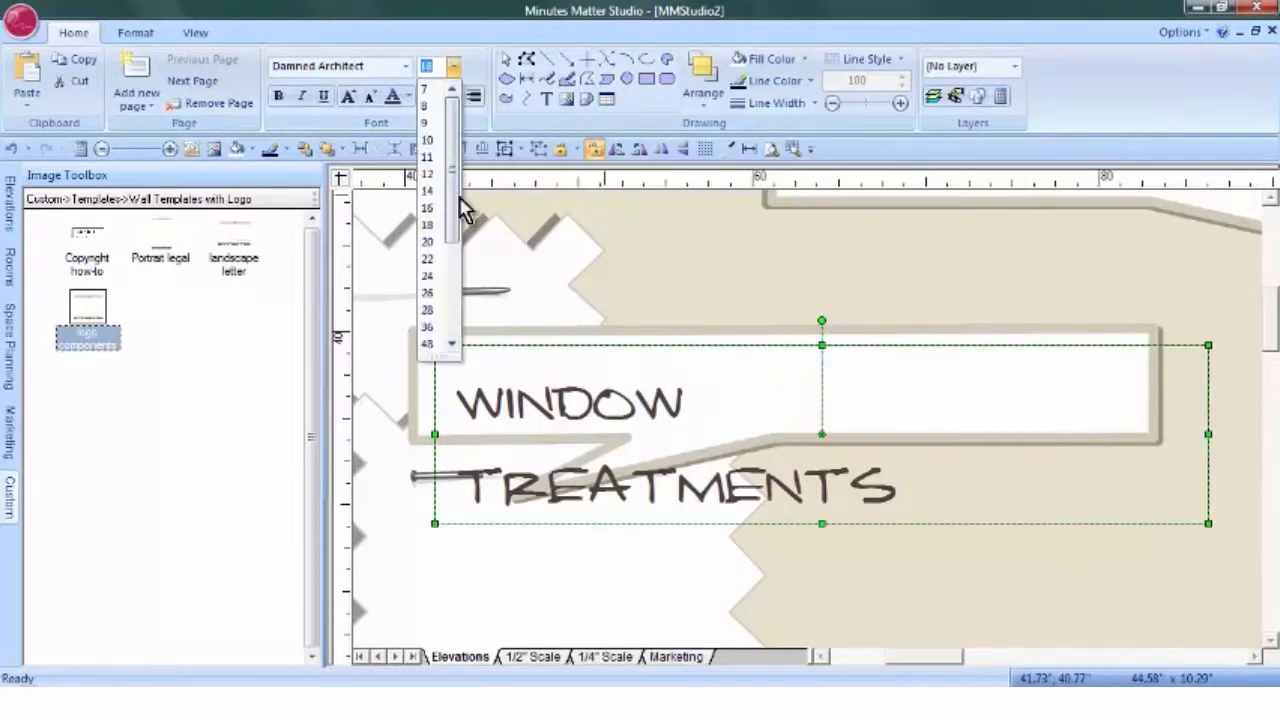
click(442, 213)
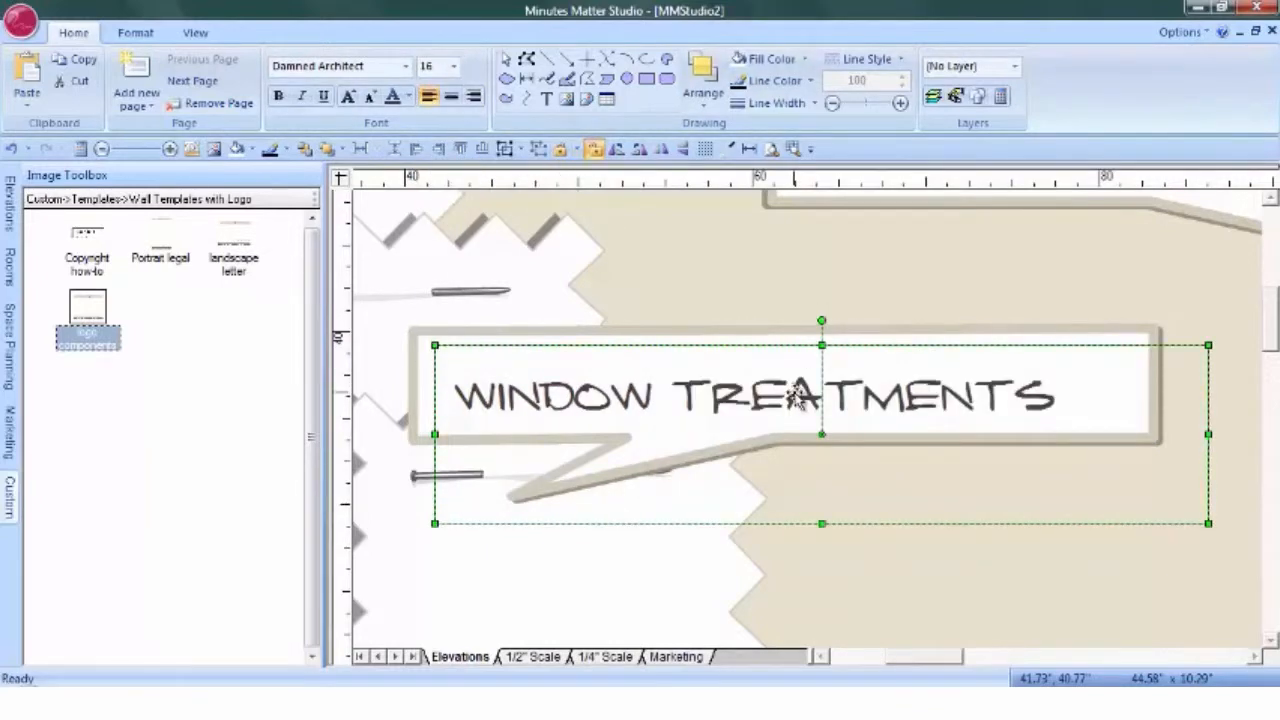
Center-align the WINDOW TREATMENTS text and move its text box so the lettering sits centered inside the callout shape
drag(800, 397, 799, 381)
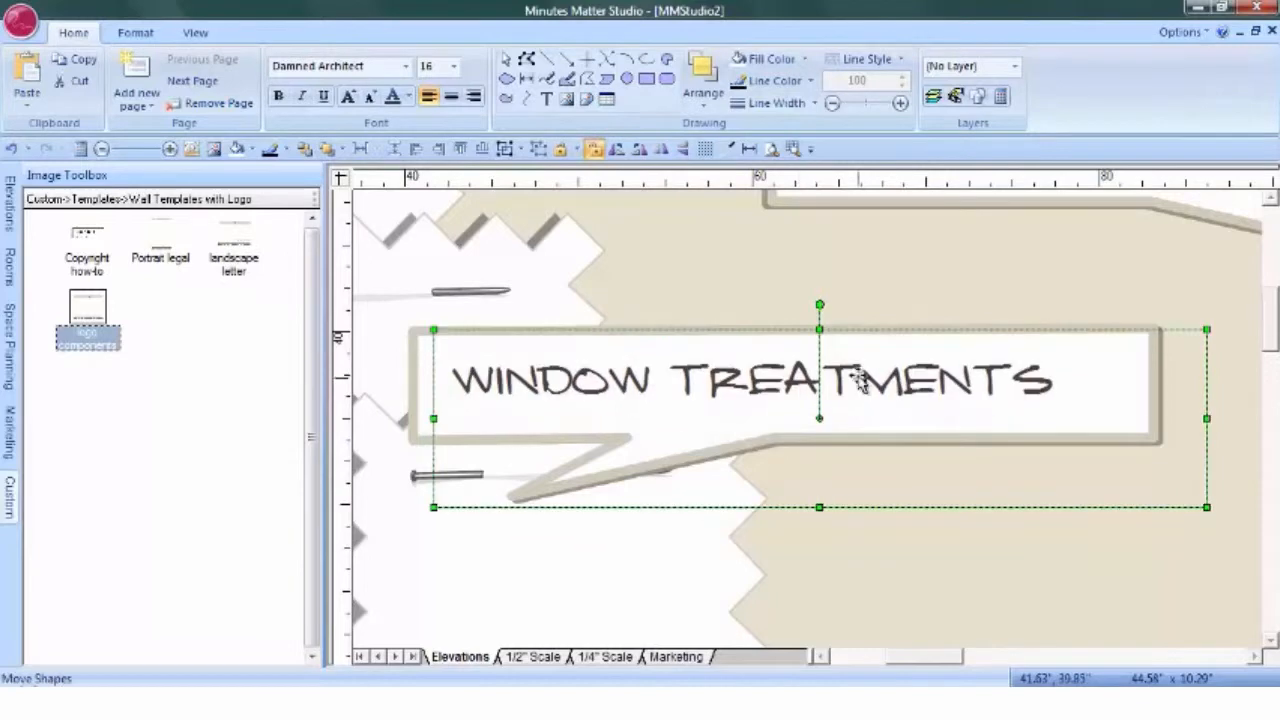
click(451, 96)
drag(897, 372, 859, 392)
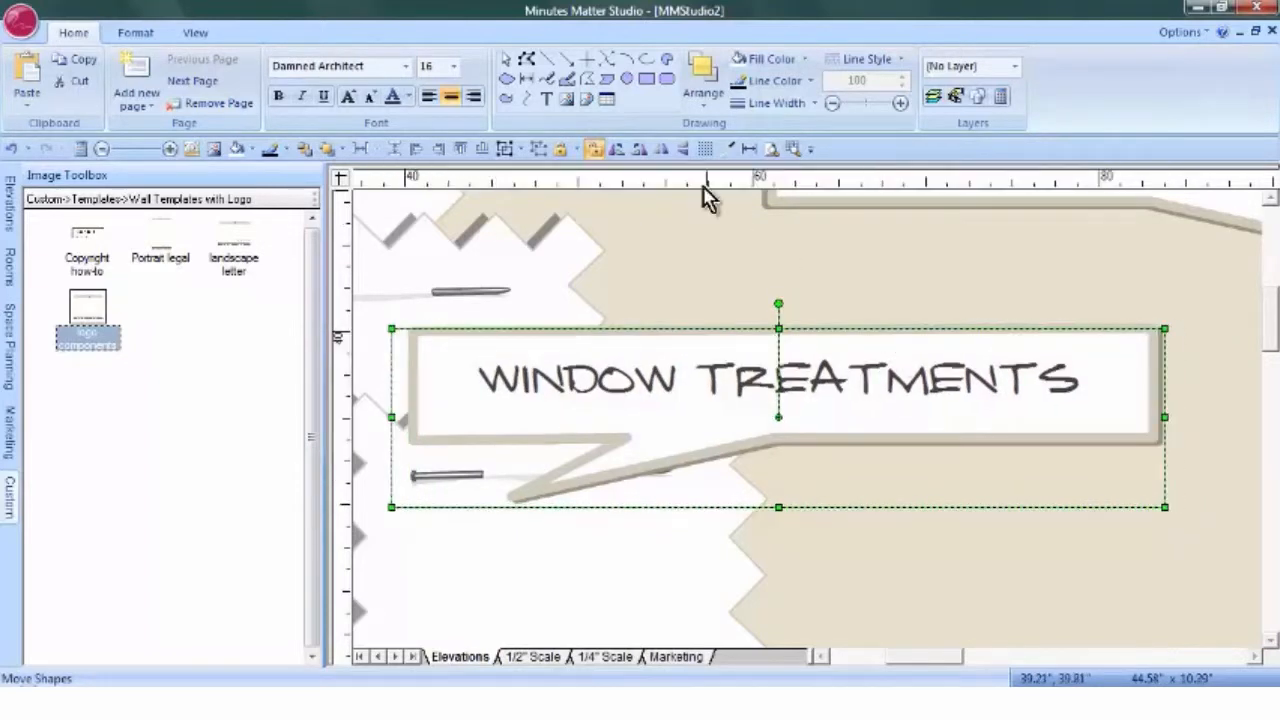
Place a Straight Pin from the Marketing storyboard components over the two furniture fabric swatches, about 13.92" by 18.25"
click(771, 150)
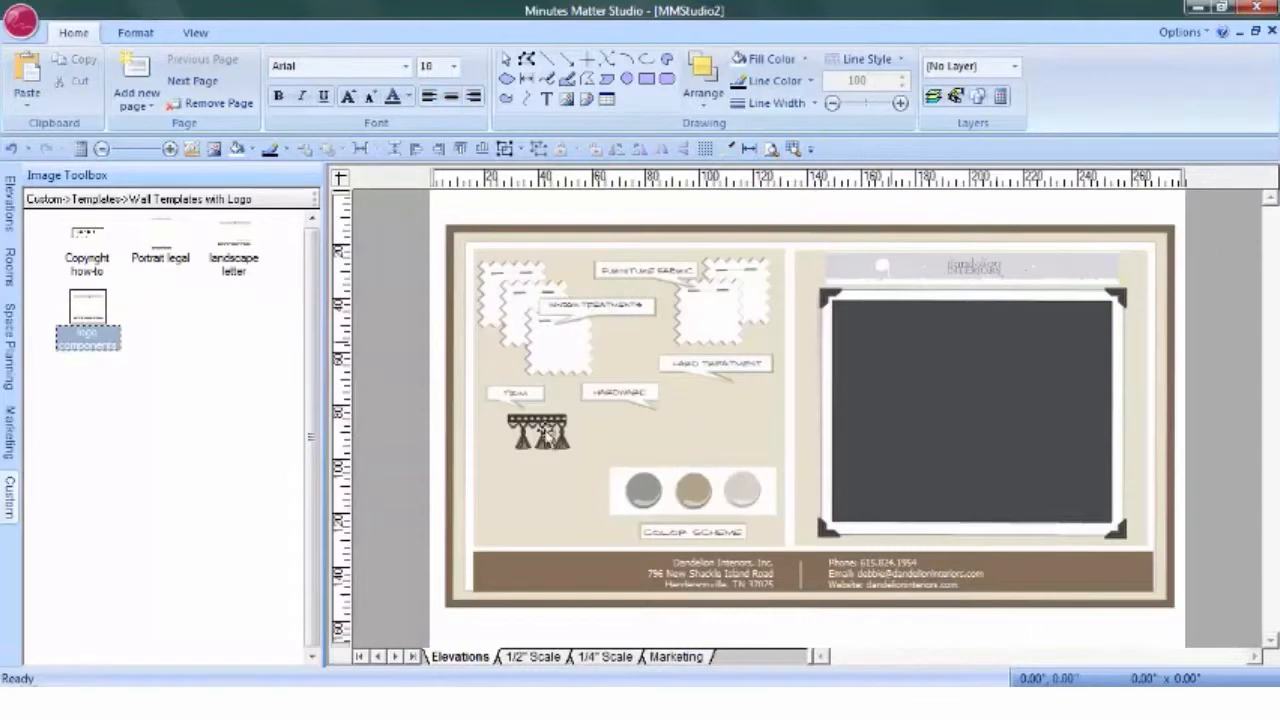
click(12, 438)
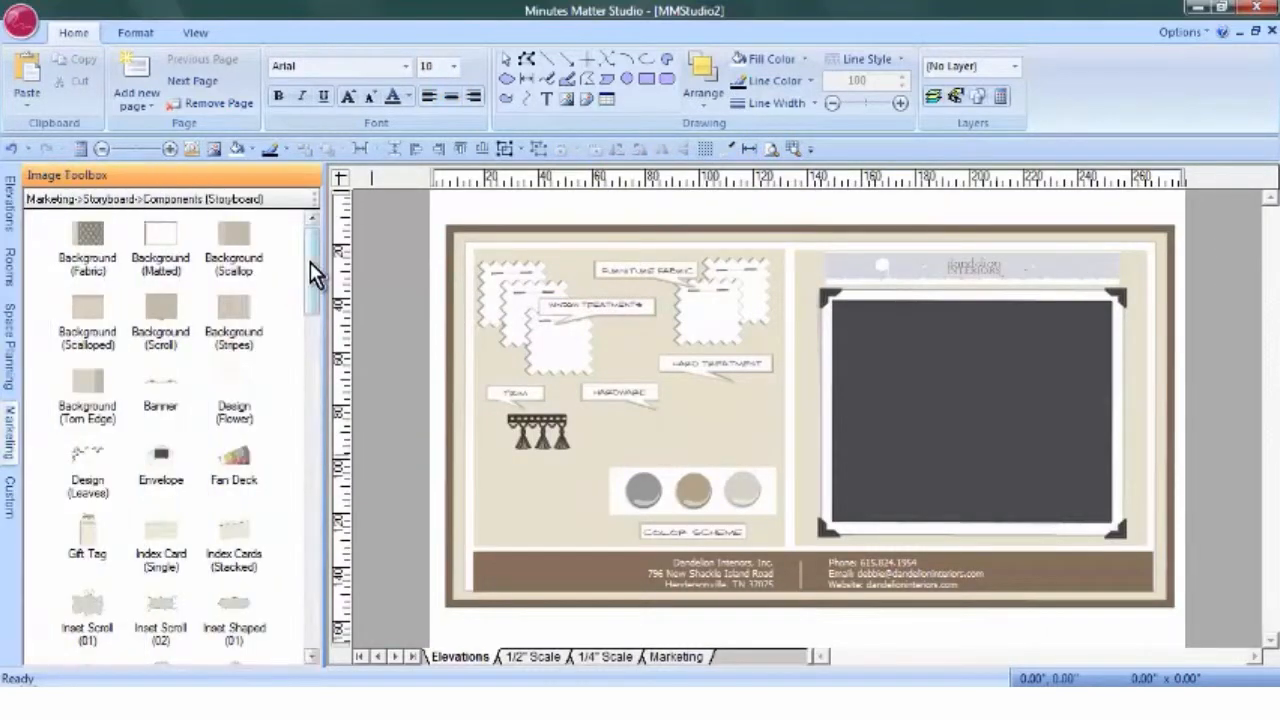
drag(310, 262, 313, 592)
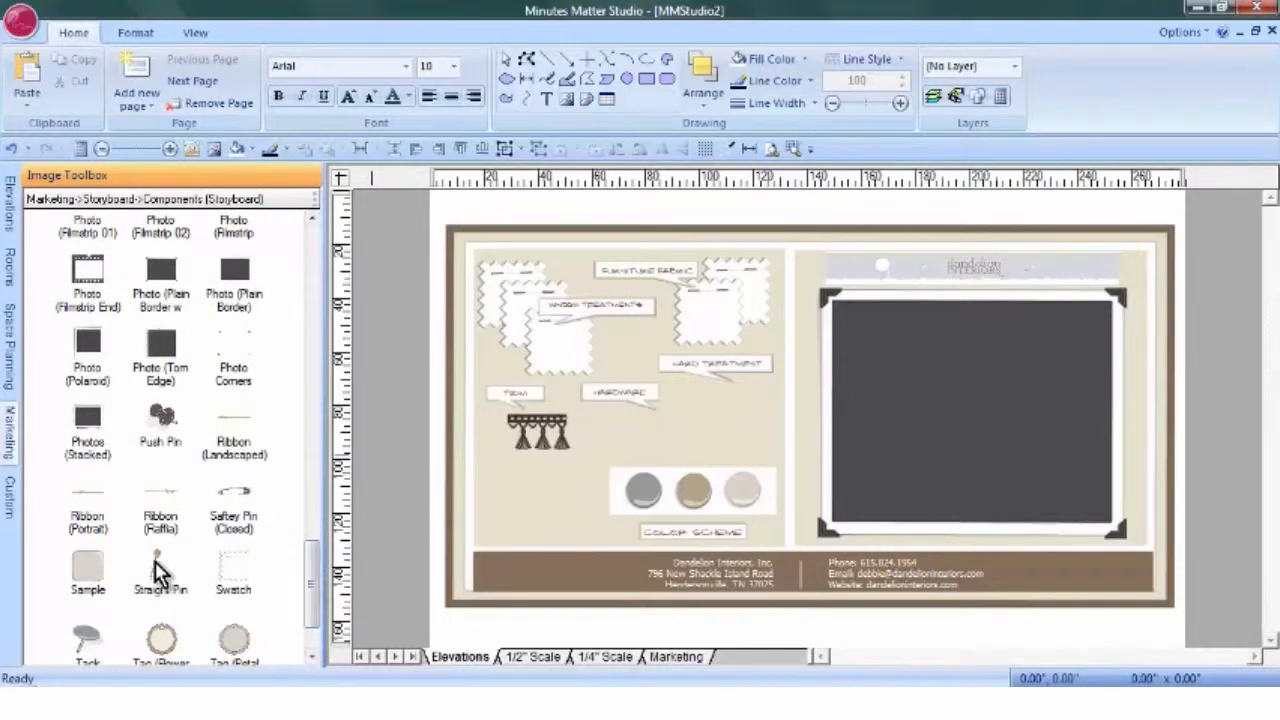
drag(157, 572, 757, 270)
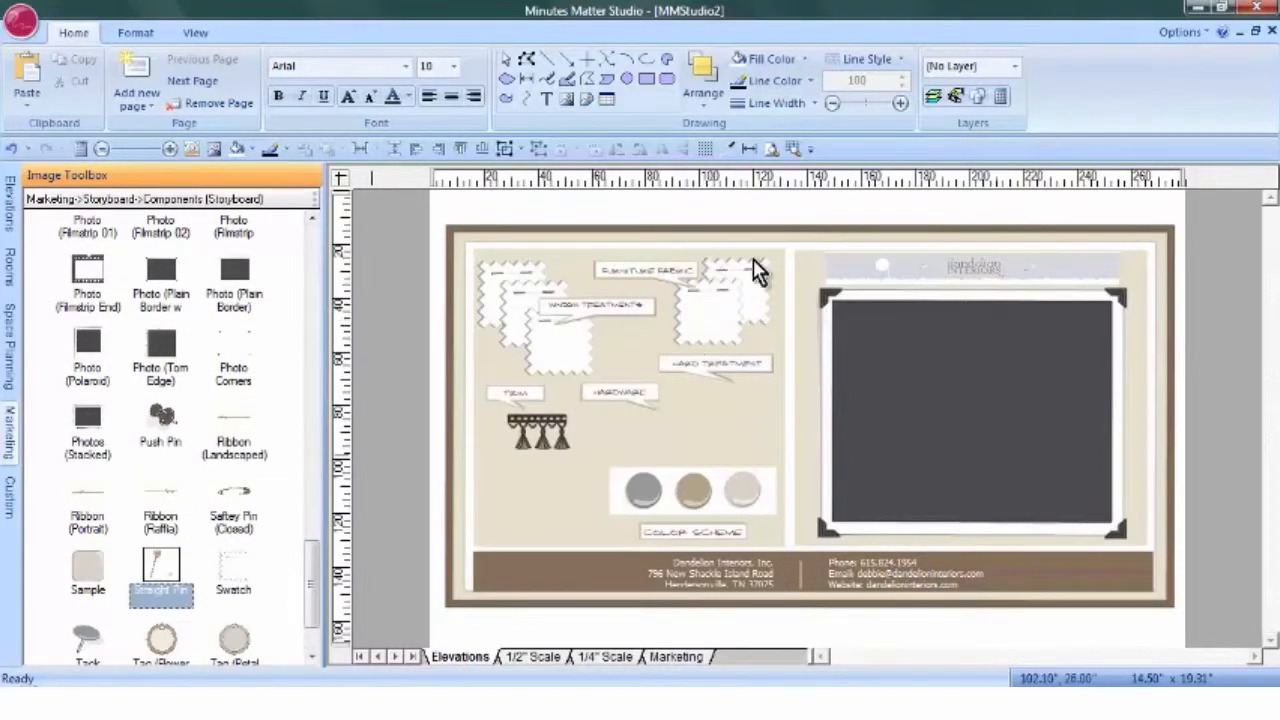
Ungroup the front furniture fabric swatch and delete the thin pin lying across it
click(797, 150)
drag(650, 227, 790, 366)
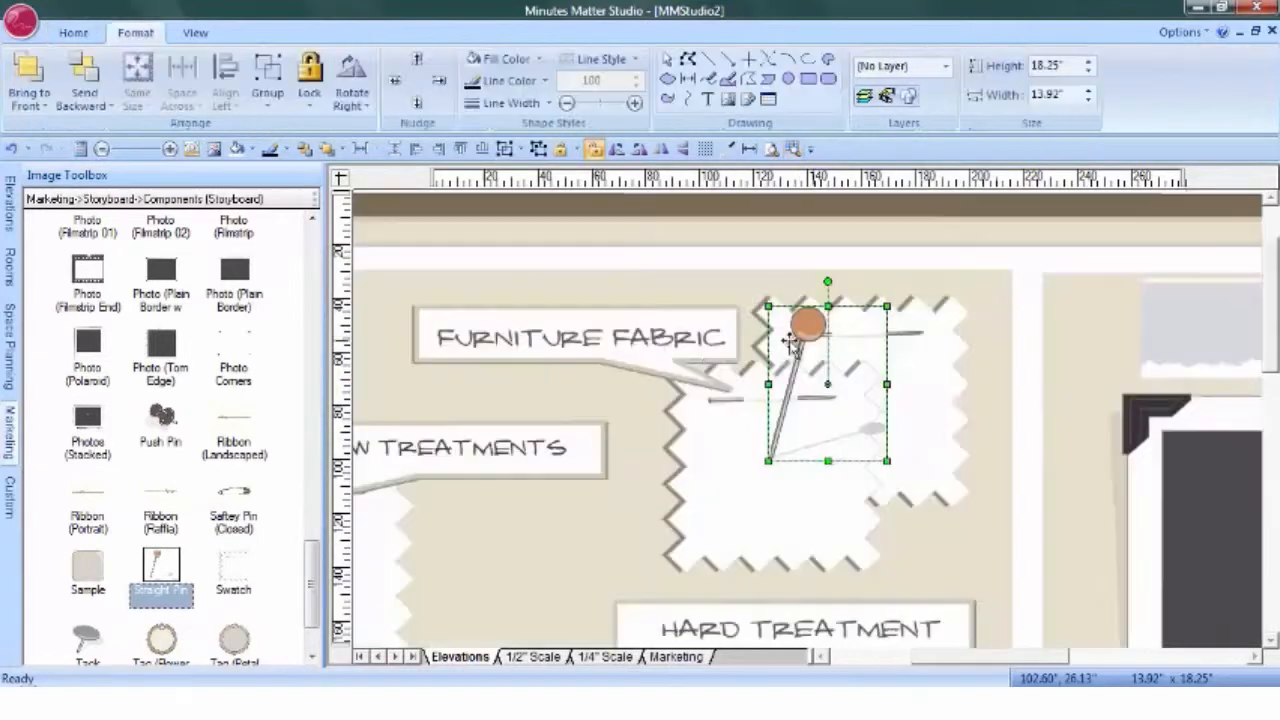
click(727, 449)
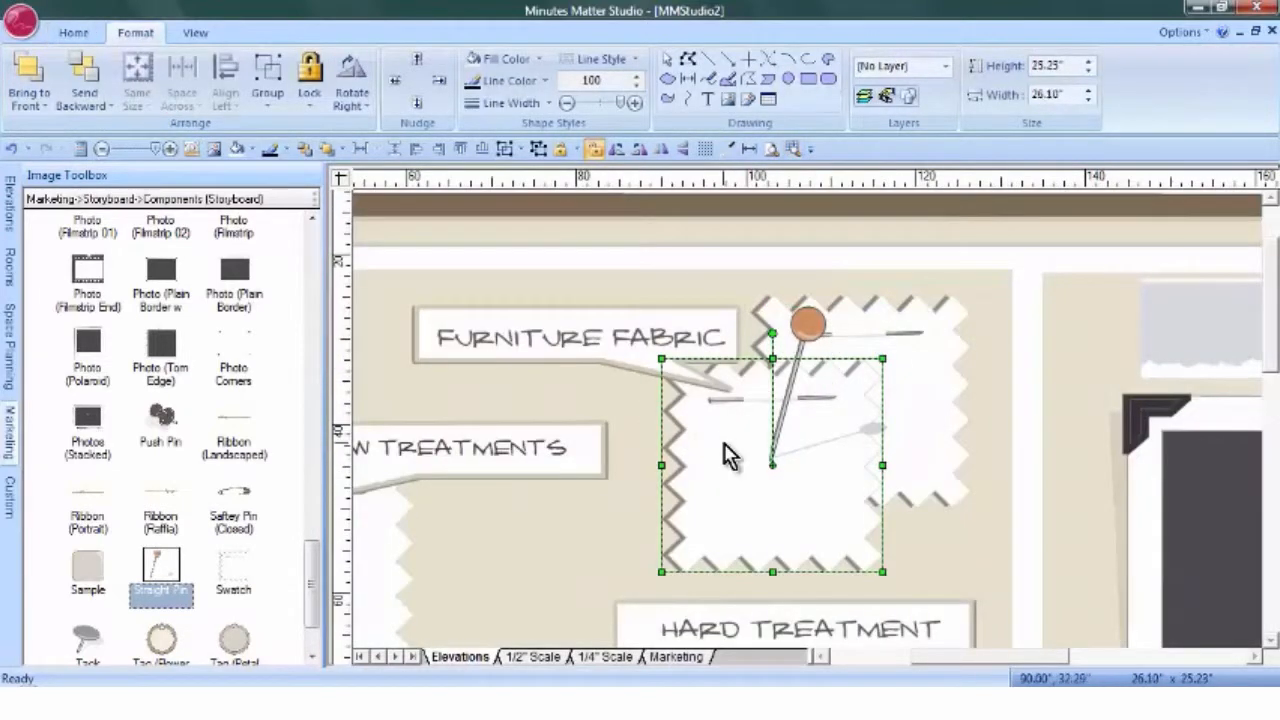
right_click(729, 437)
click(818, 268)
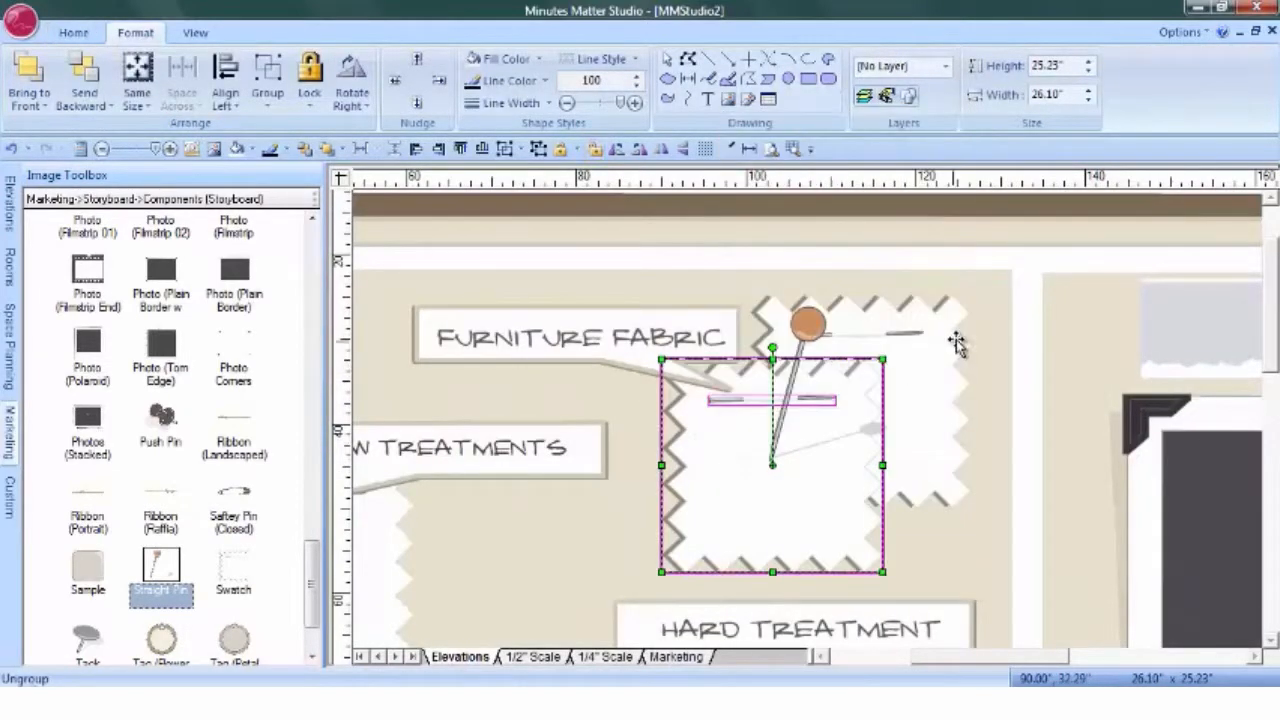
click(730, 410)
right_click(730, 408)
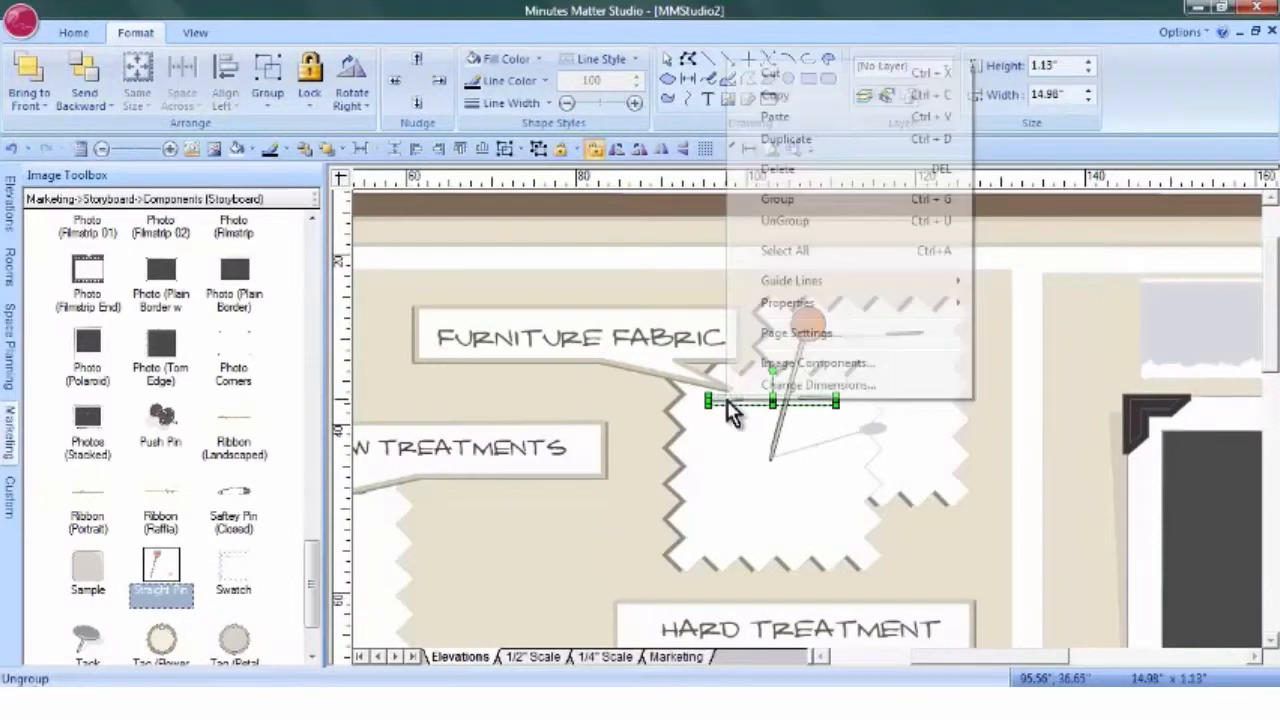
click(712, 172)
Fill the front furniture fabric swatch with a custom image fill loaded from GH Serico gold silk.JPG in the Fabrics folder
click(720, 487)
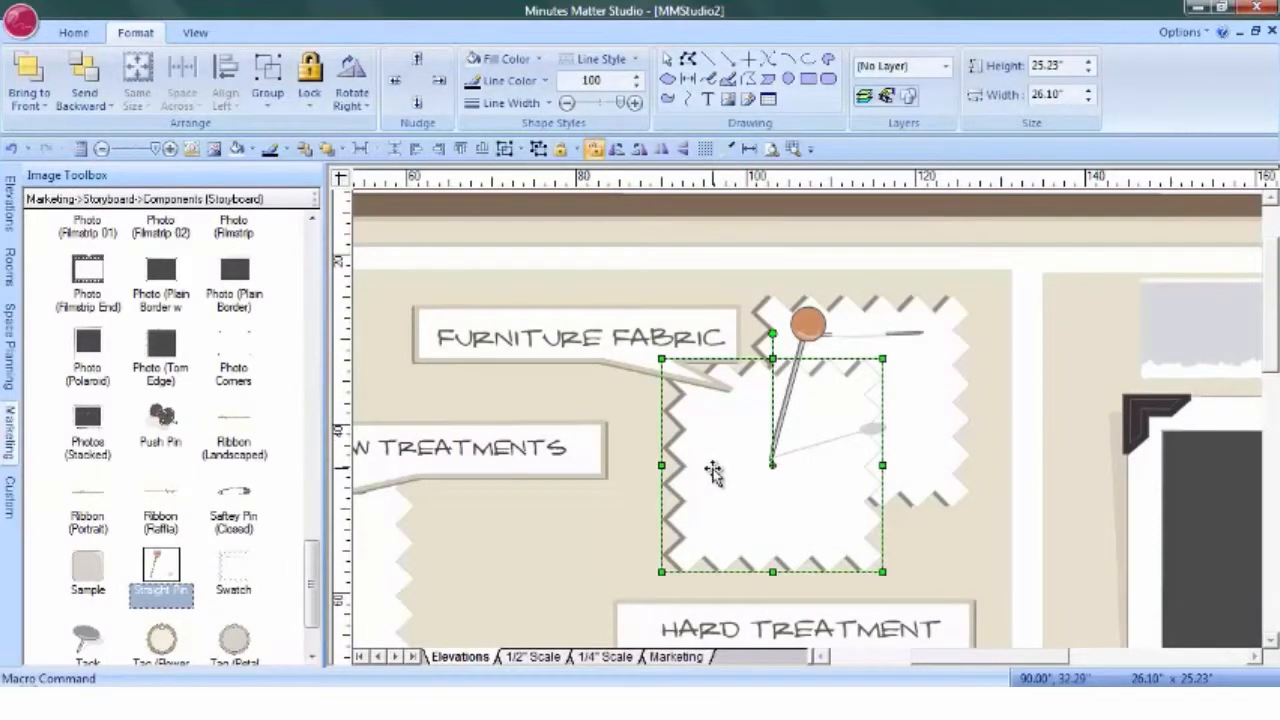
right_click(715, 468)
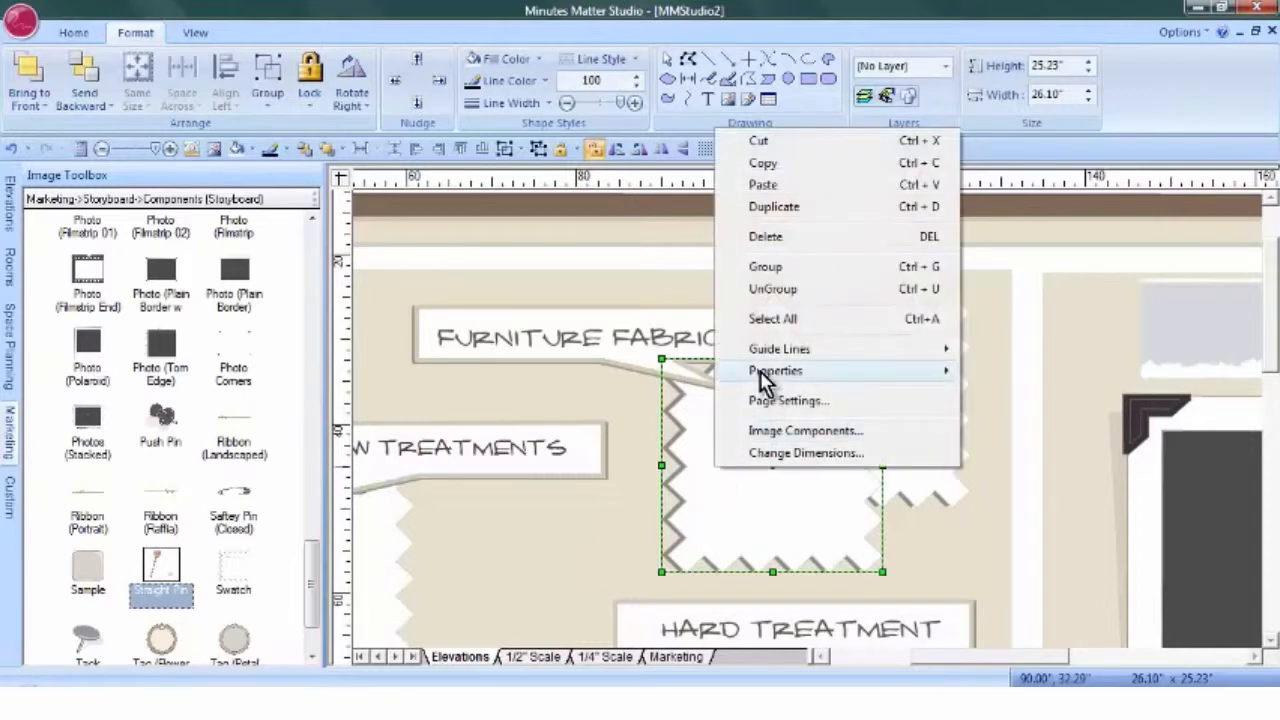
mouse_move(762, 373)
click(1002, 418)
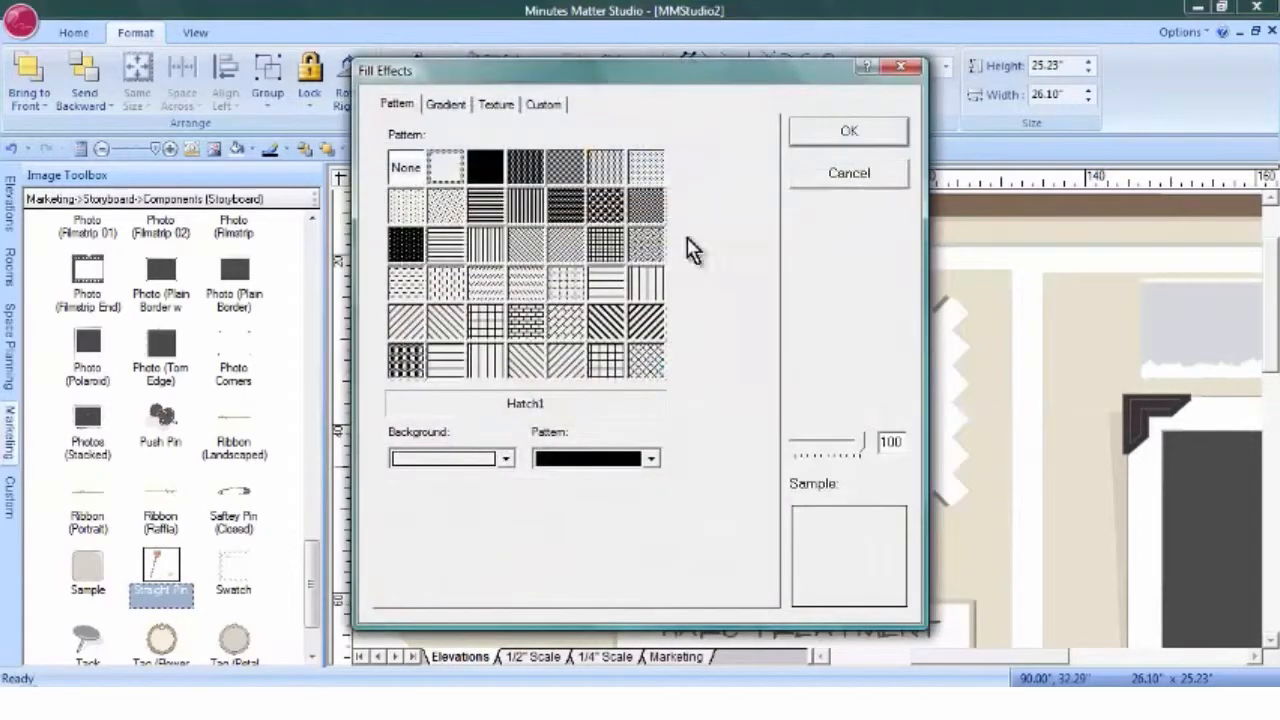
click(552, 110)
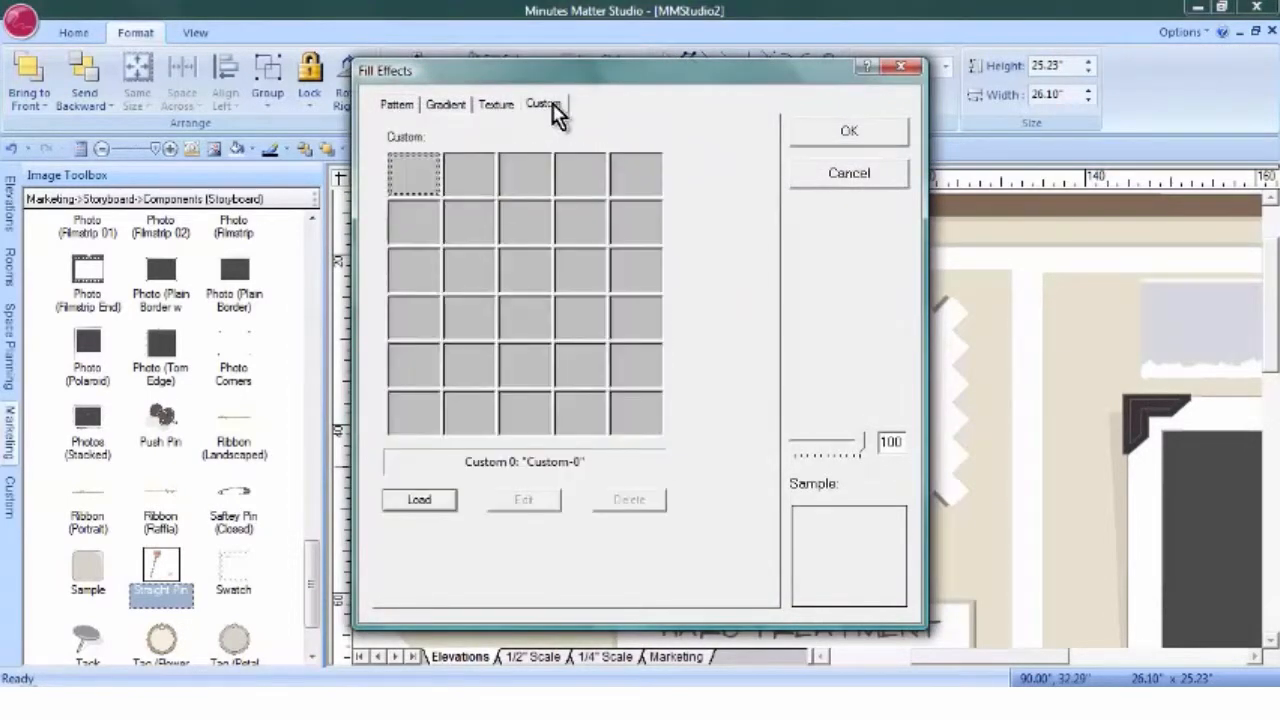
click(417, 188)
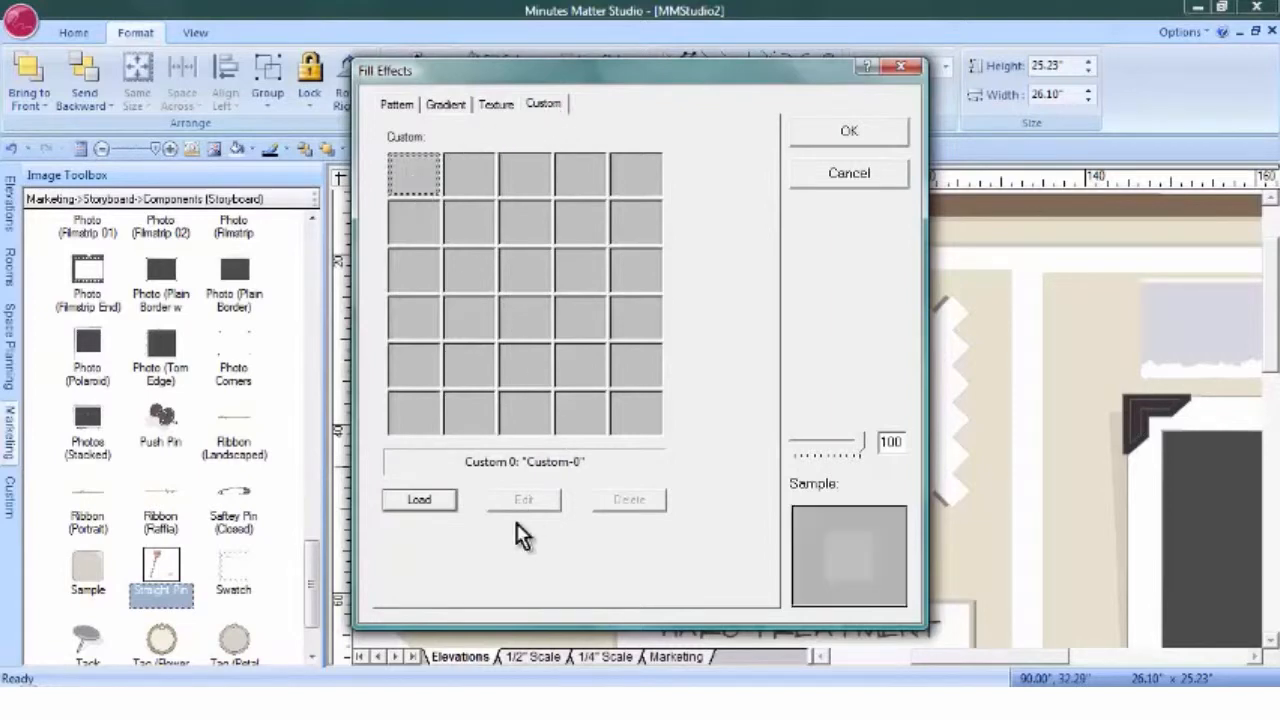
click(420, 500)
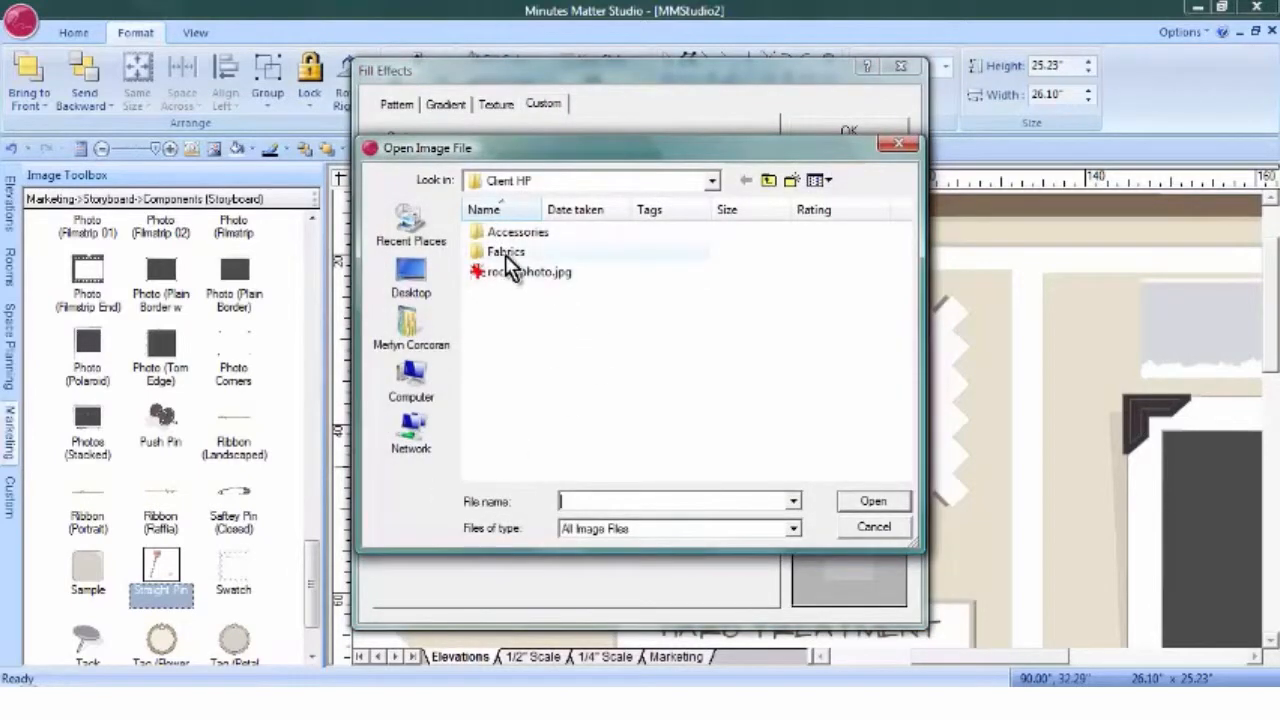
double_click(505, 252)
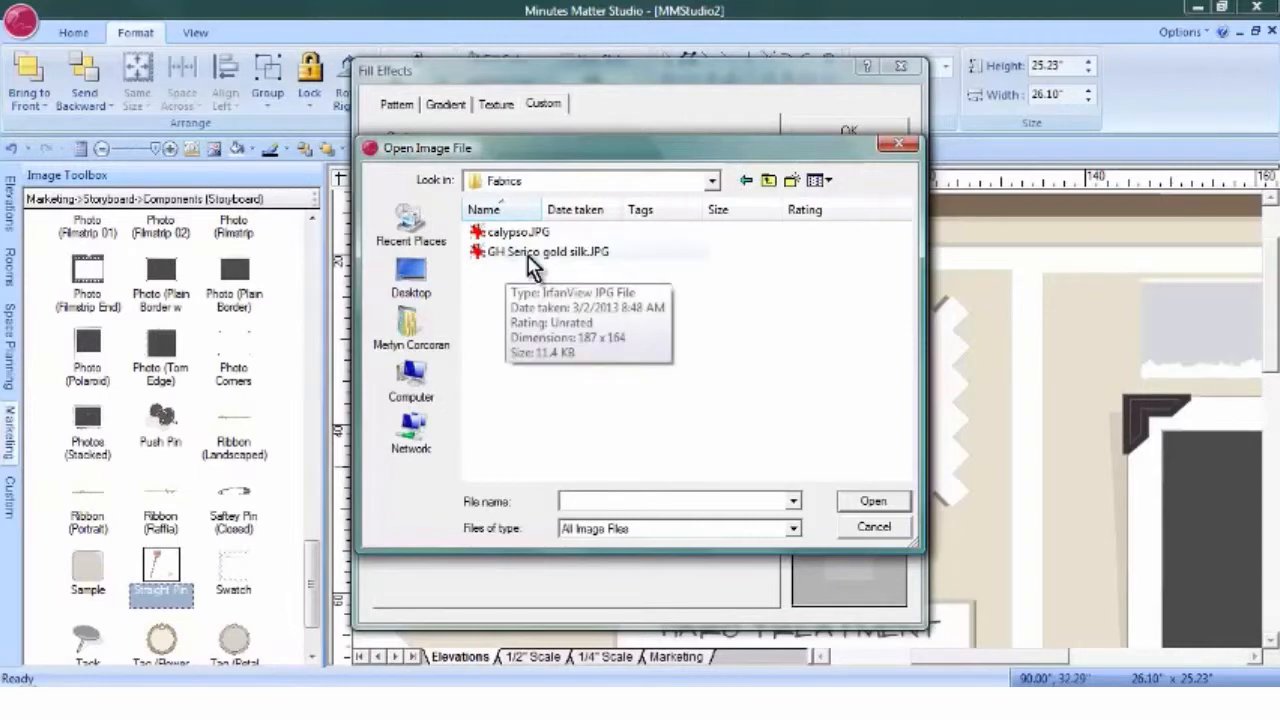
click(500, 256)
click(885, 500)
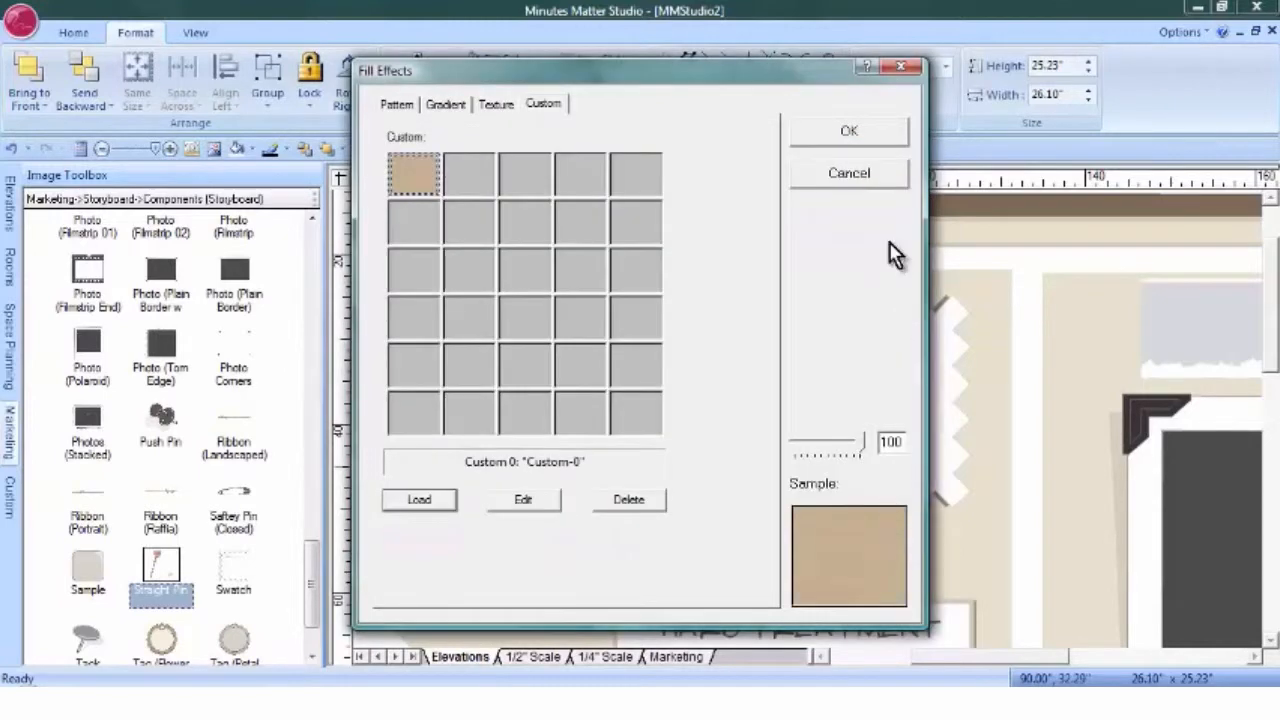
click(849, 132)
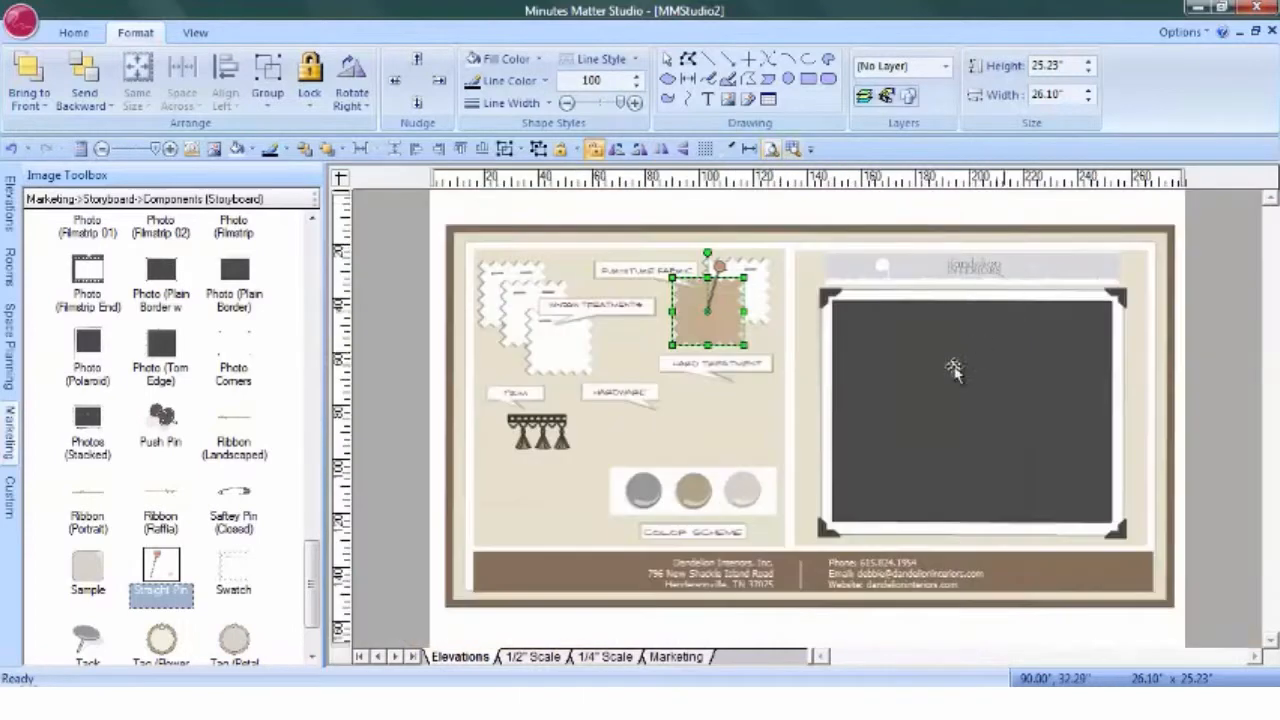
Recolor the middle Color Scheme paint circle by sampling the beige storyboard background, RGB 230, 225, 205
click(771, 148)
click(792, 150)
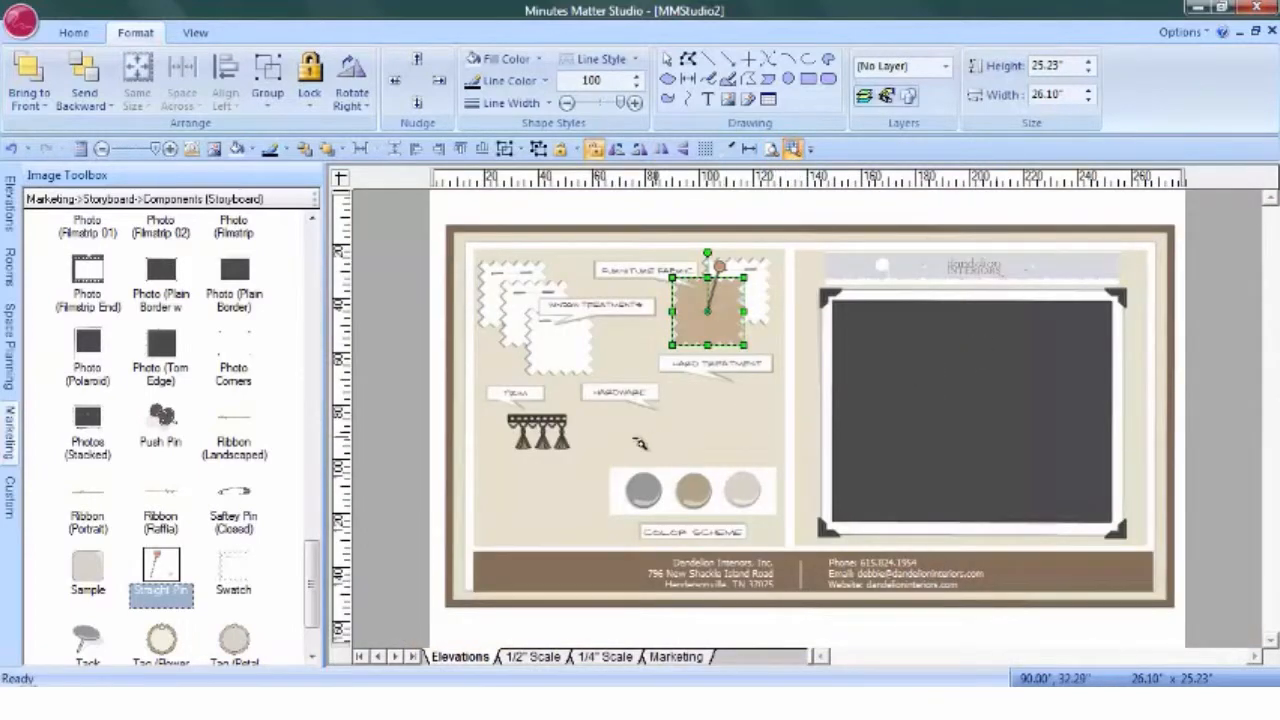
drag(608, 446, 796, 540)
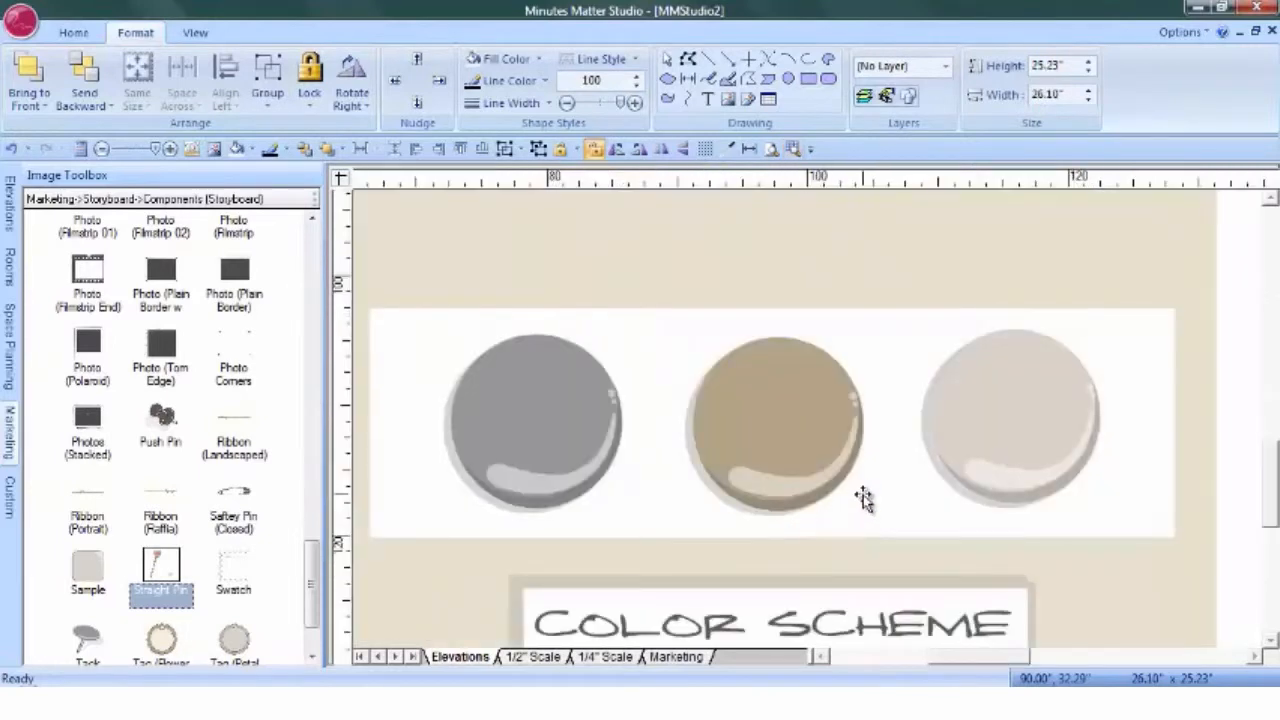
click(799, 414)
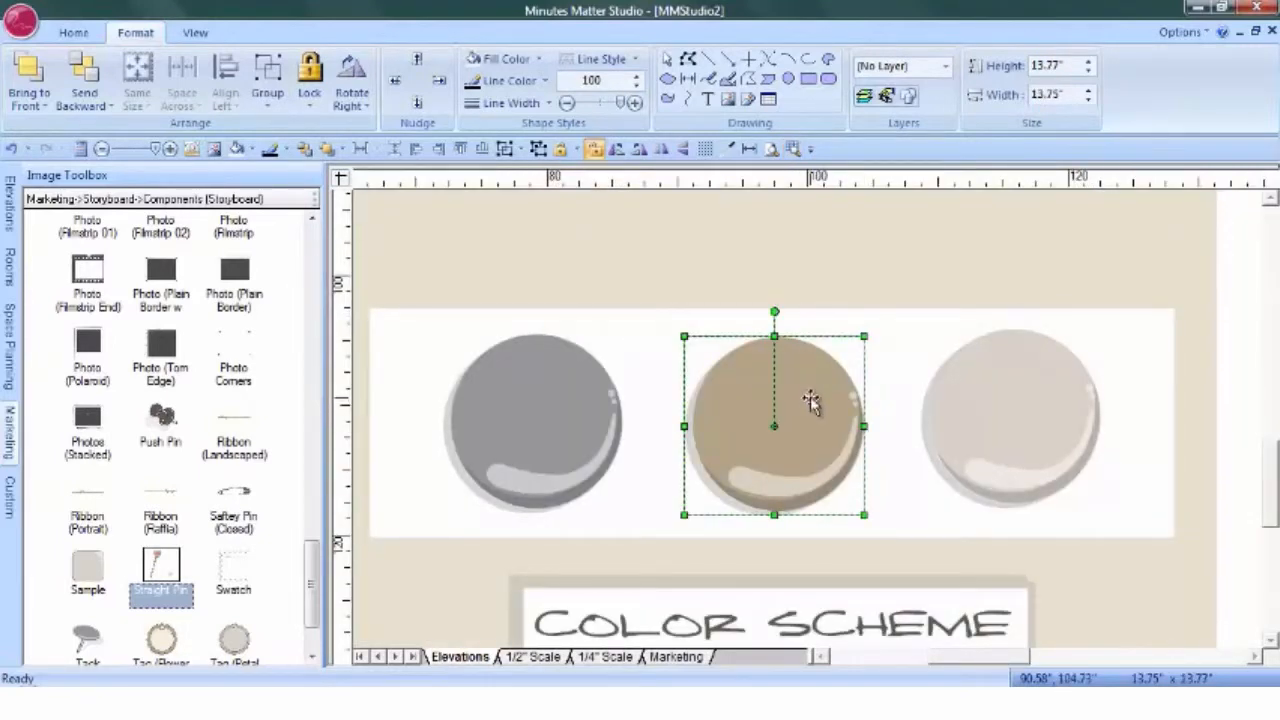
click(735, 150)
drag(876, 310, 1178, 248)
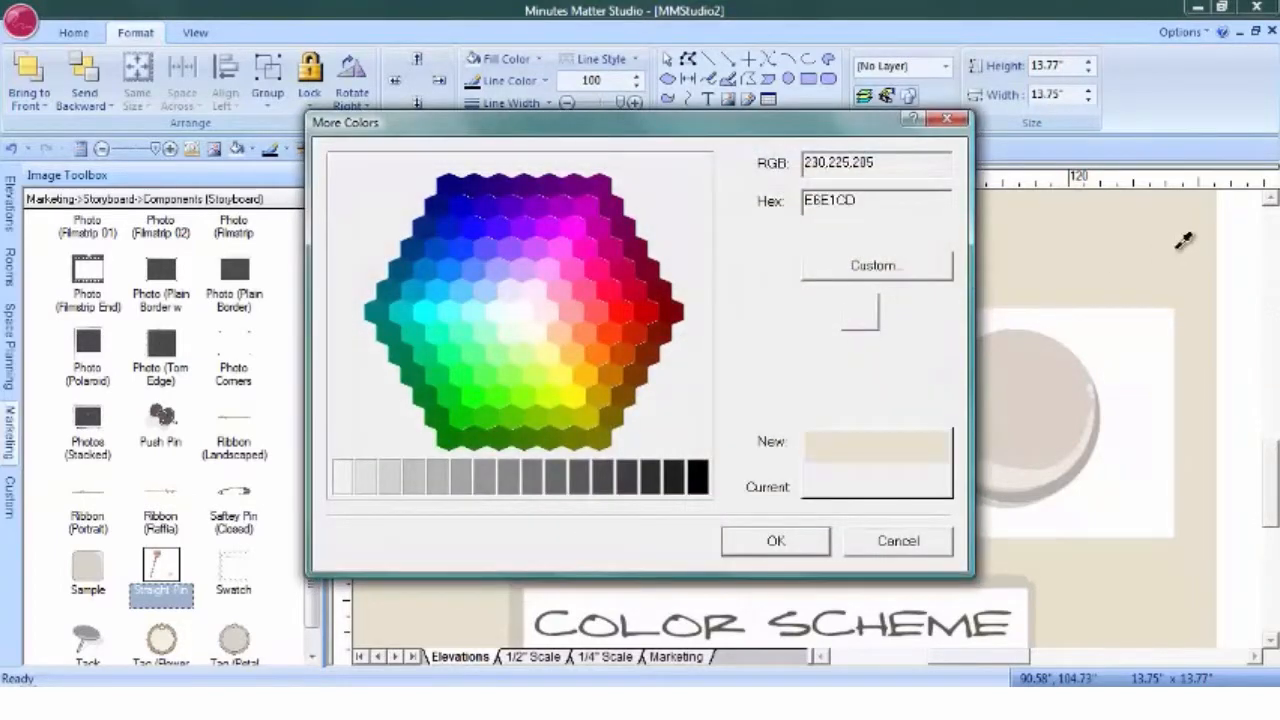
click(777, 542)
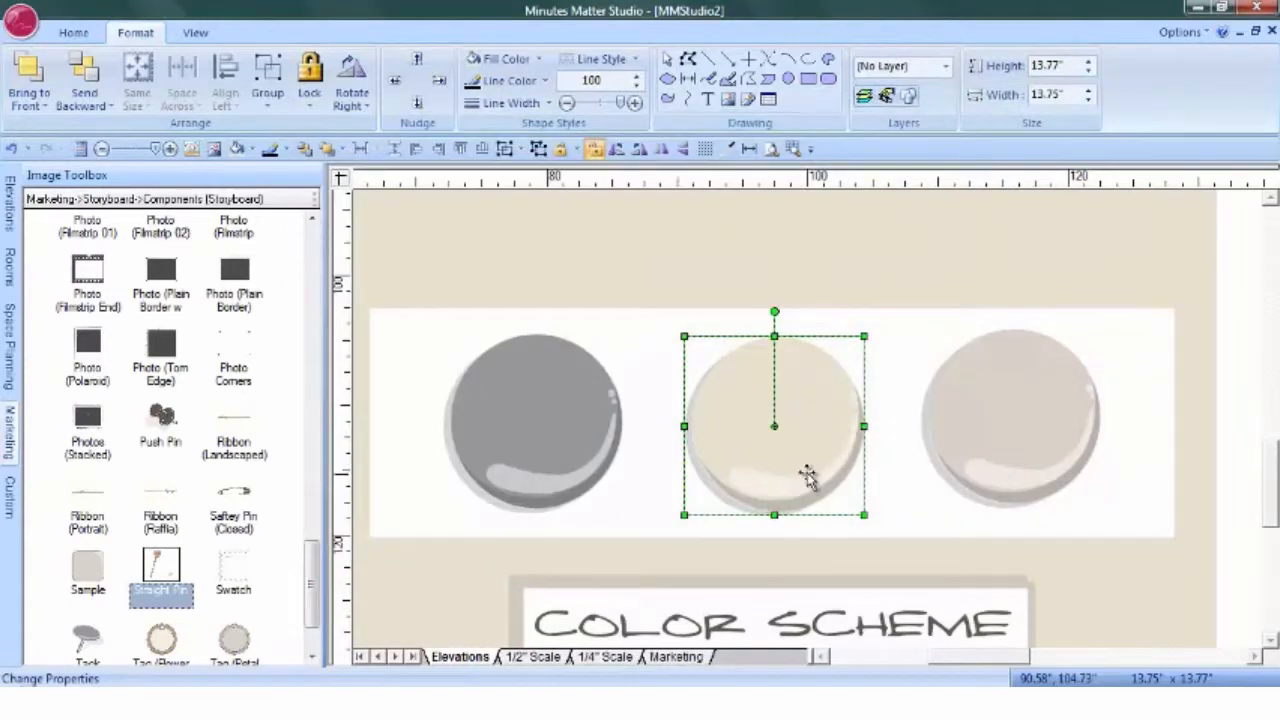
Deselect the circle, show the whole storyboard, and view the saved storyboard templates in the Custom image library
click(771, 150)
click(1210, 295)
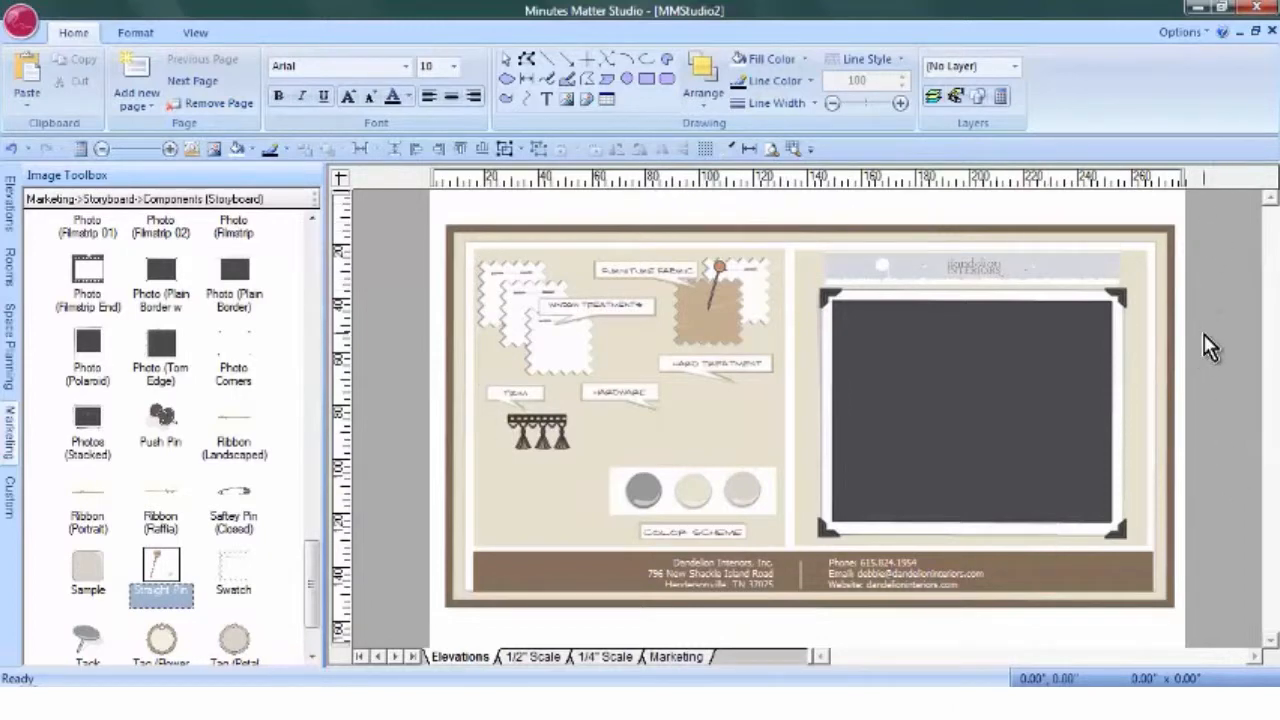
click(11, 497)
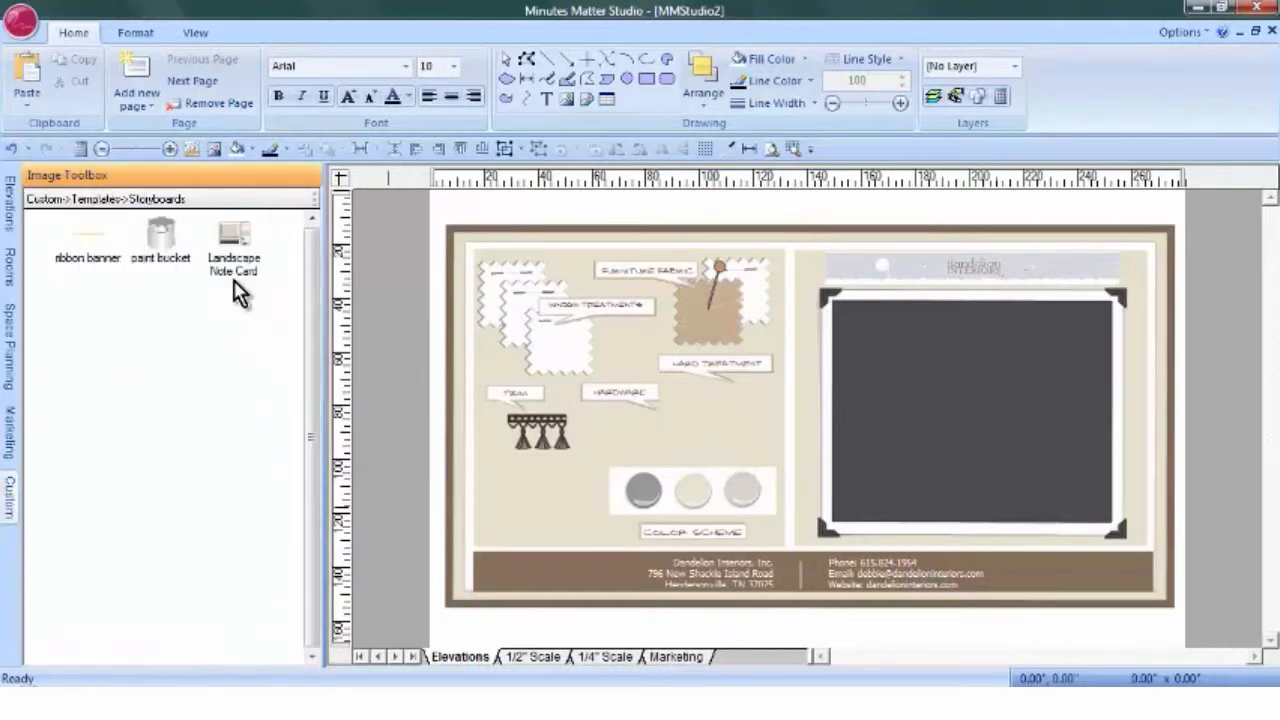
mouse_move(240, 280)
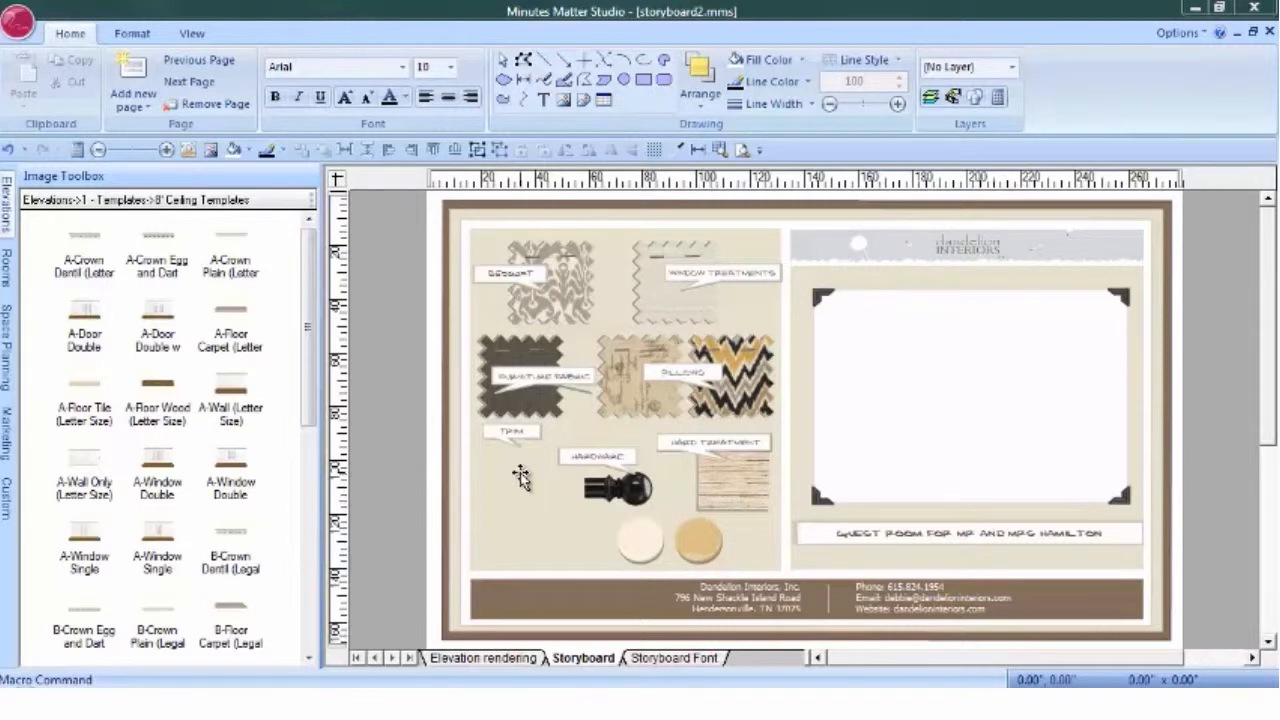
Insert the Samuel & Sons tassel image from the Fabrics folder onto the storyboard, just below the Window Treatments callout
click(211, 151)
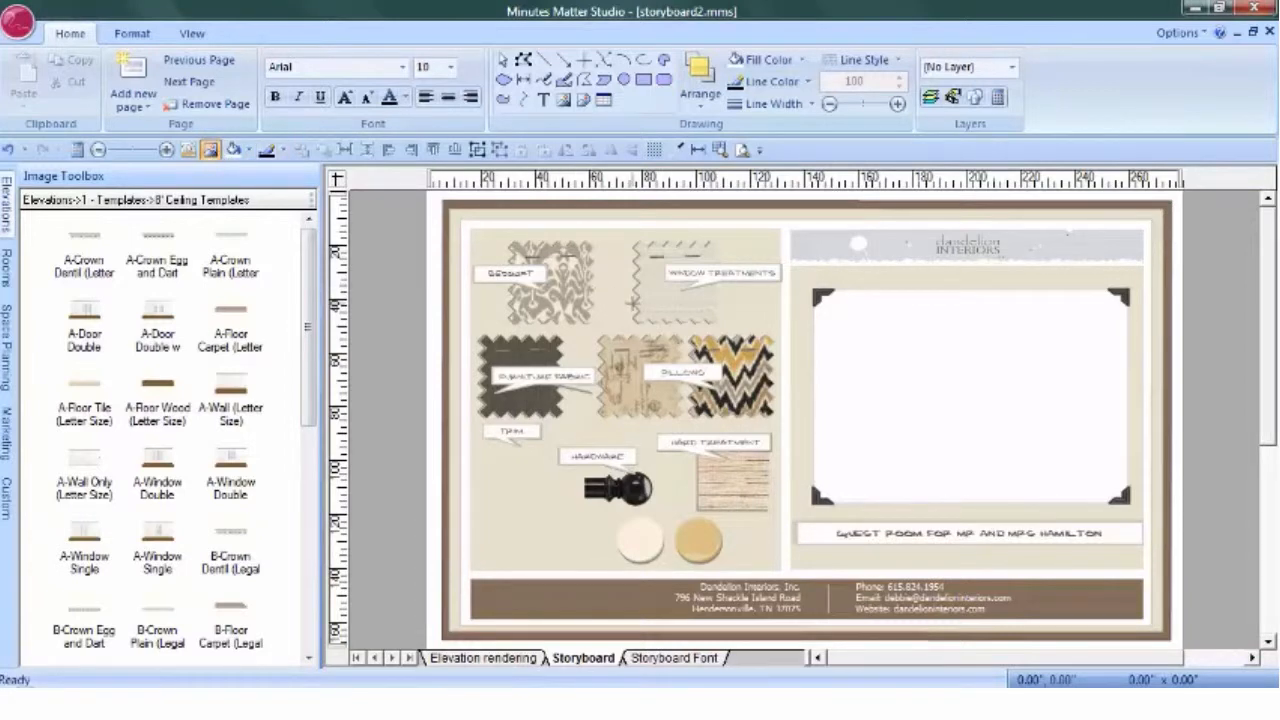
click(635, 313)
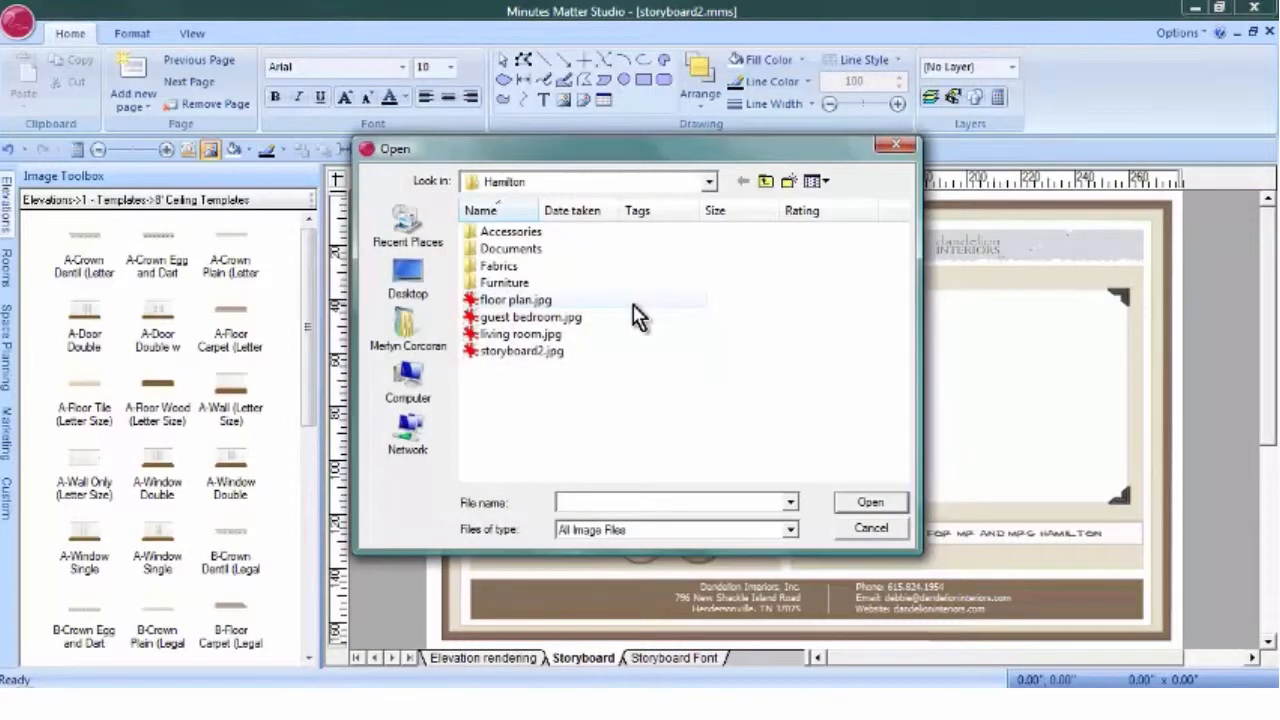
double_click(520, 267)
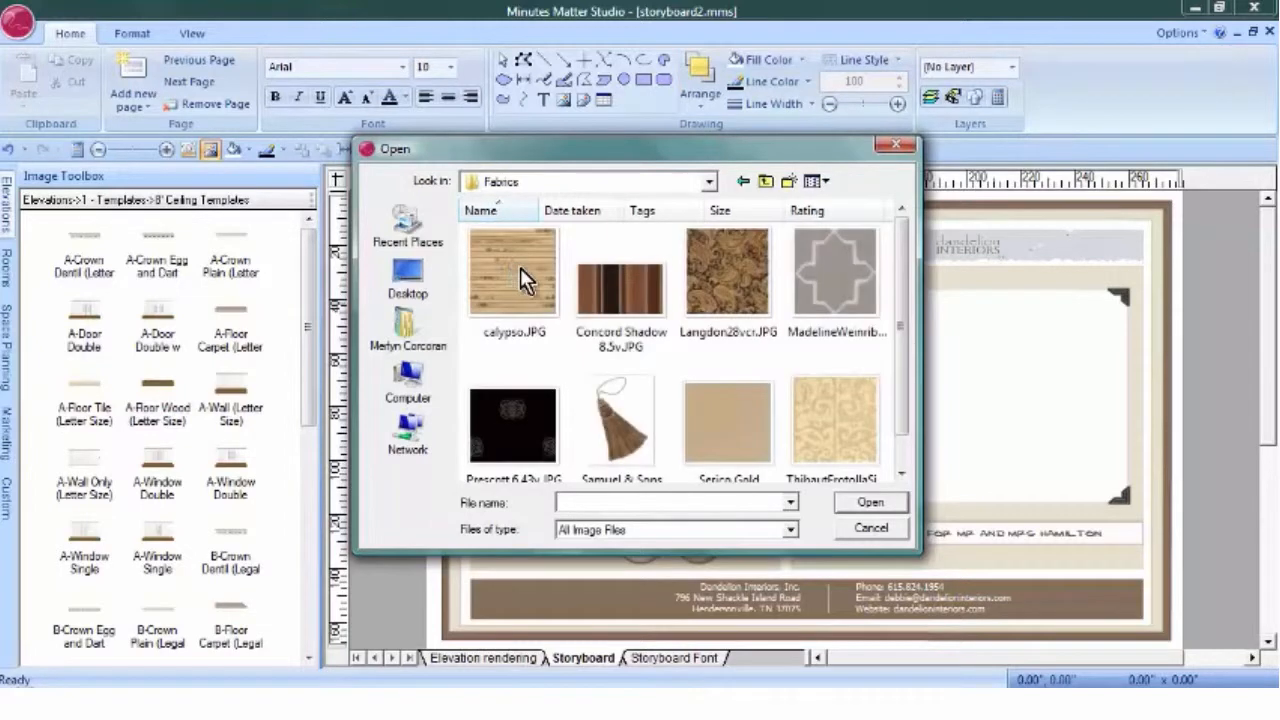
click(627, 430)
click(888, 505)
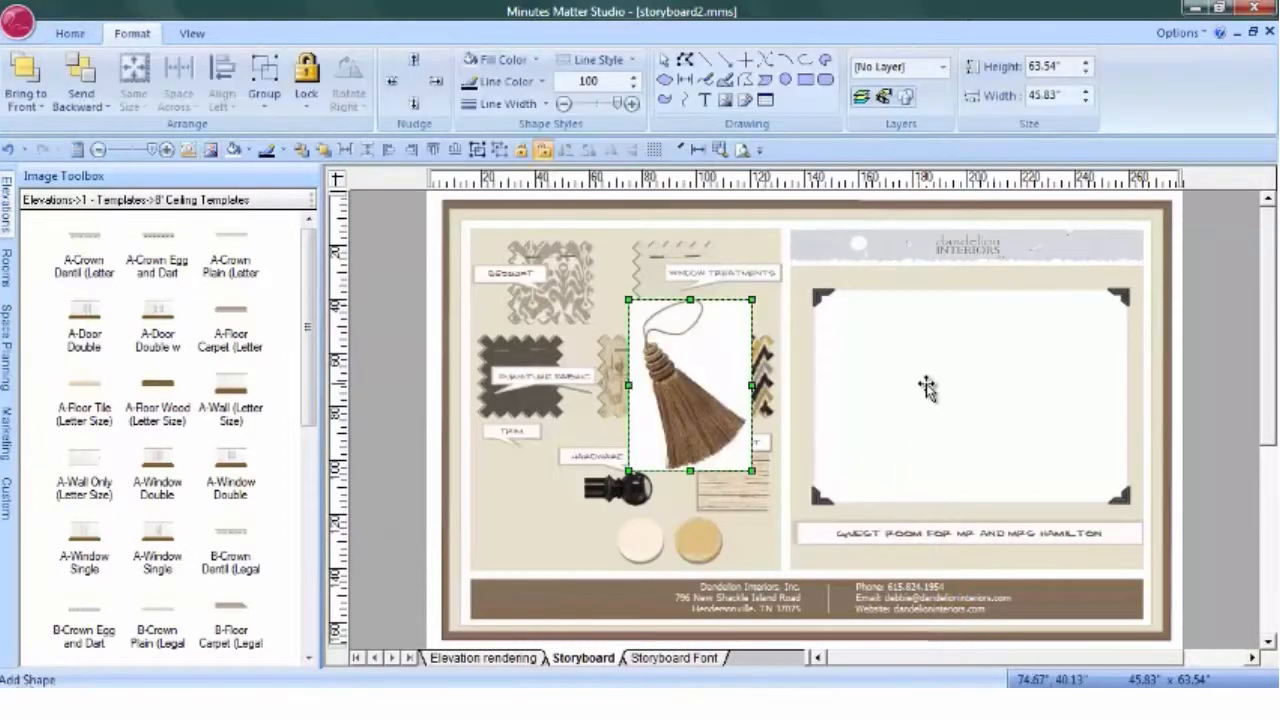
Make the tassel image's white background transparent through its fill properties, and fit it below the Trim callout at about 28" by 39"
right_click(705, 332)
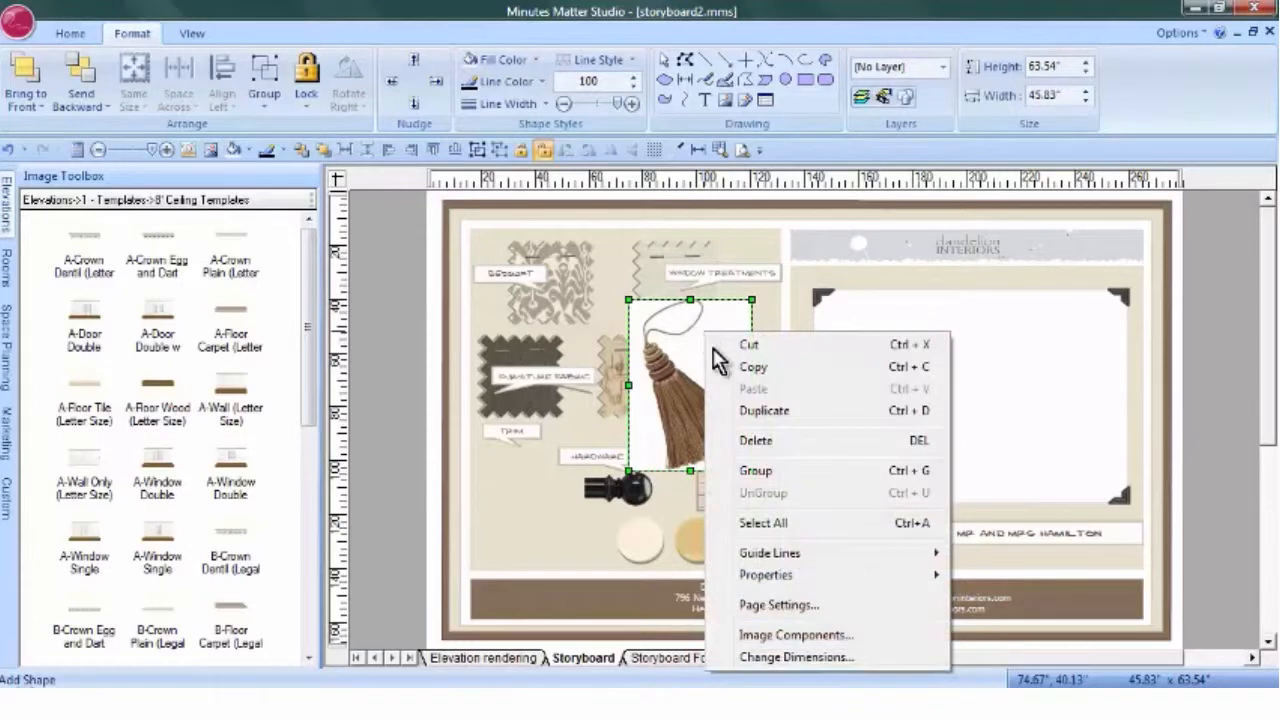
mouse_move(780, 580)
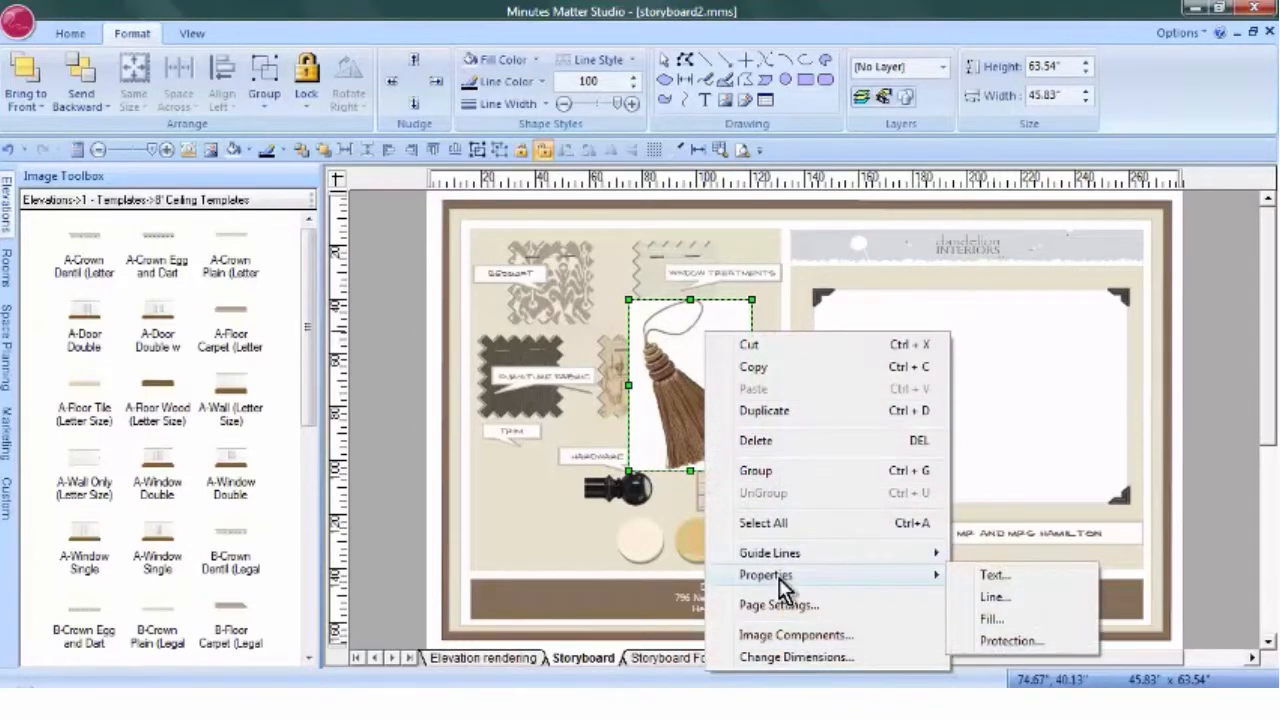
click(990, 620)
drag(722, 222, 377, 204)
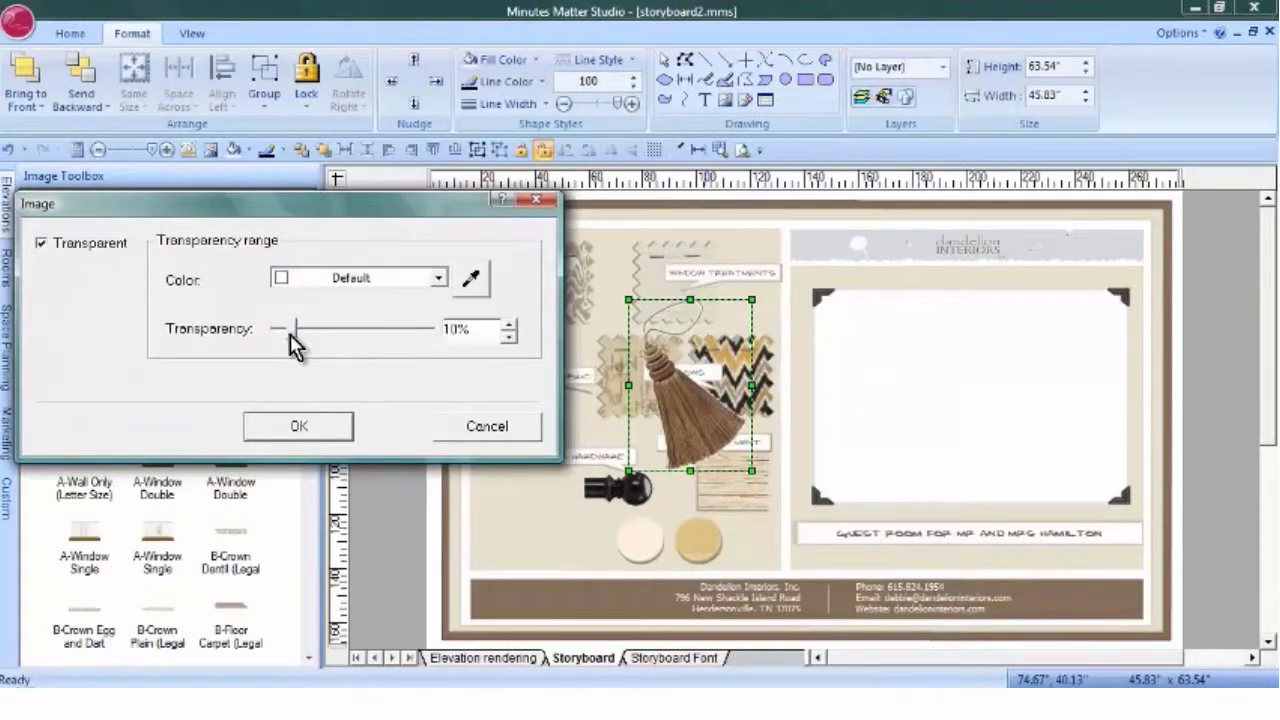
drag(291, 341, 312, 346)
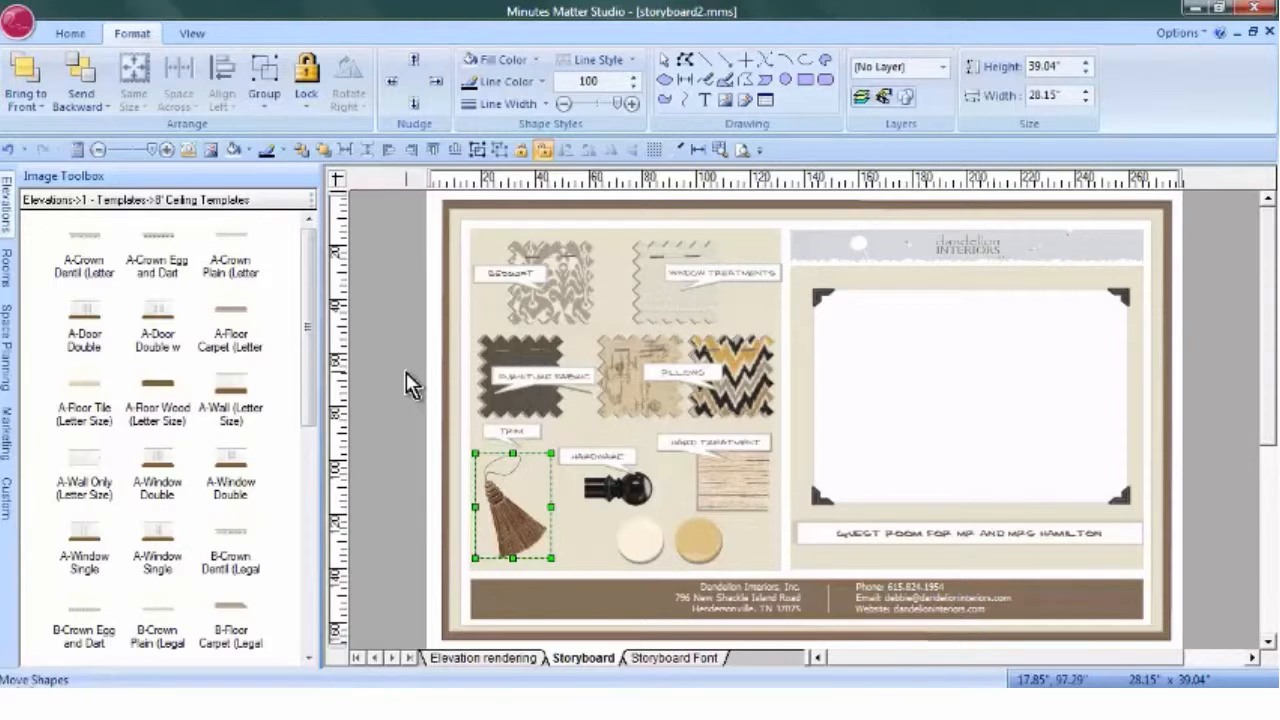
click(406, 372)
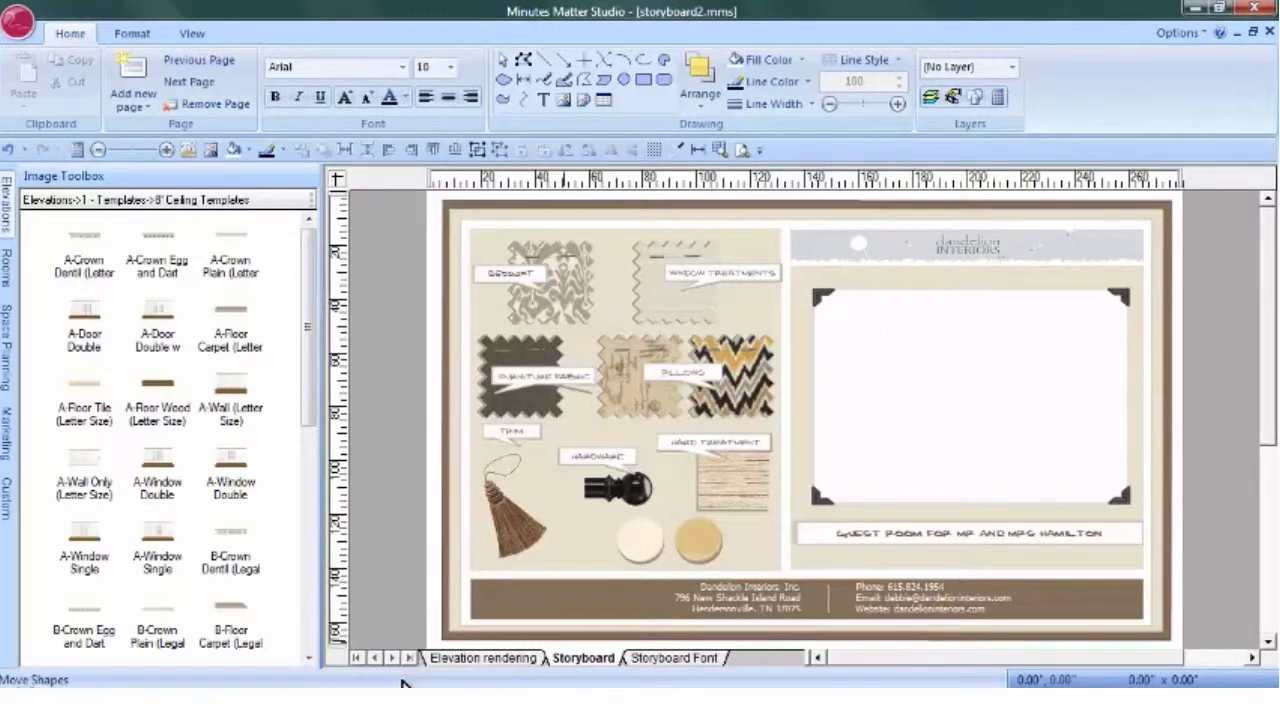
Export the Elevation rendering page as a JPEG named bedroom in the client's project folder, with medium output quality
click(524, 655)
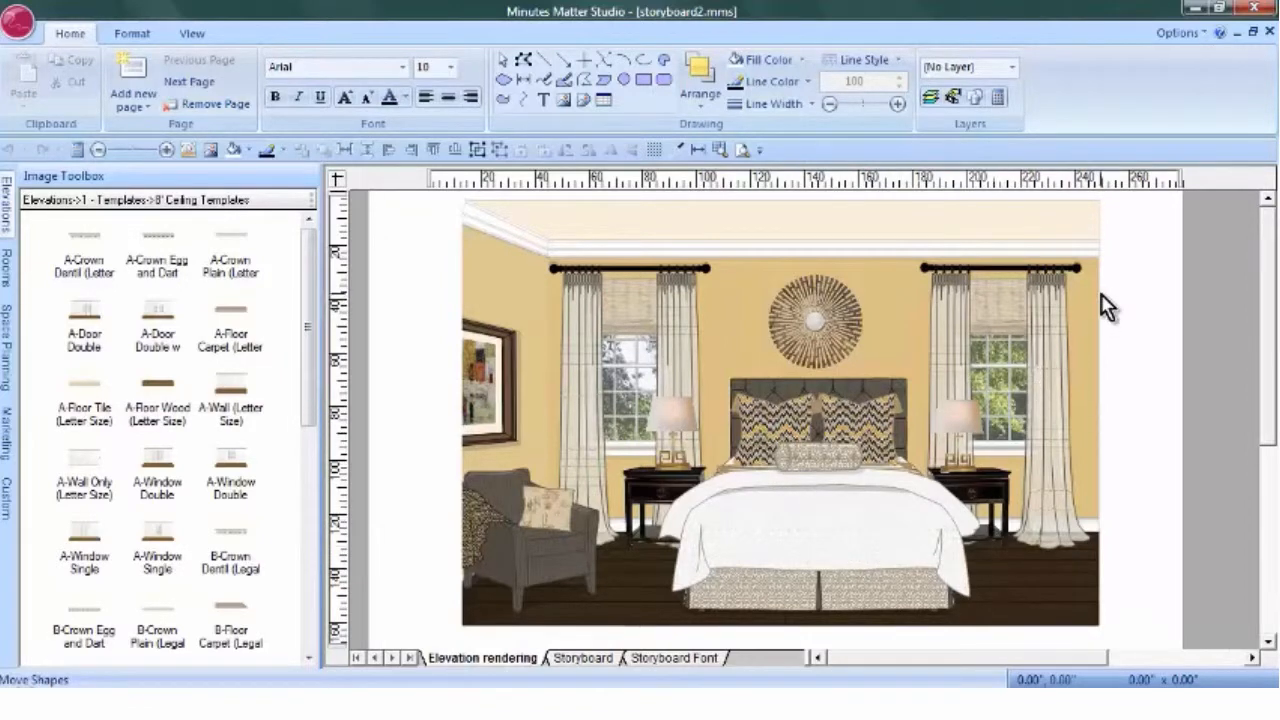
click(18, 22)
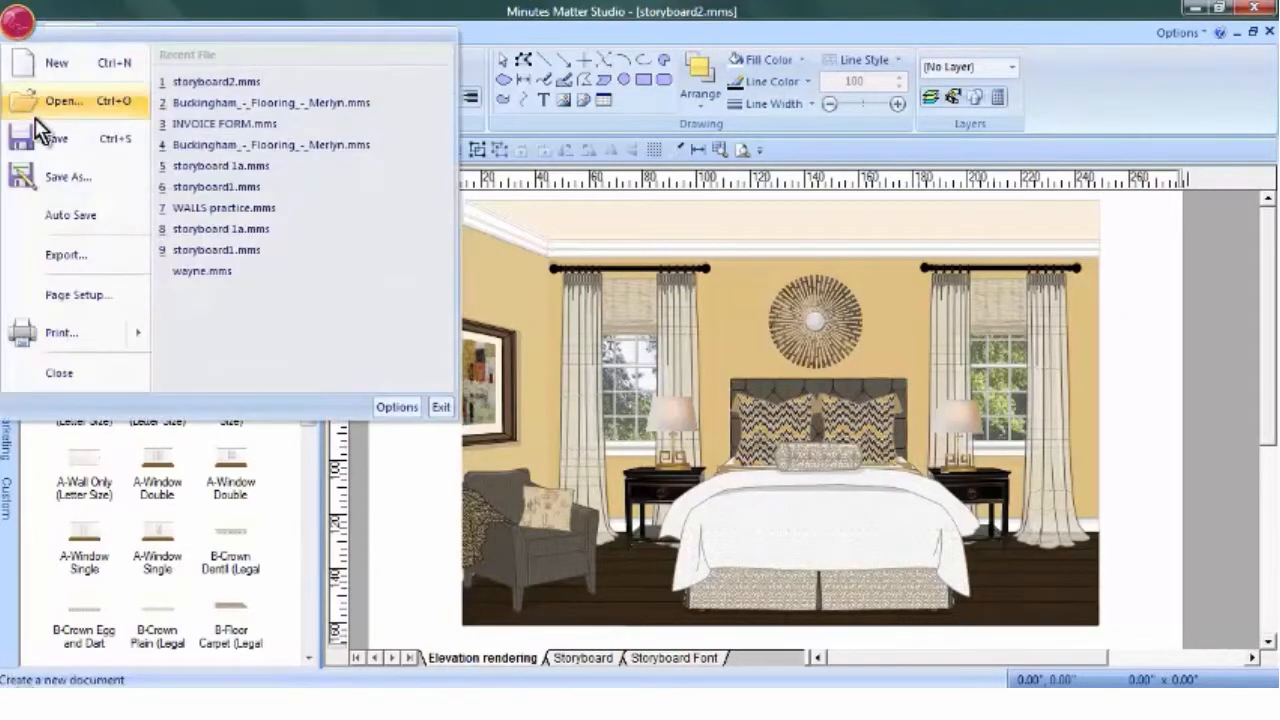
click(66, 258)
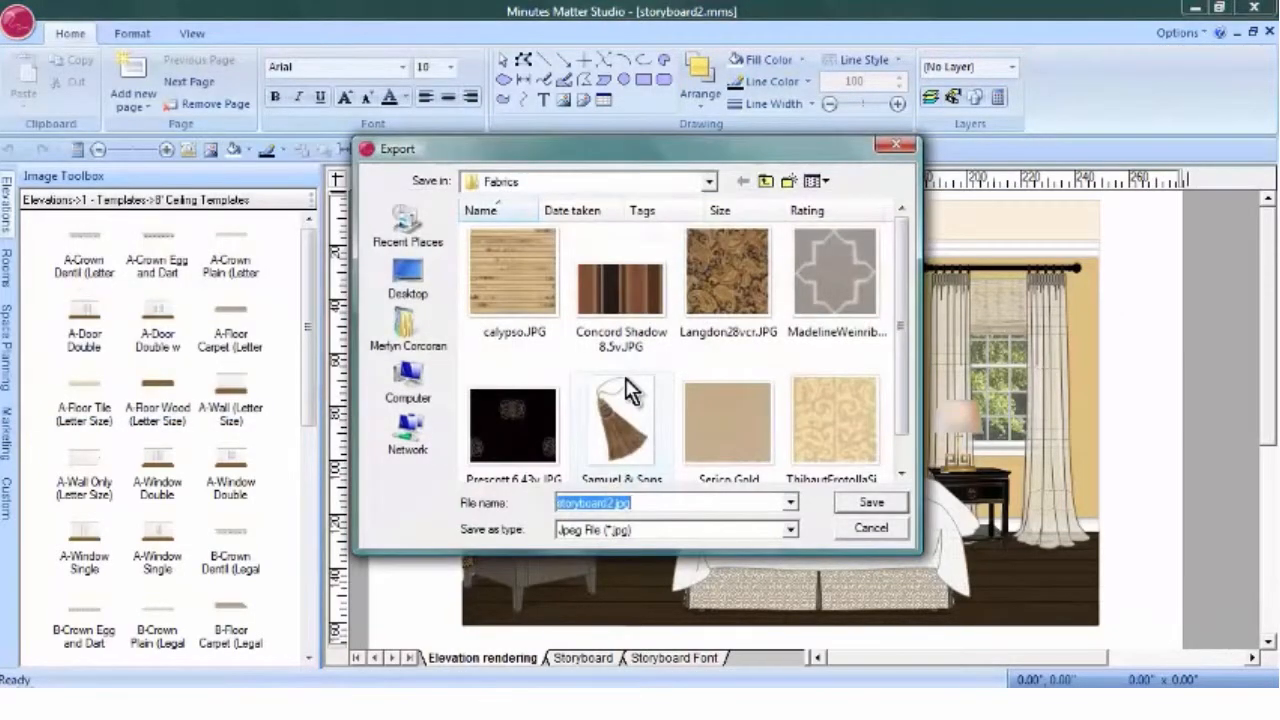
click(765, 183)
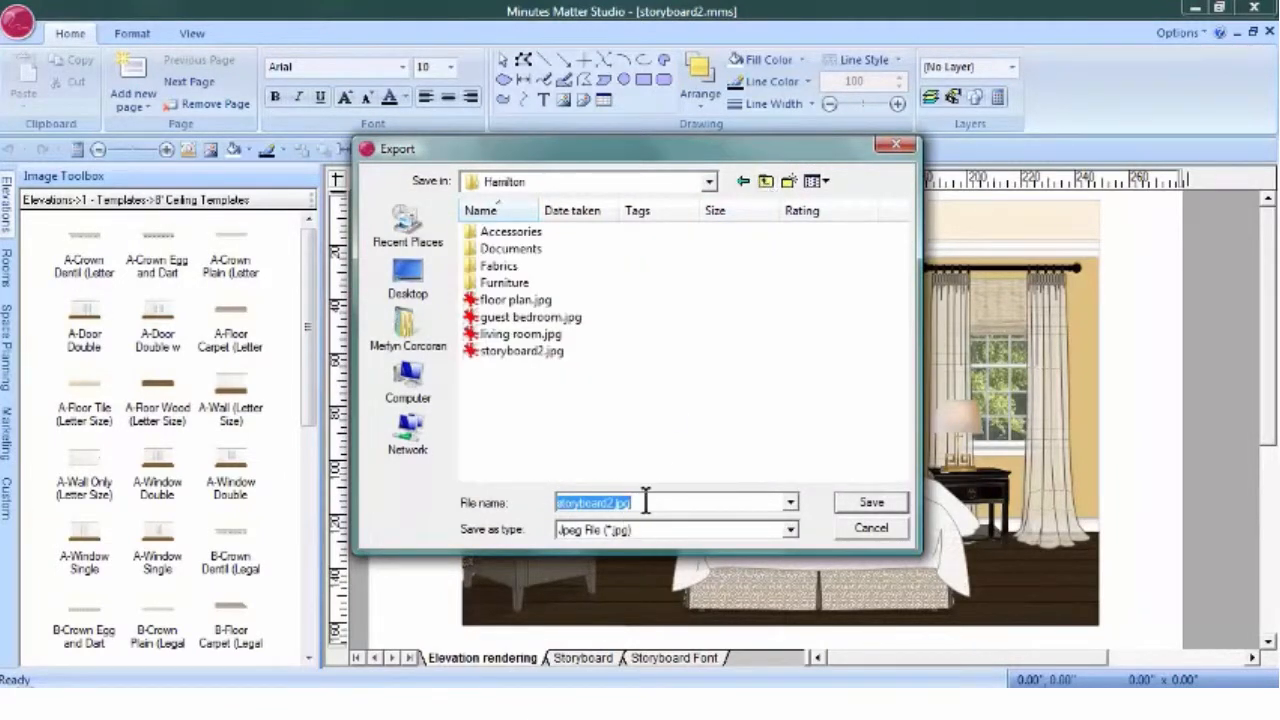
text(bedroom)
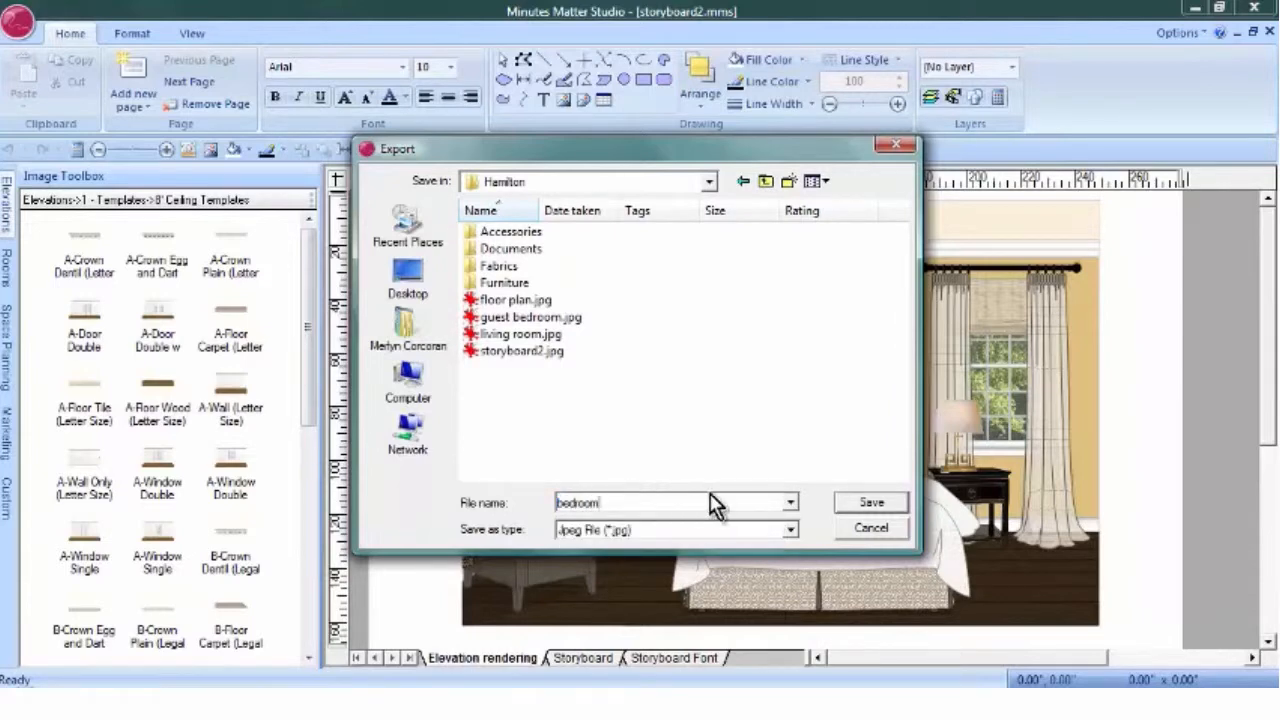
click(863, 507)
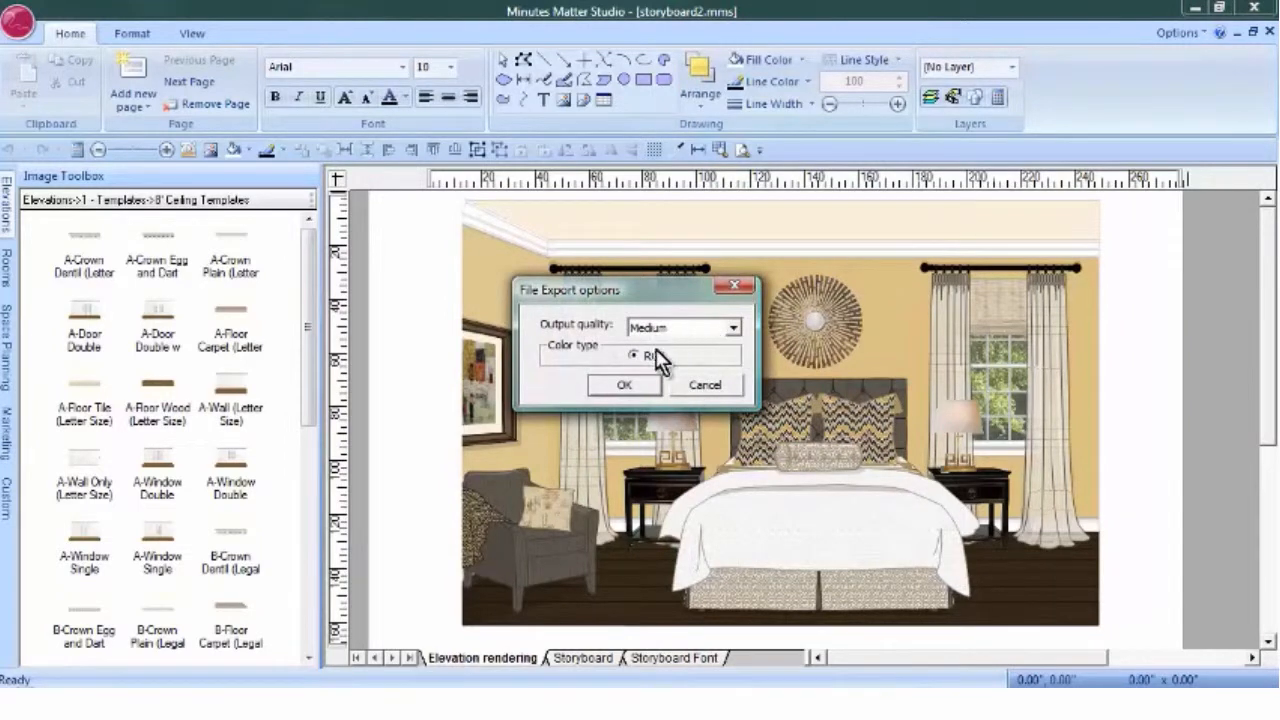
click(622, 386)
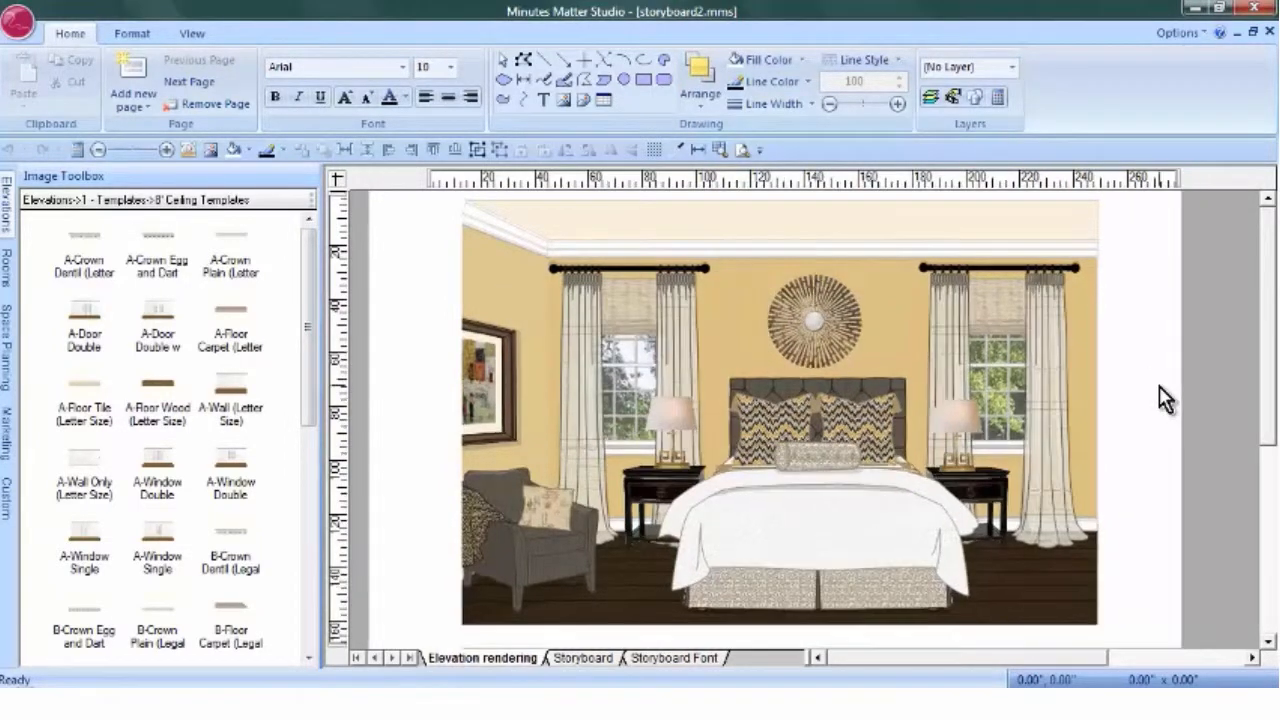
Import bedroom.jpg from the client's project folder onto the Storyboard page at the empty photo frame
click(586, 660)
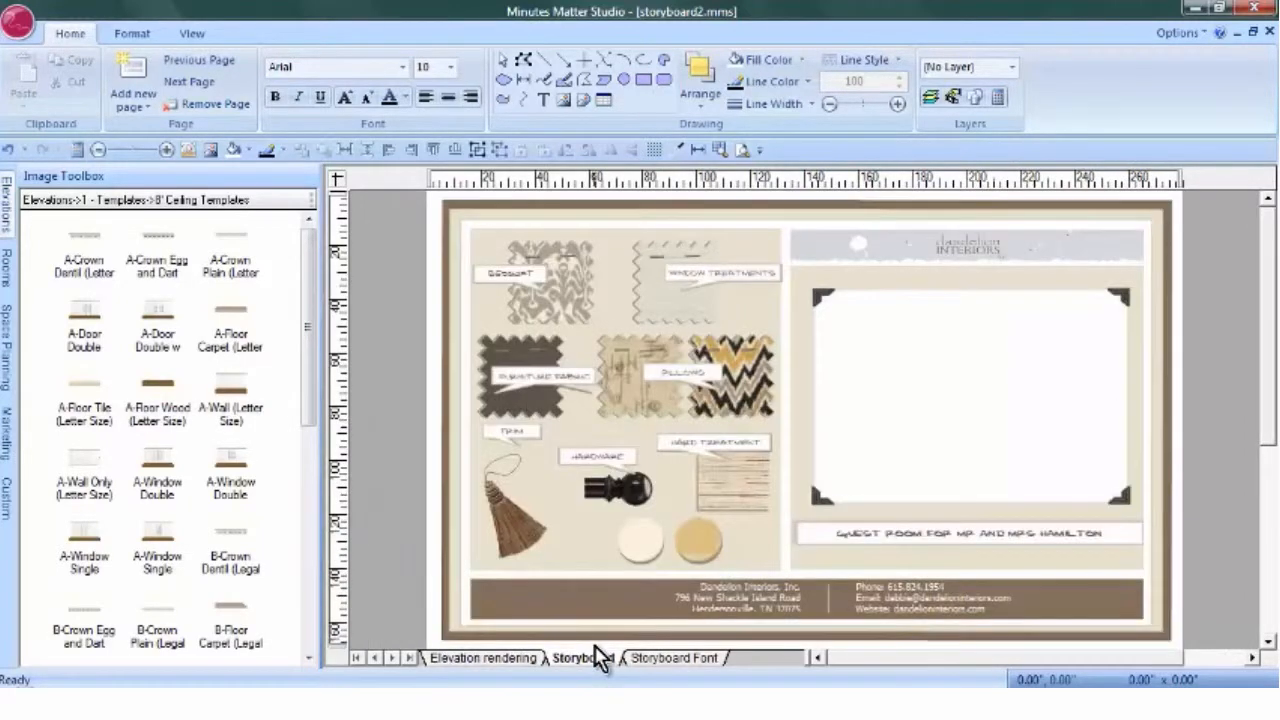
click(209, 149)
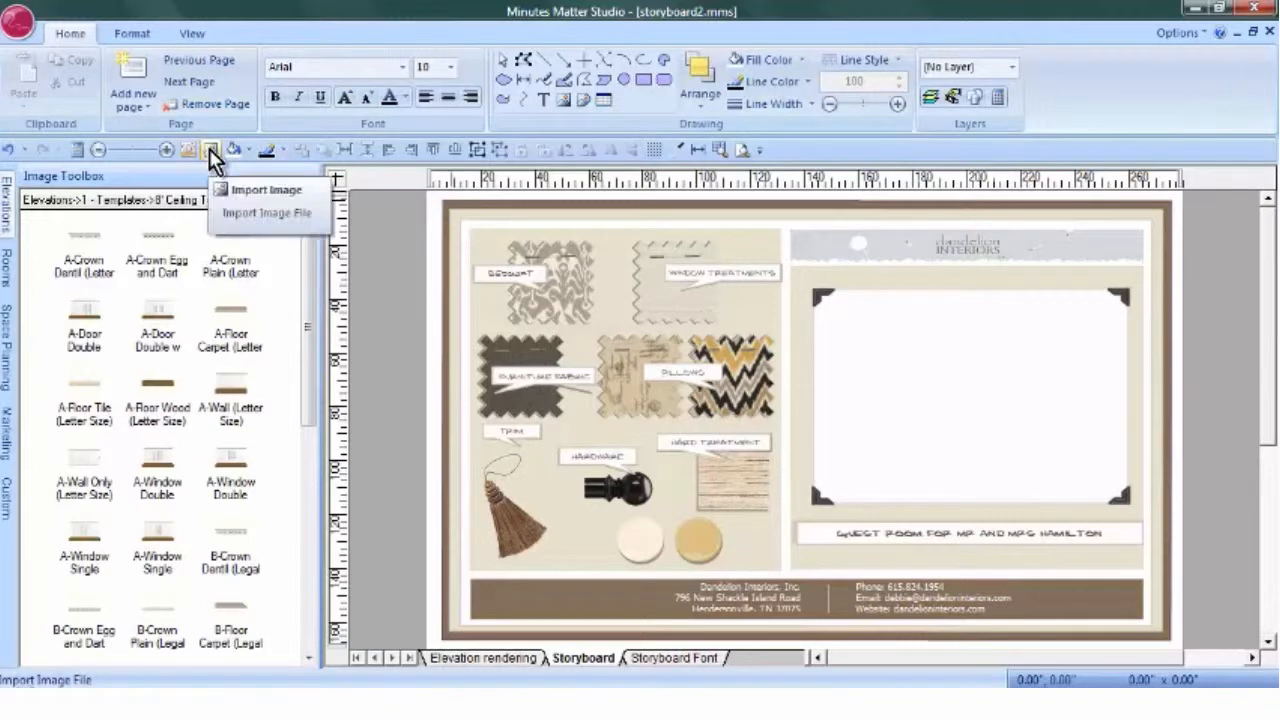
click(266, 189)
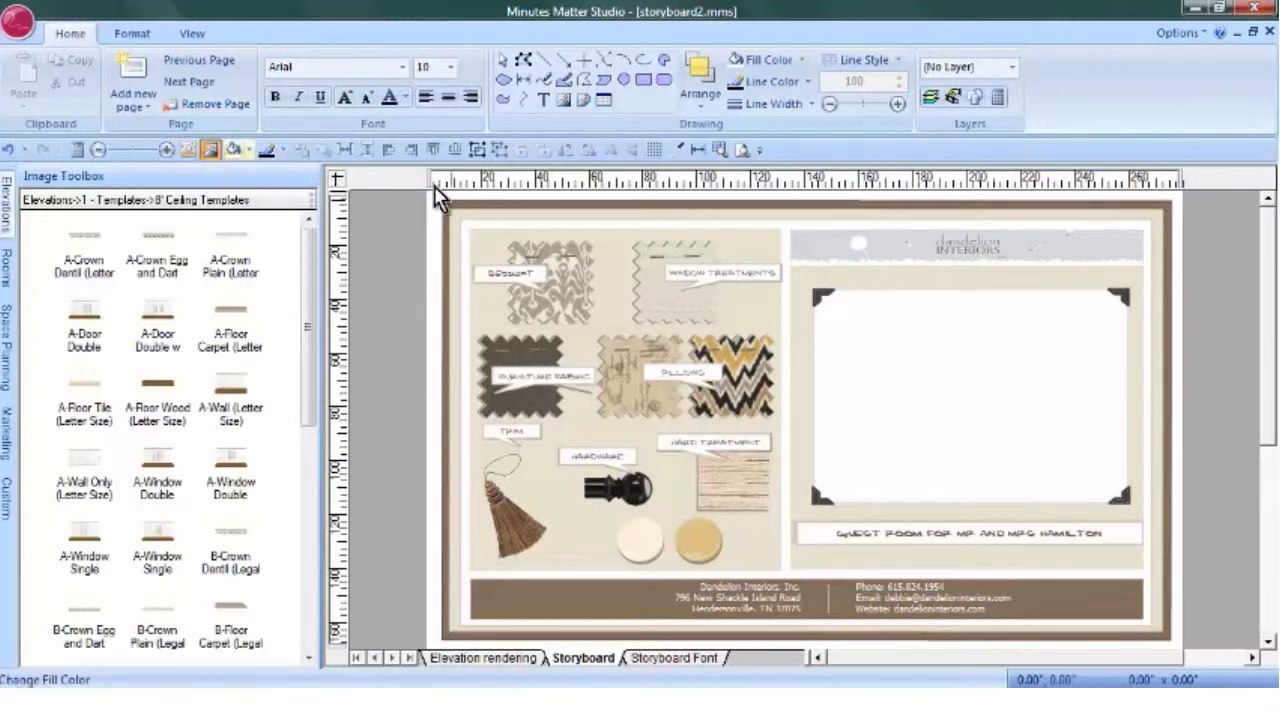
click(837, 375)
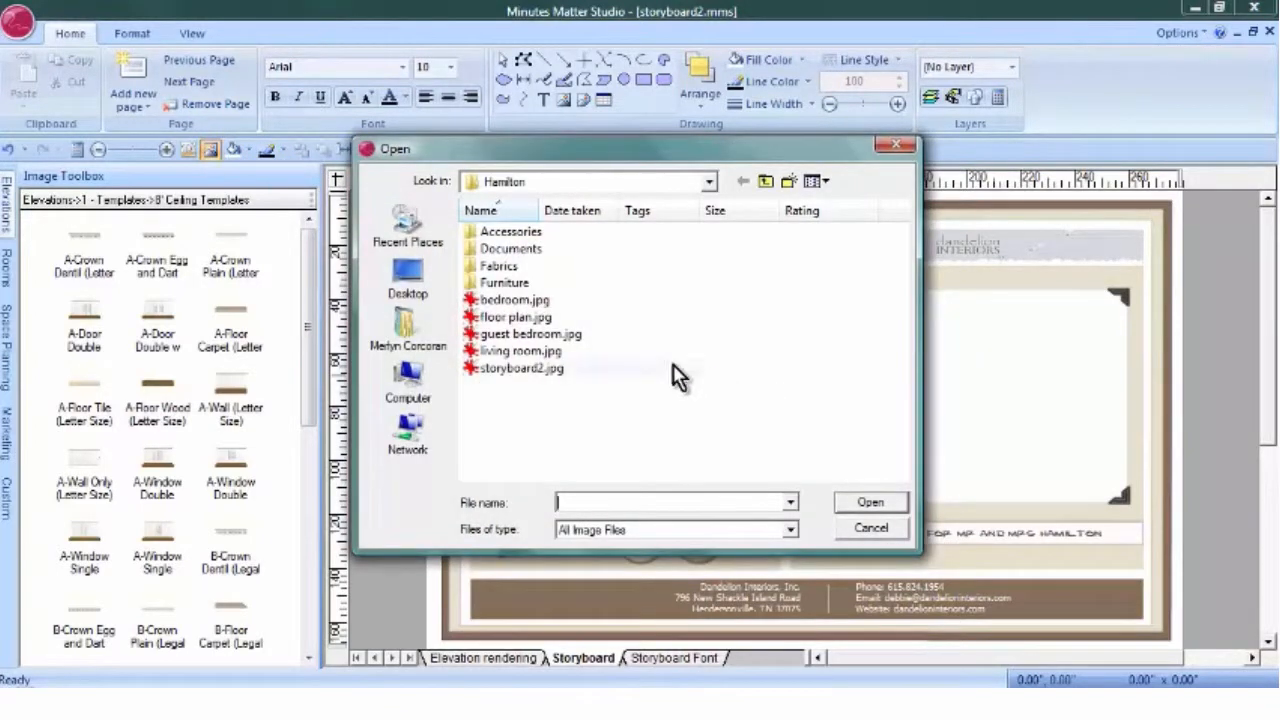
click(515, 301)
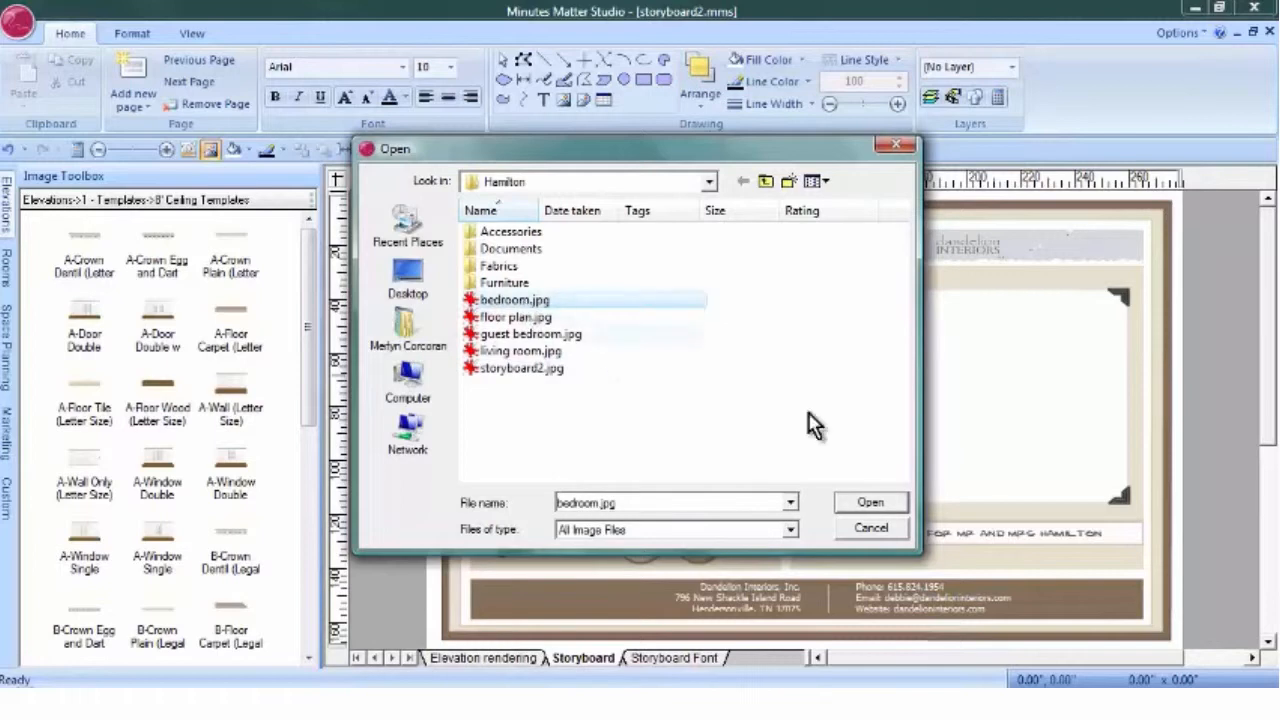
click(872, 506)
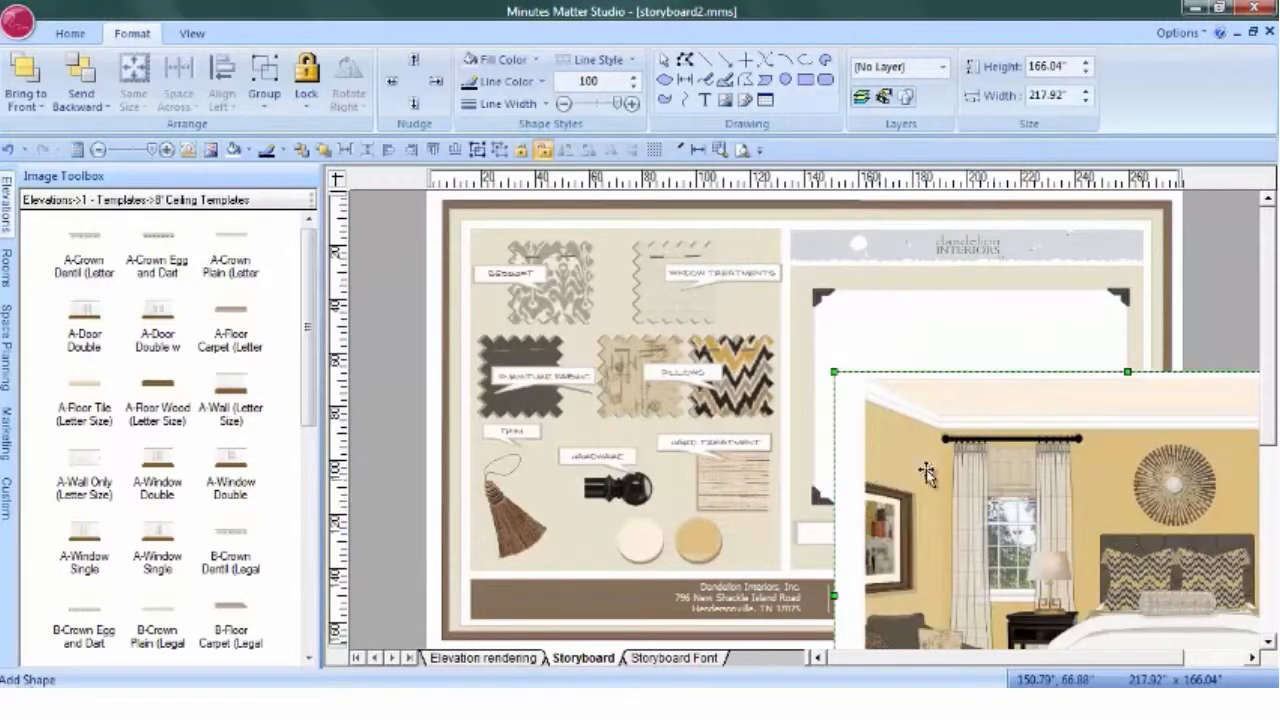
Shrink the bedroom rendering to about 99" wide by 76" high and center it within the storyboard's photo corners
drag(927, 474, 621, 371)
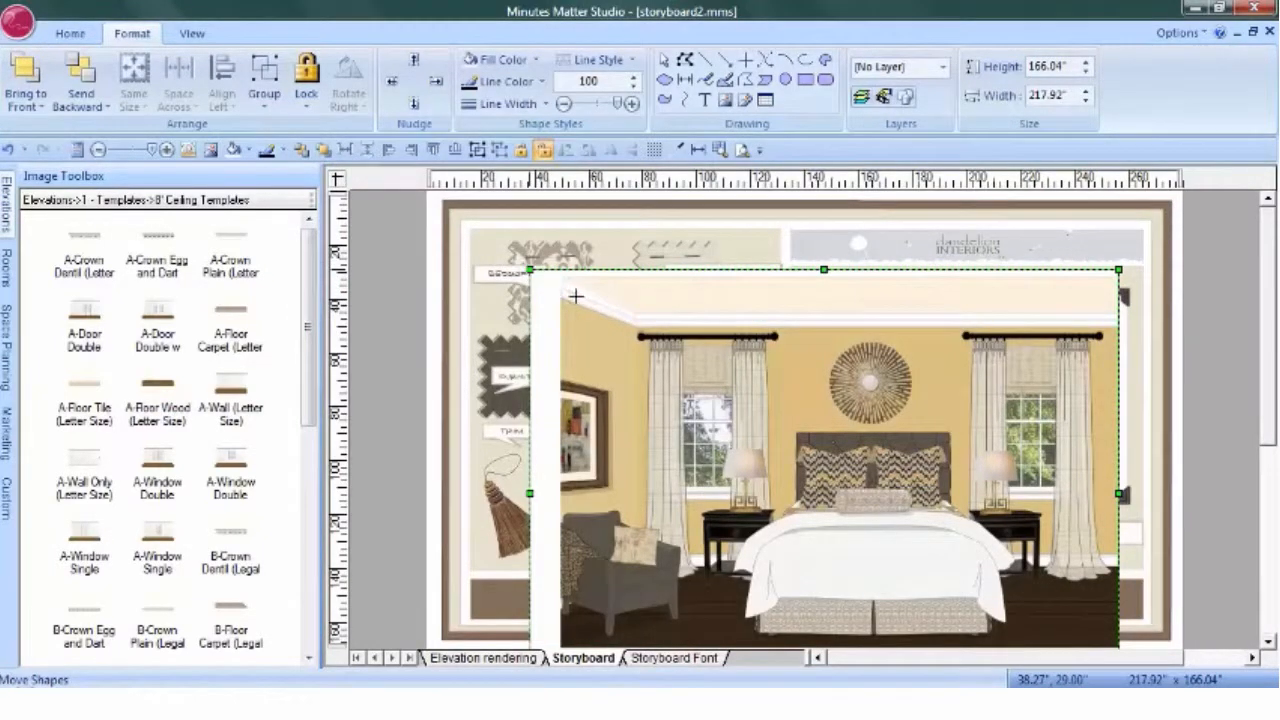
drag(528, 270, 776, 459)
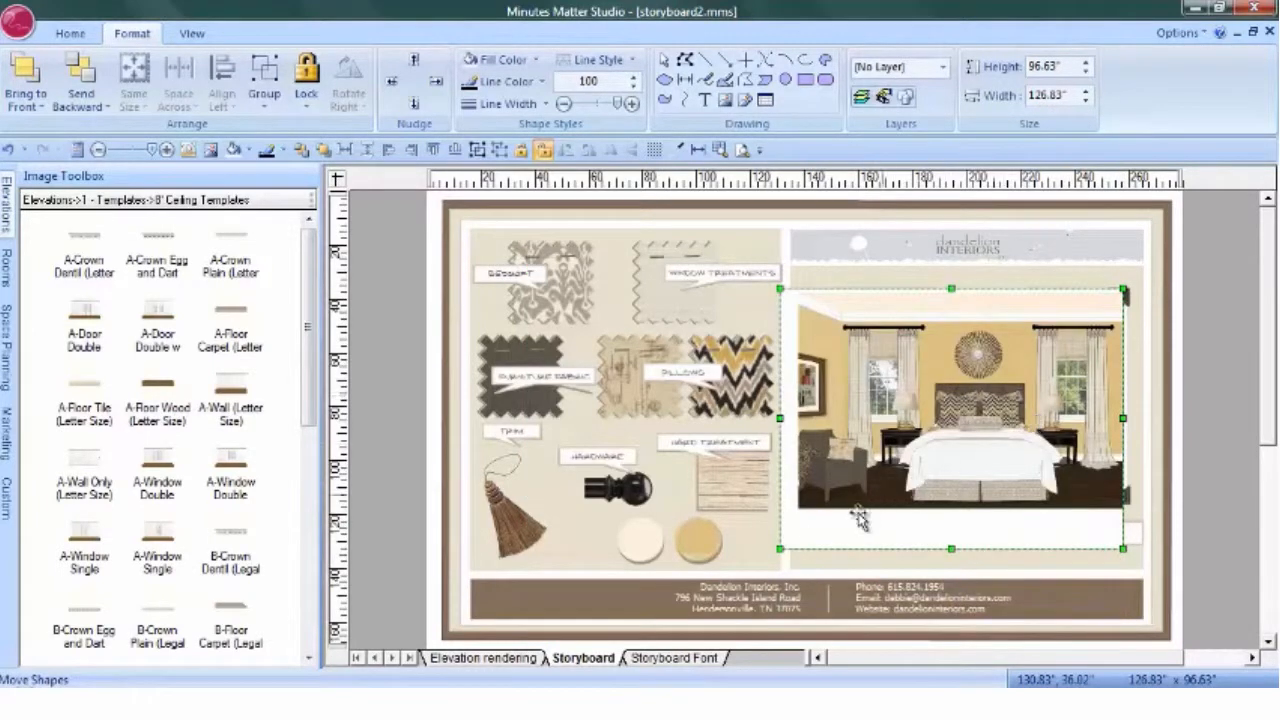
drag(780, 548, 844, 505)
drag(846, 447, 880, 440)
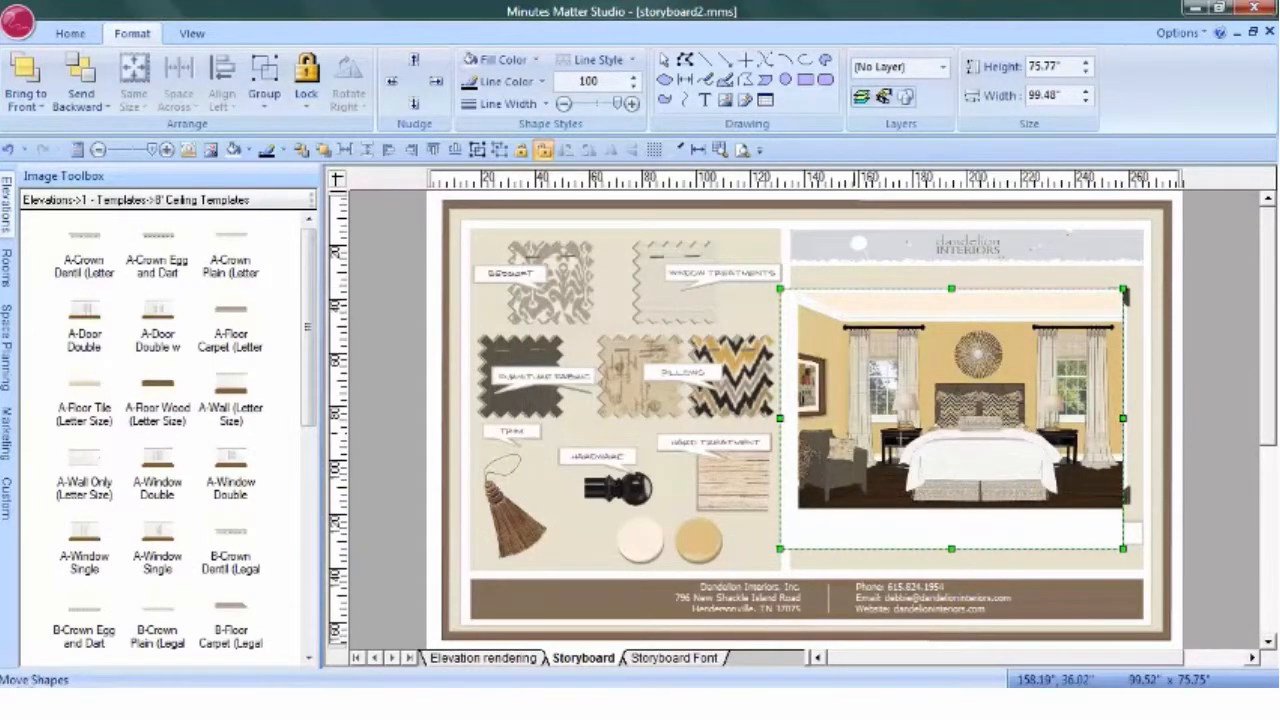
mouse_move(989, 418)
mouse_down()
mouse_move(946, 430)
mouse_move(1003, 419)
mouse_up()
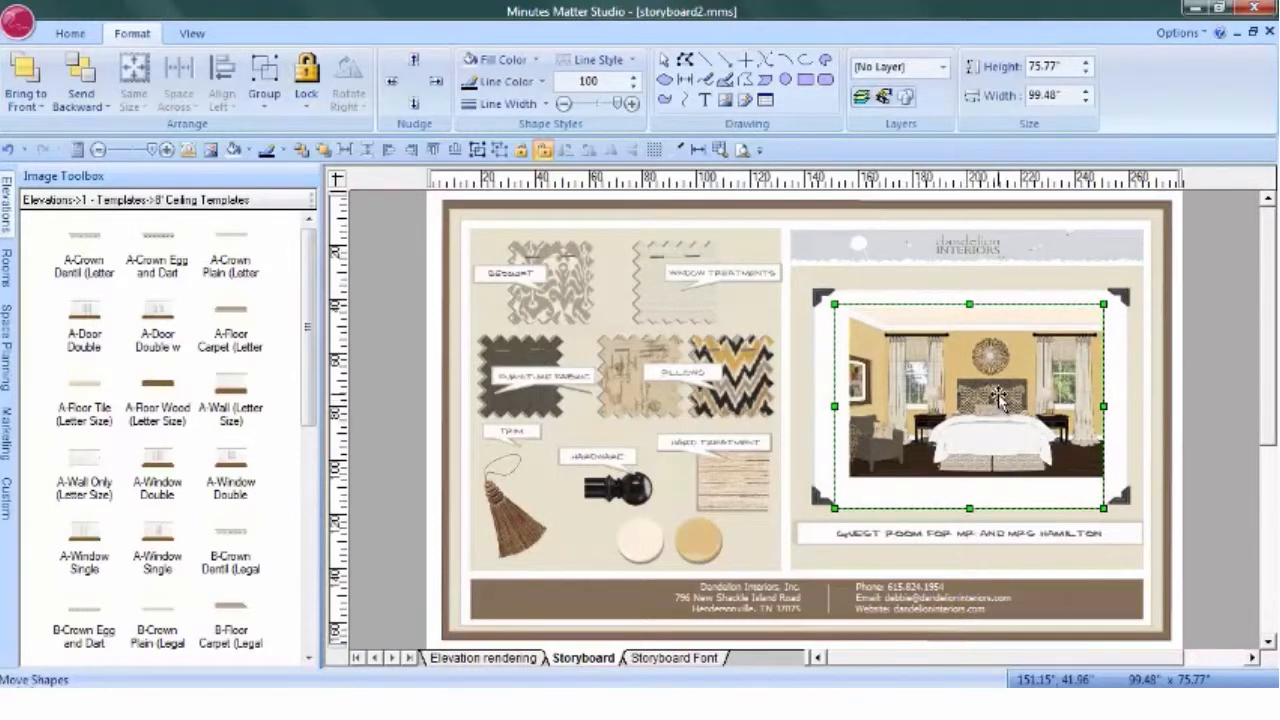
click(1185, 362)
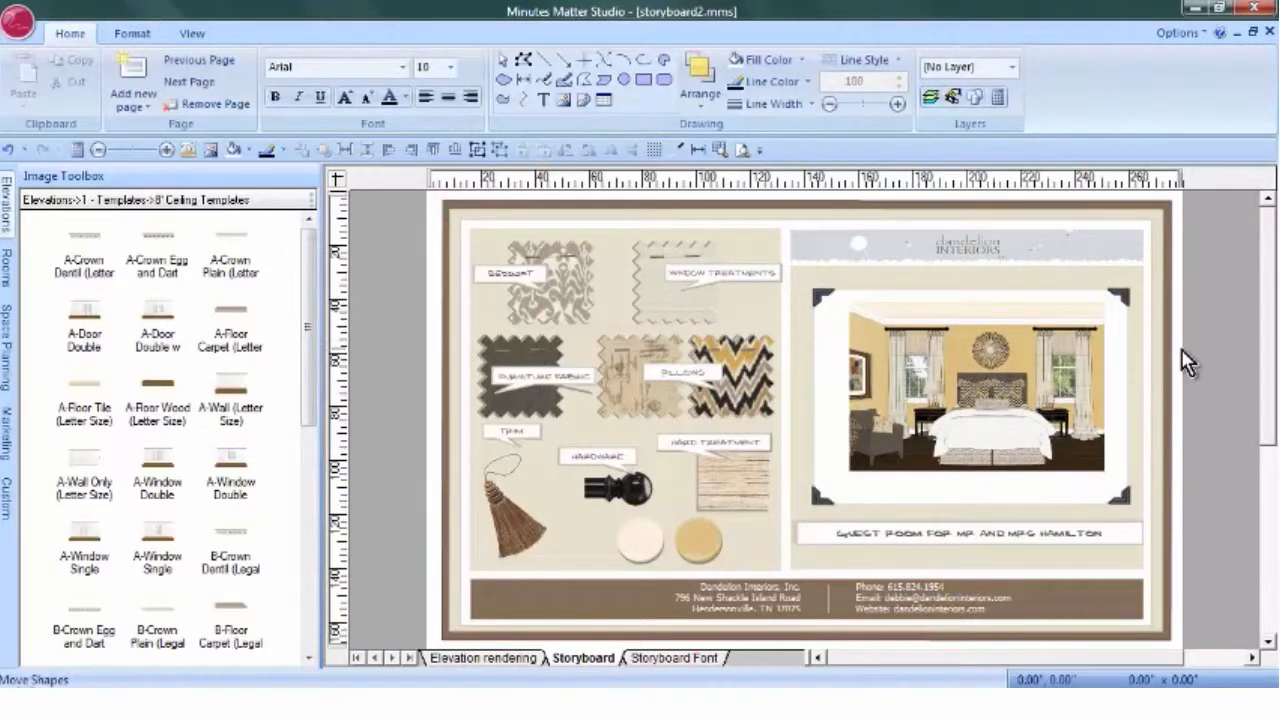
click(1035, 380)
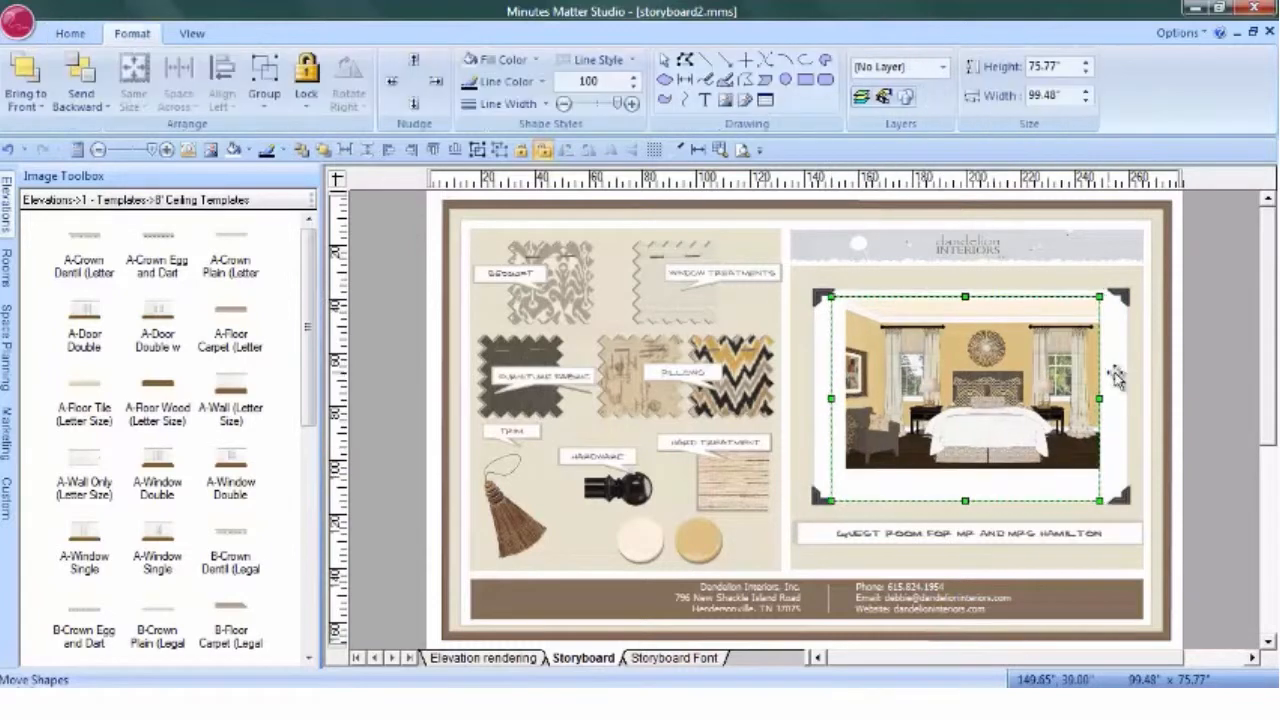
click(1213, 373)
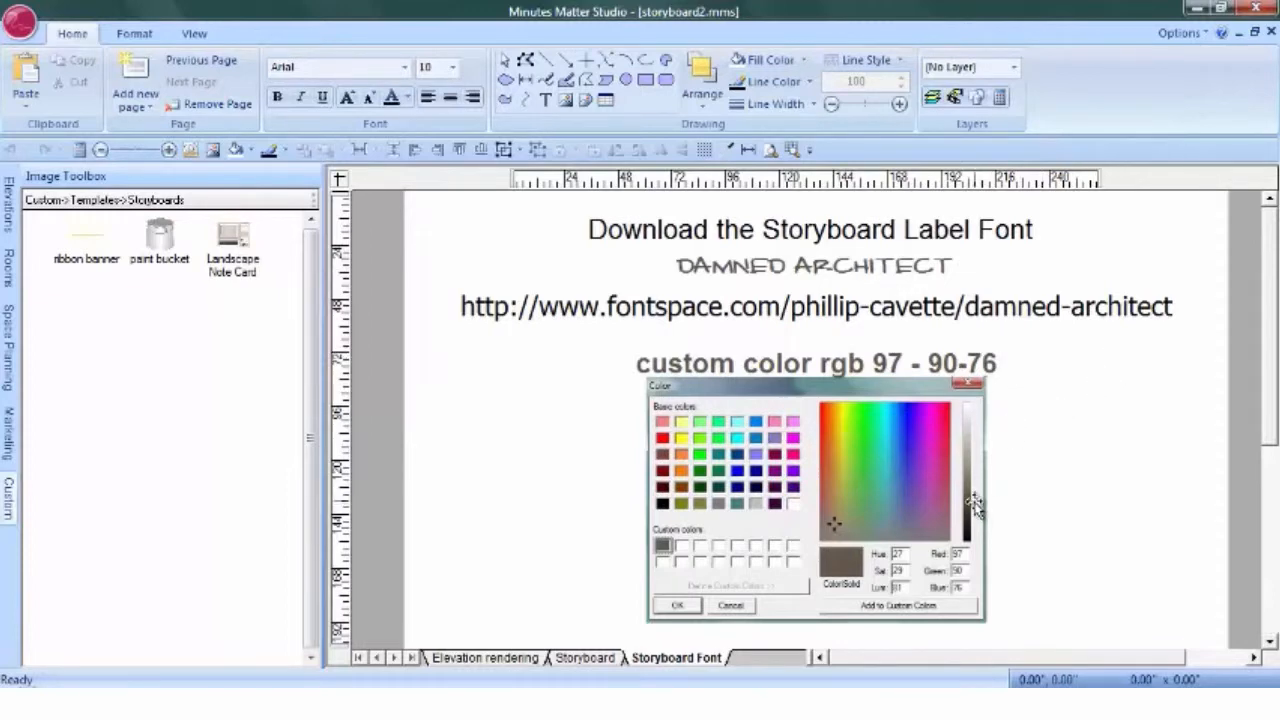
Examine the custom color settings for the font color on the Storyboard Font page, and close the color dialogs
click(408, 100)
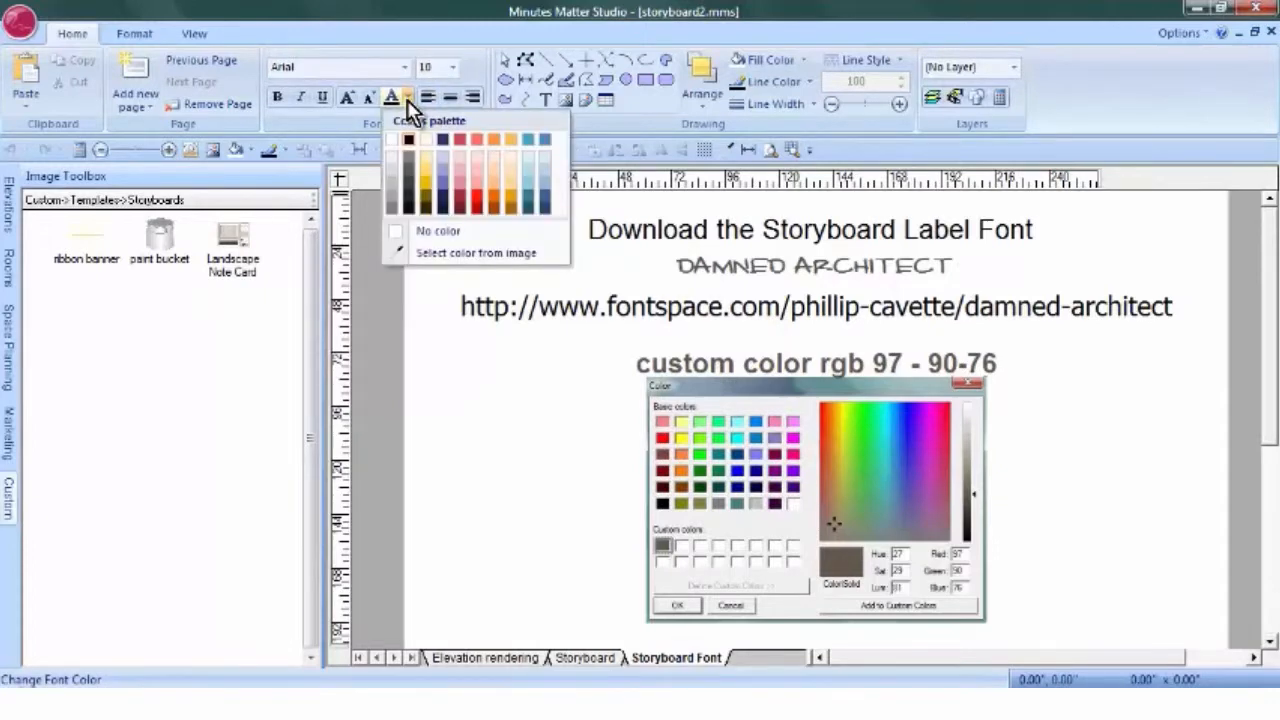
click(470, 253)
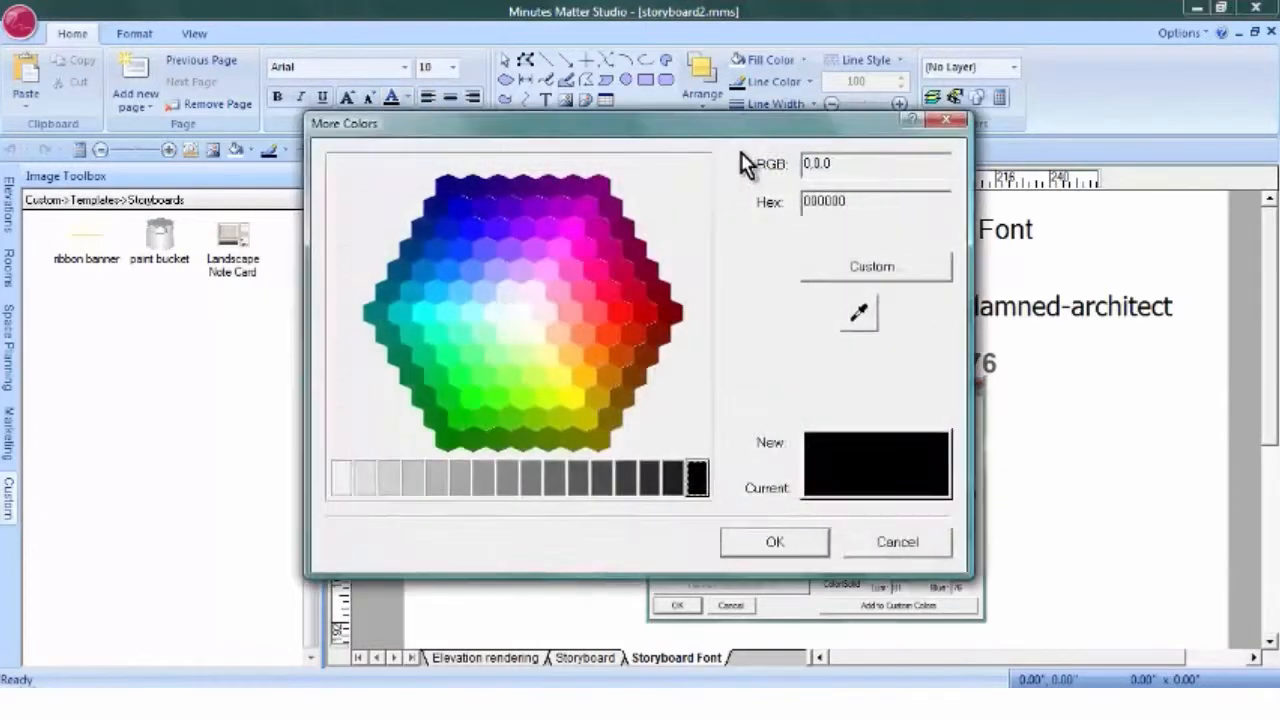
drag(797, 128, 453, 77)
click(558, 215)
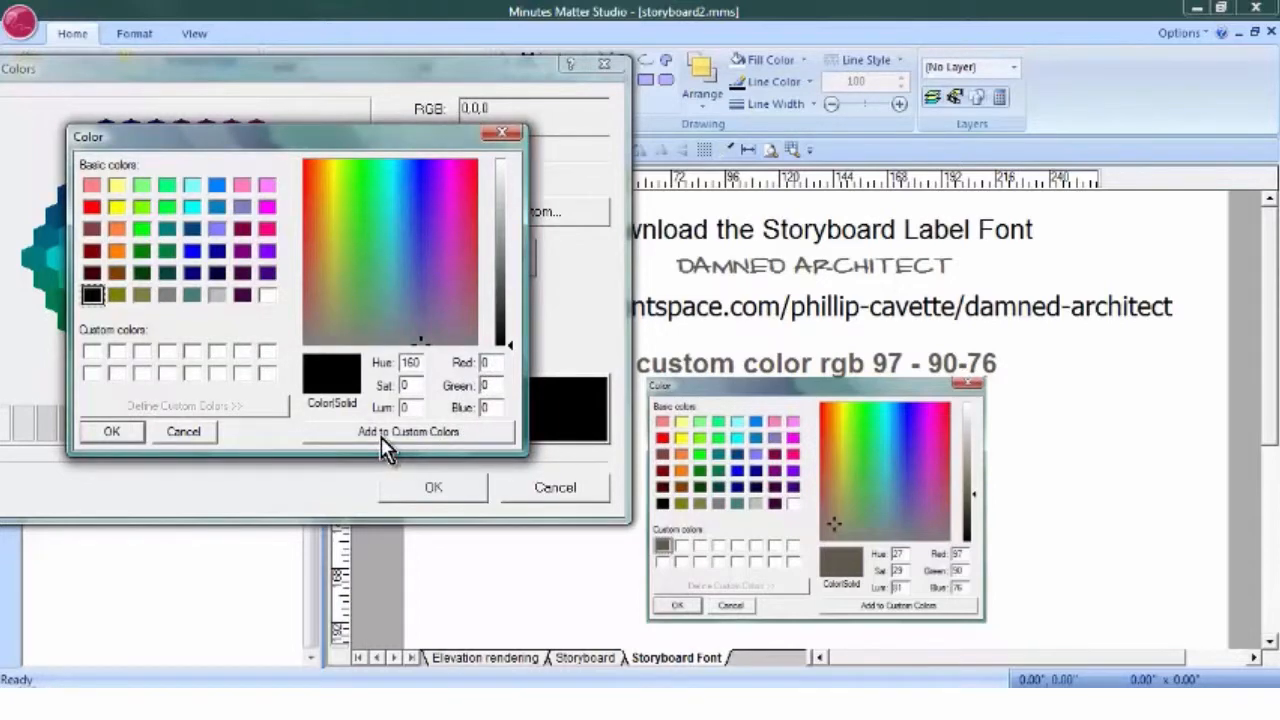
click(501, 134)
click(604, 64)
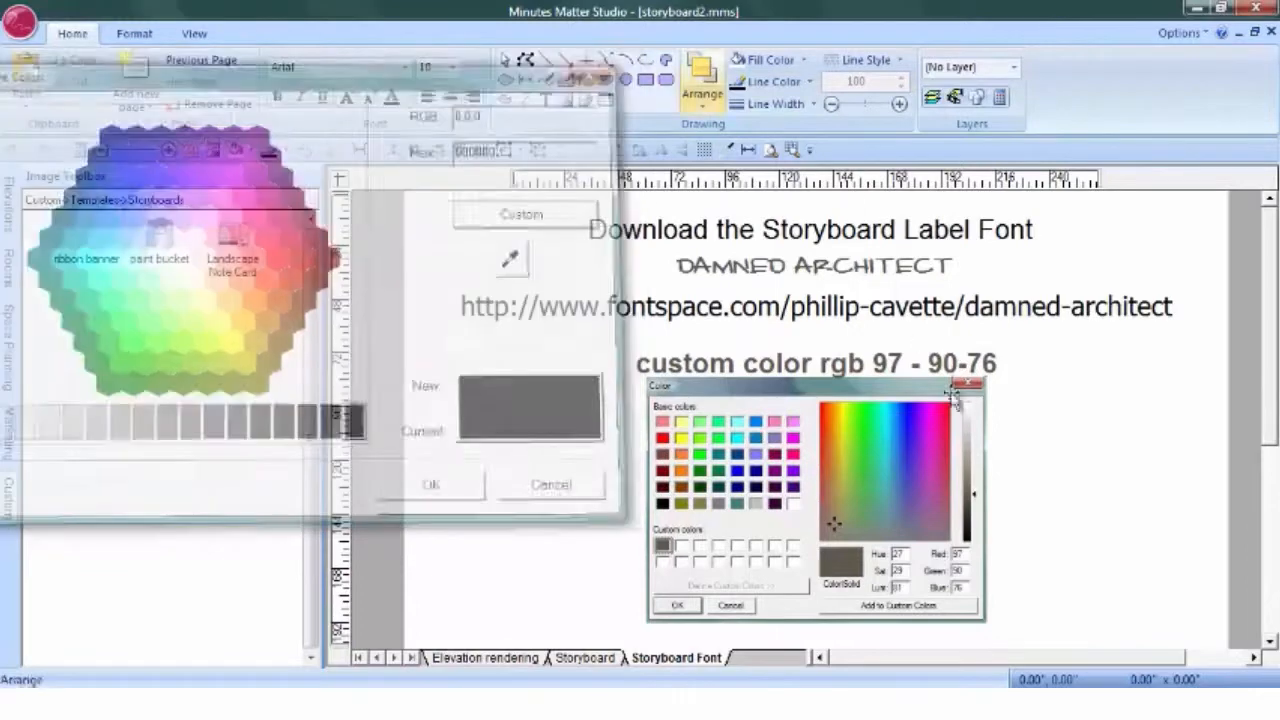